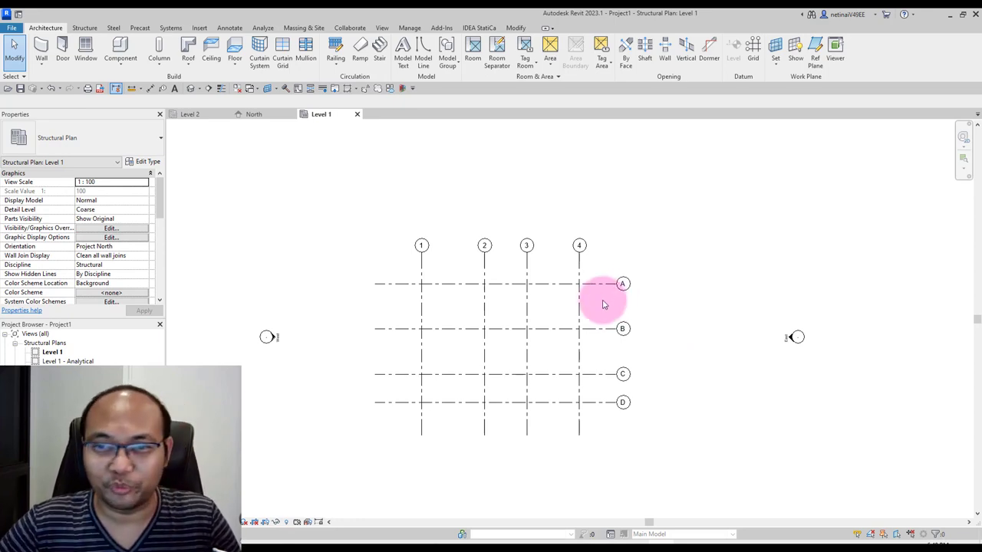
Place M_Concrete-Rectangular-Column 300 x 450mm columns at every intersection of grids 1–4 and A–D.
middle_click_drag(609, 210, 593, 201)
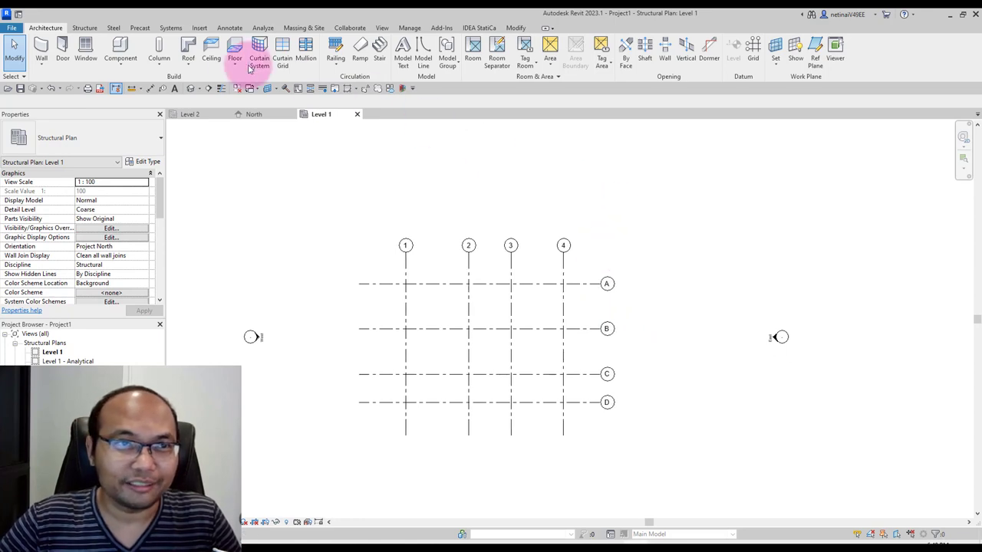
left_click(80, 30)
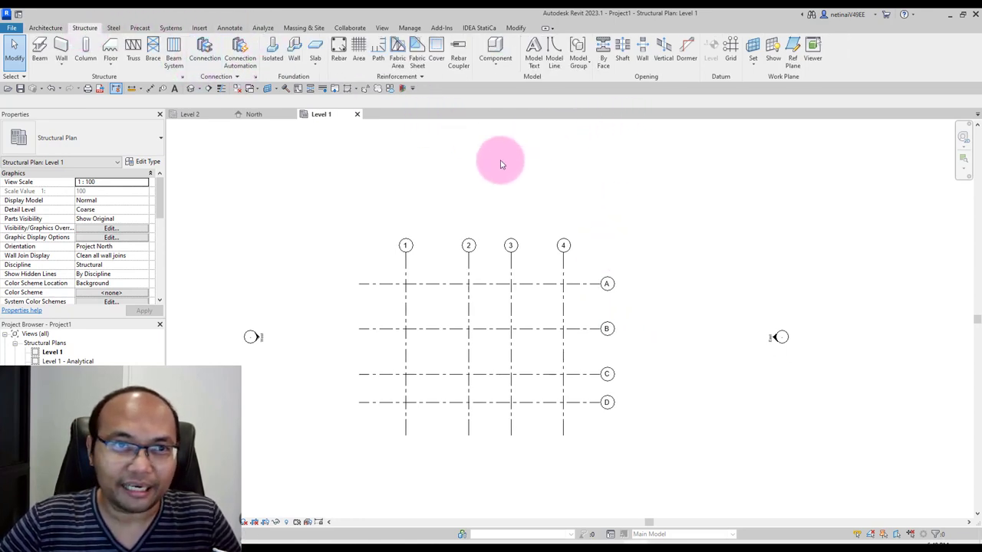
left_click(85, 50)
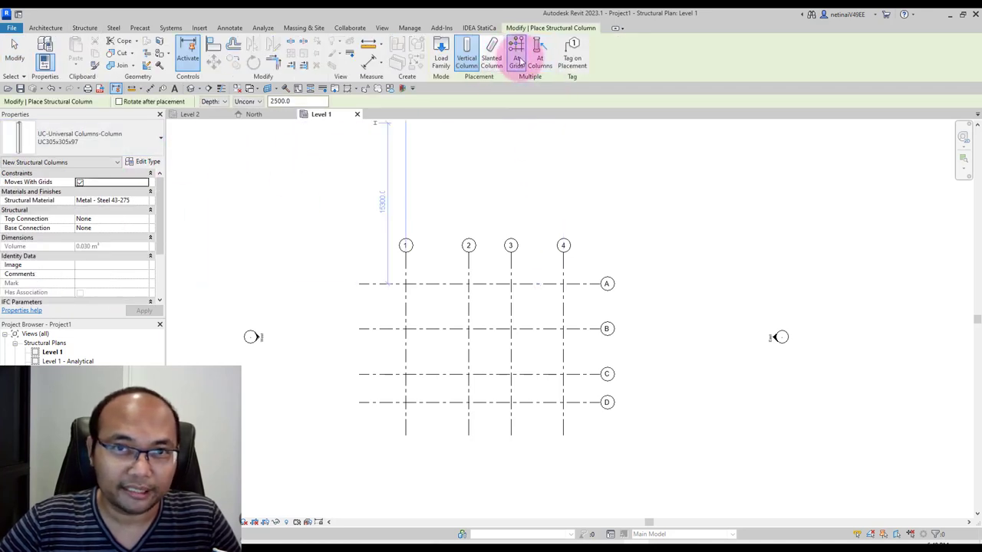
left_click(519, 61)
left_click(125, 128)
left_click(46, 203)
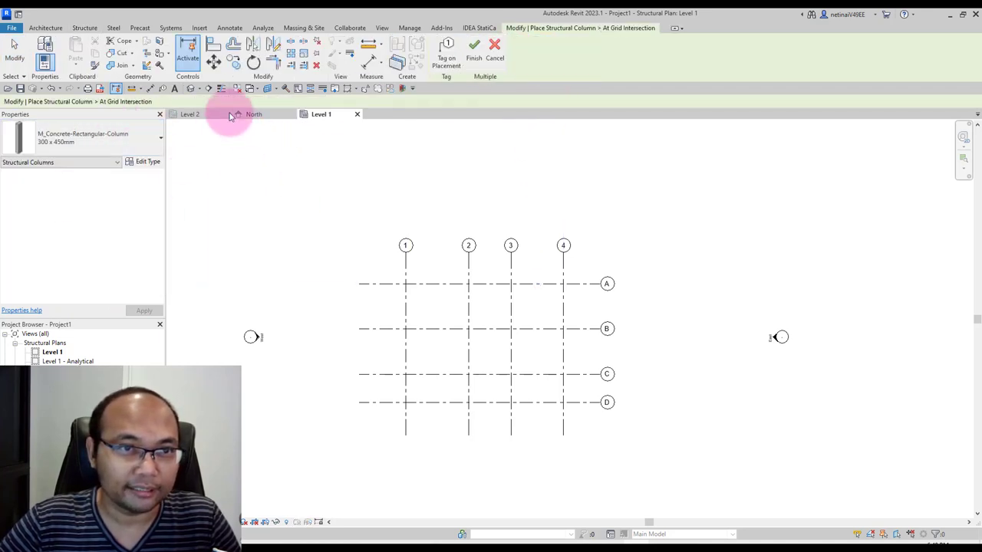
left_click_drag(604, 416, 366, 272)
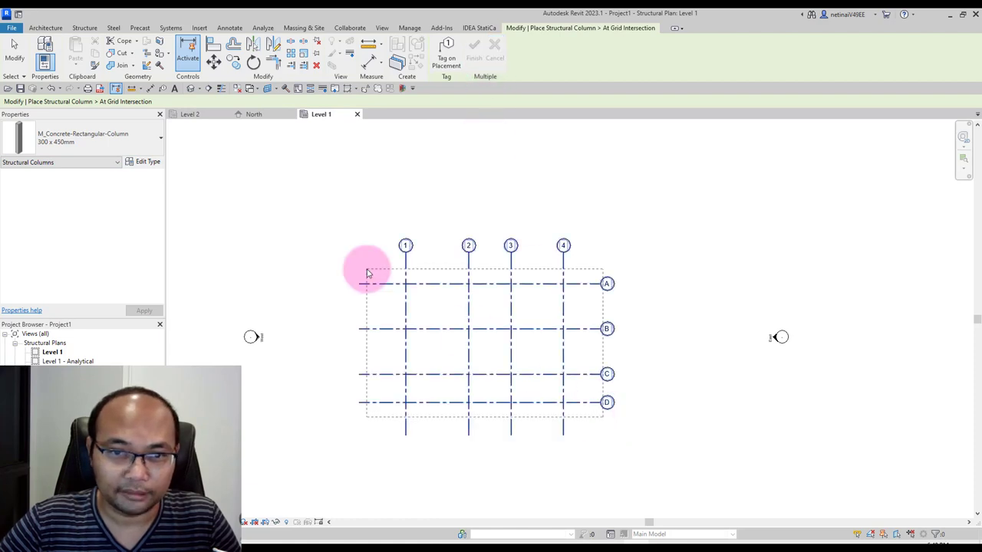
left_click(474, 51)
In the default 3D view, select one column and all 16 matching columns with SA.
key("Escape")
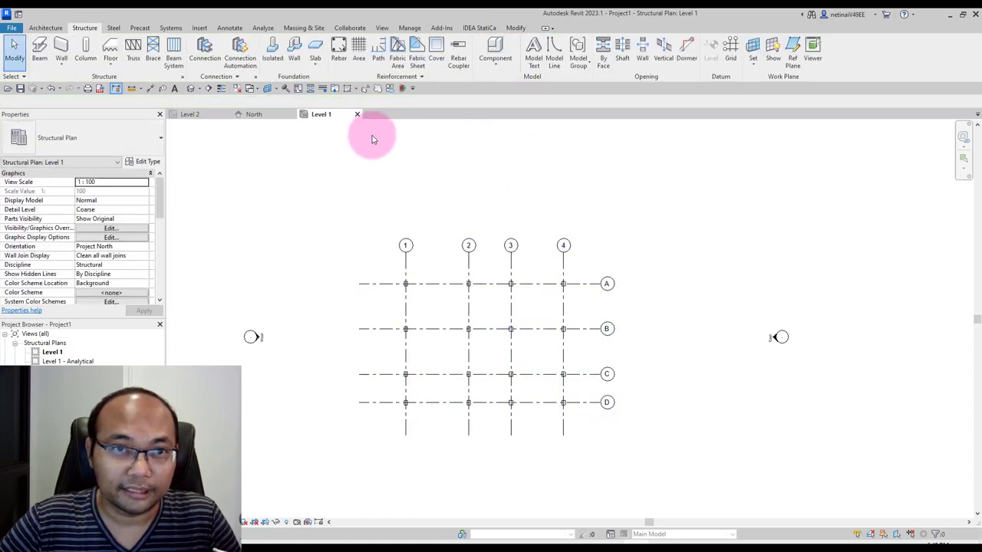
left_click(193, 90)
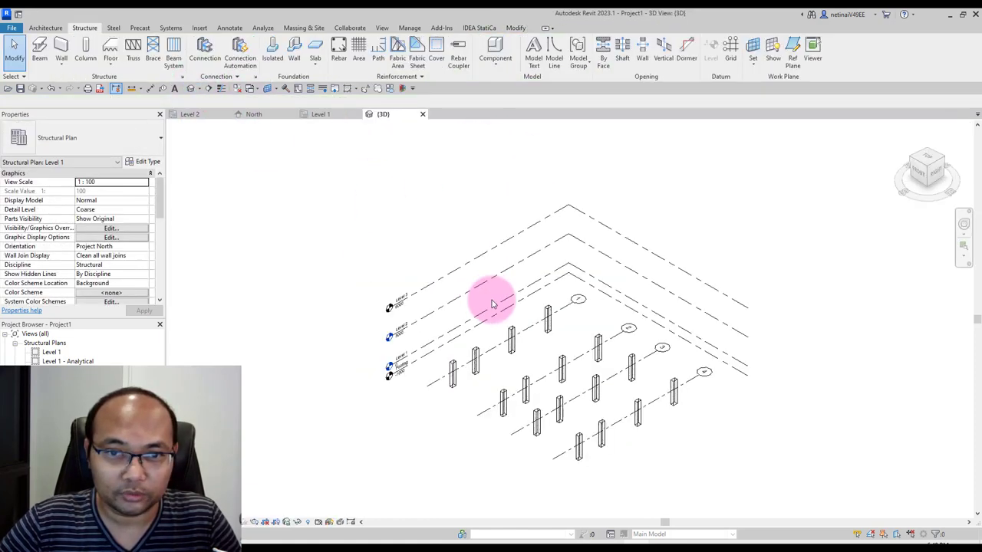
scroll(491, 296, "up", 2)
scroll(515, 361, "up", 2)
mouse_move(443, 450)
middle_mouse_down("shift")
mouse_move(450, 395)
mouse_move(404, 409)
middle_mouse_up("shift")
left_click(404, 410)
key("s")
key("a")
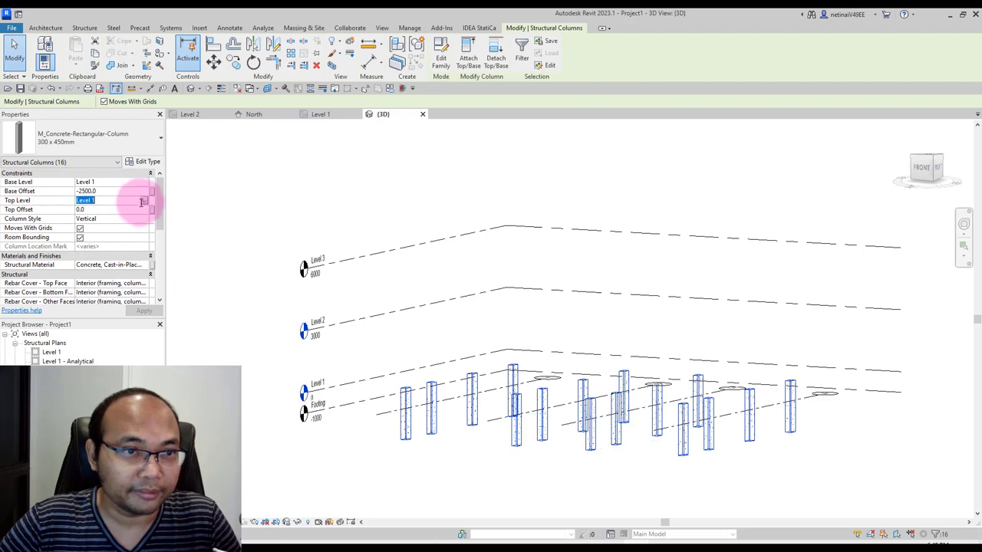
Set the selected columns' Base Offset to 0 and Top Level to Level 2.
left_click(91, 217)
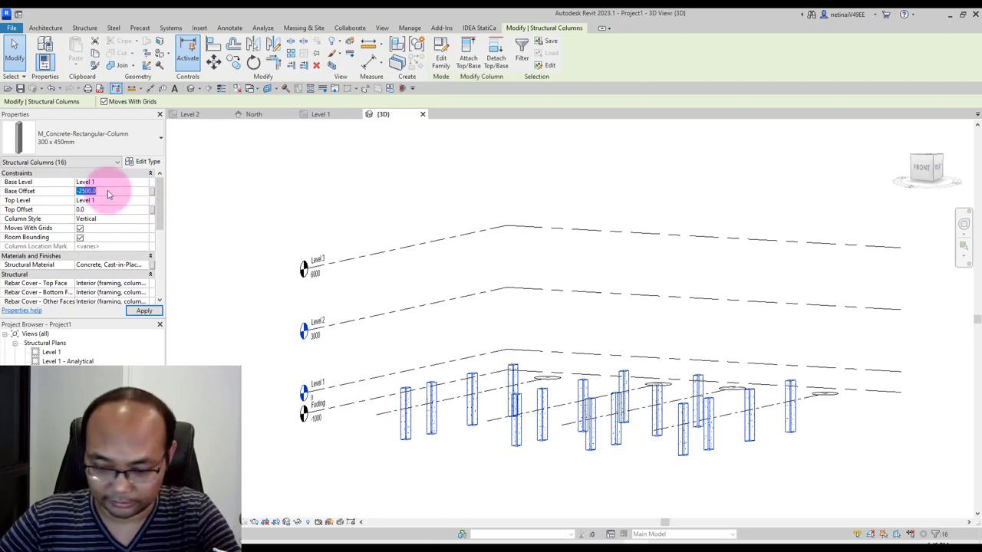
left_click(111, 191)
type("0")
left_click(574, 314)
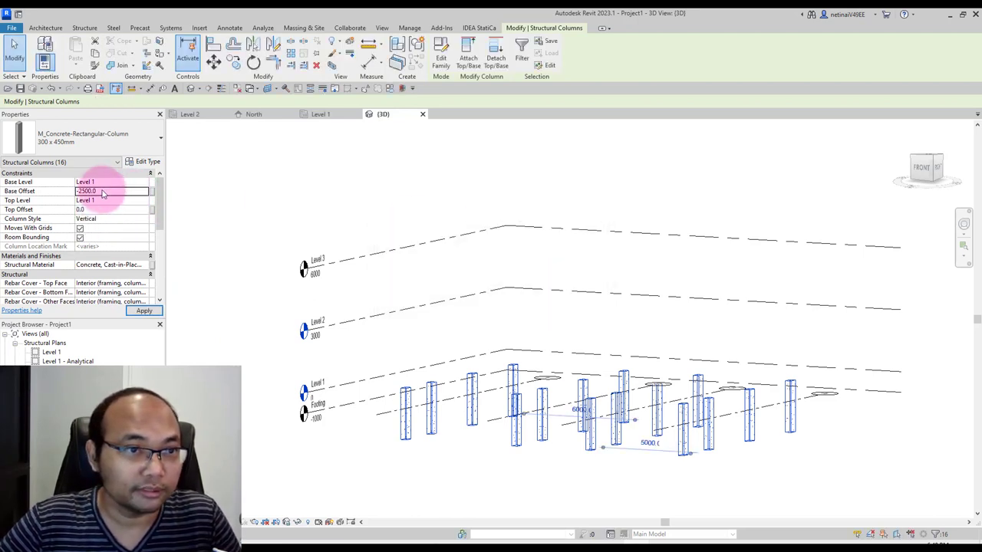
left_click(110, 202)
left_click(144, 200)
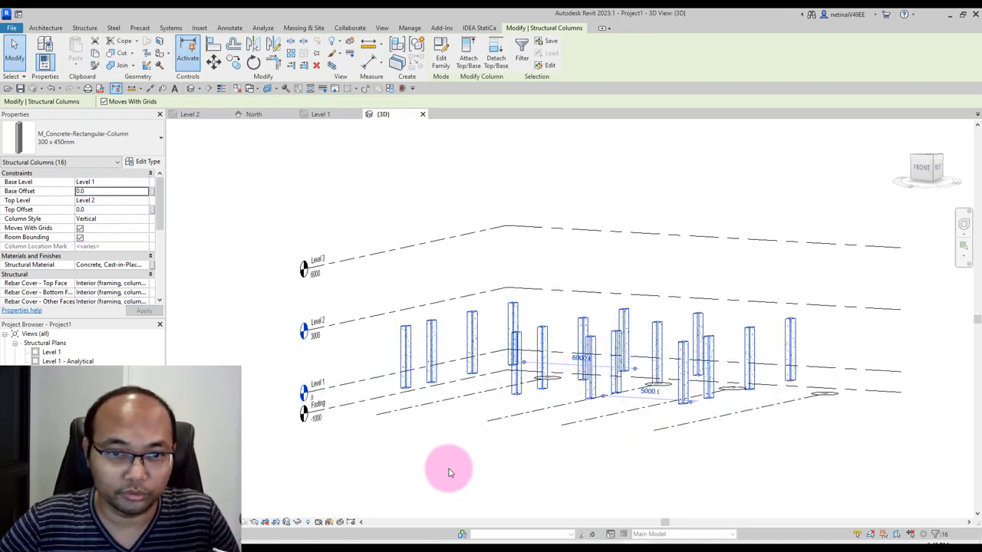
key("Escape")
Show the 3D model shaded to check the columns, then return to the Level 1 plan.
left_click(265, 522)
left_click(268, 481)
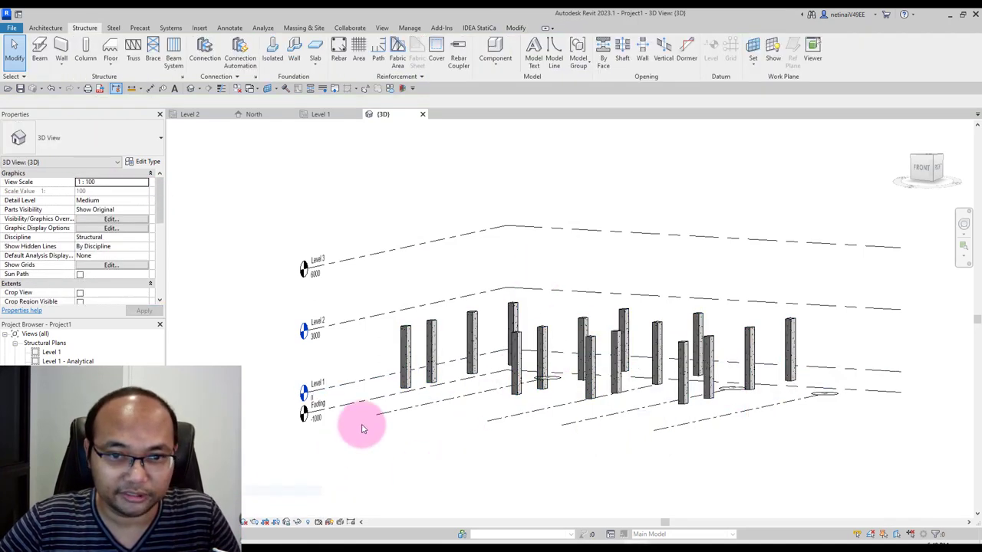
middle_click_drag(361, 427, 431, 483, "shift")
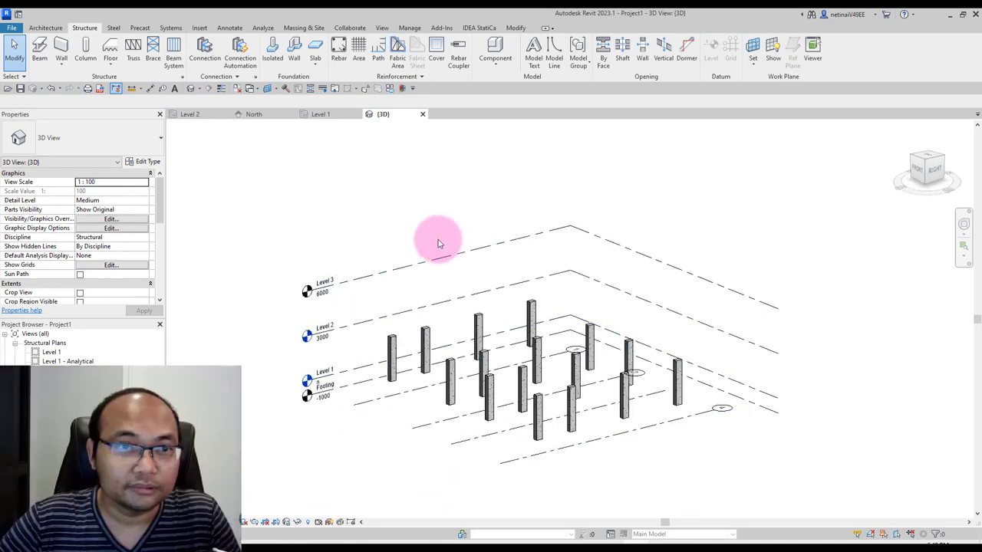
left_click(320, 115)
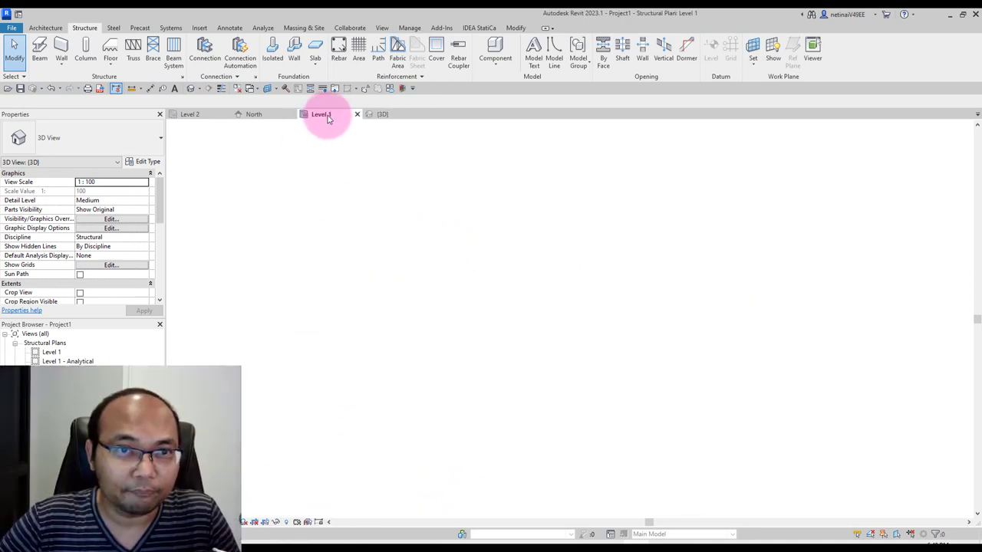
Duplicate the column type as '0.50 x 0.50 m' with b and h set to 500.
left_click(117, 88)
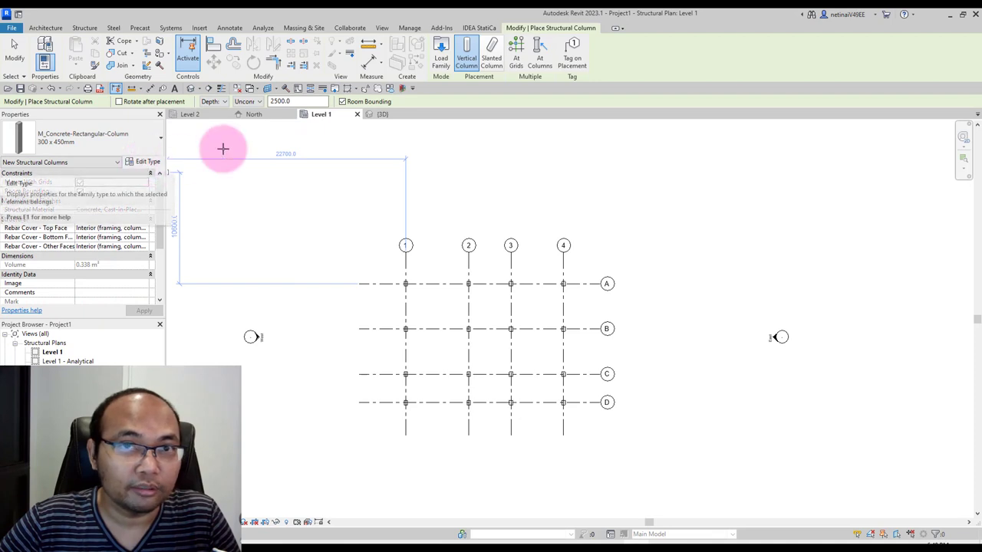
left_click(142, 162)
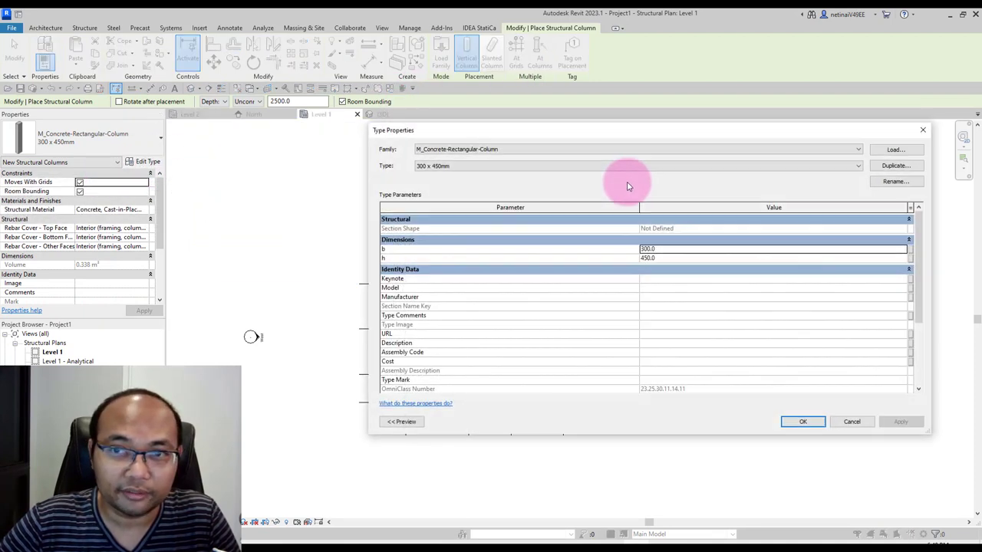
left_click(896, 166)
type("0.50 x 0.50")
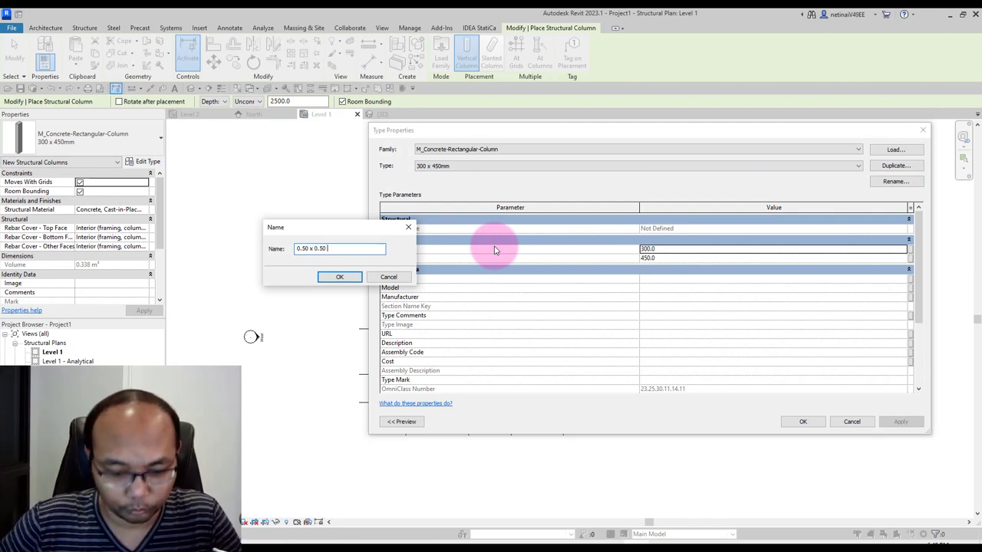
type("m")
key("Return")
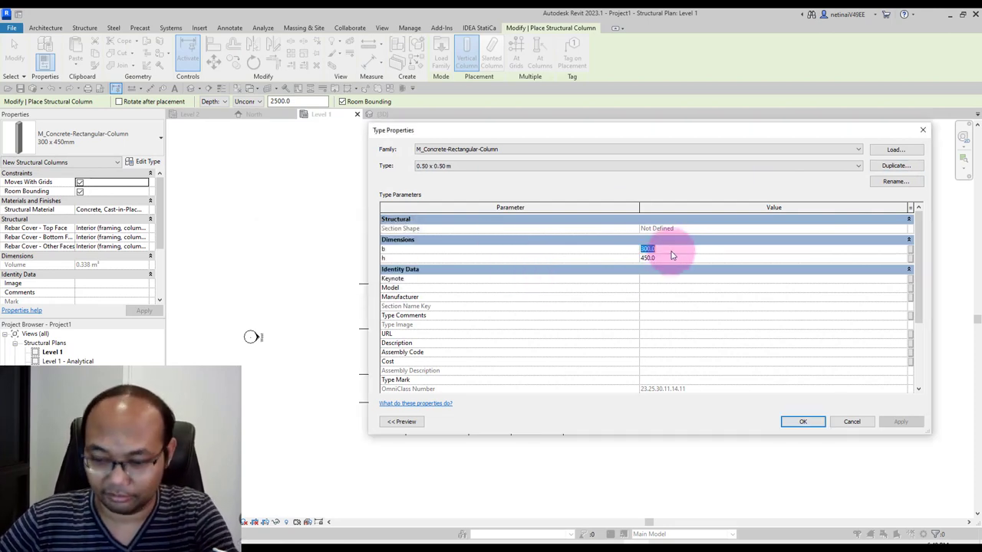
type("500")
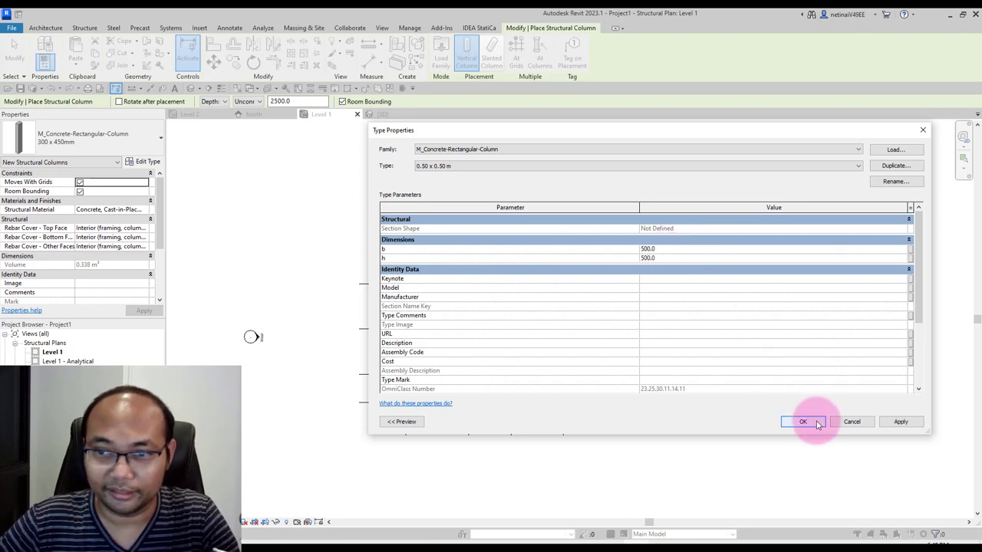
left_click(805, 421)
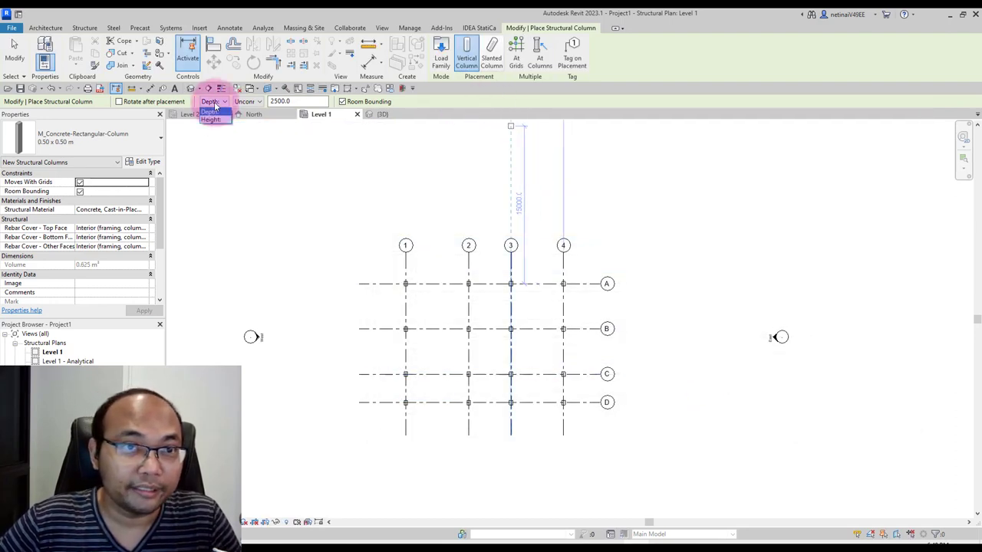
Place the 0.50 x 0.50 m columns downward to Footing at every grid intersection.
left_click(260, 102)
left_click(253, 120)
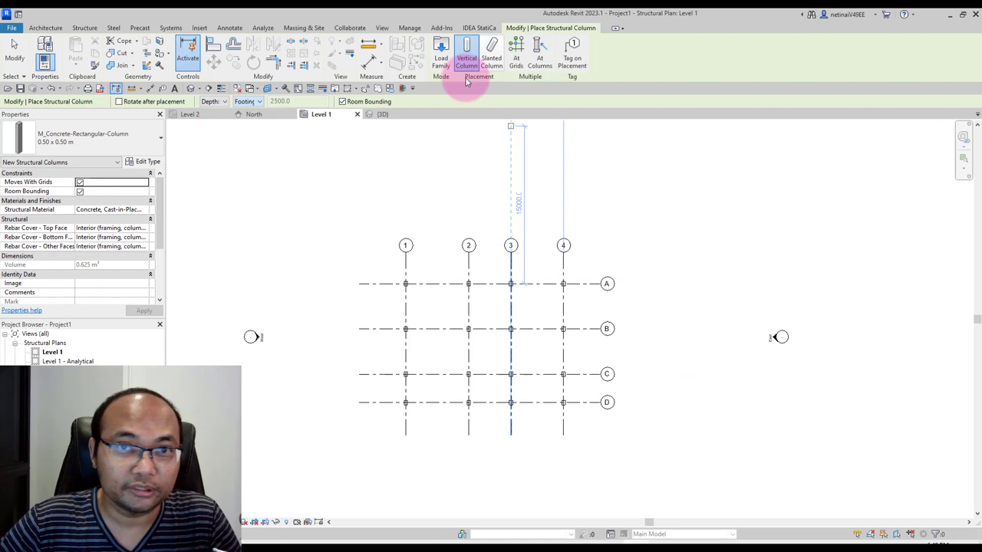
left_click(516, 58)
left_click_drag(595, 418, 399, 277)
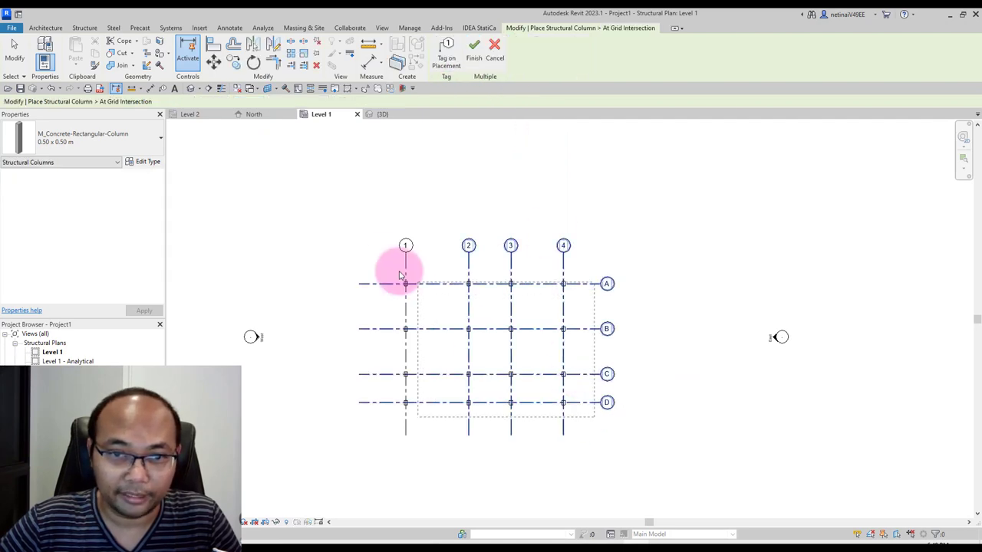
left_click(474, 51)
scroll(575, 389, "up", 3)
key("Escape")
Delete the column at grid D4 and check the remaining columns in 3D.
left_click_drag(542, 394, 581, 432)
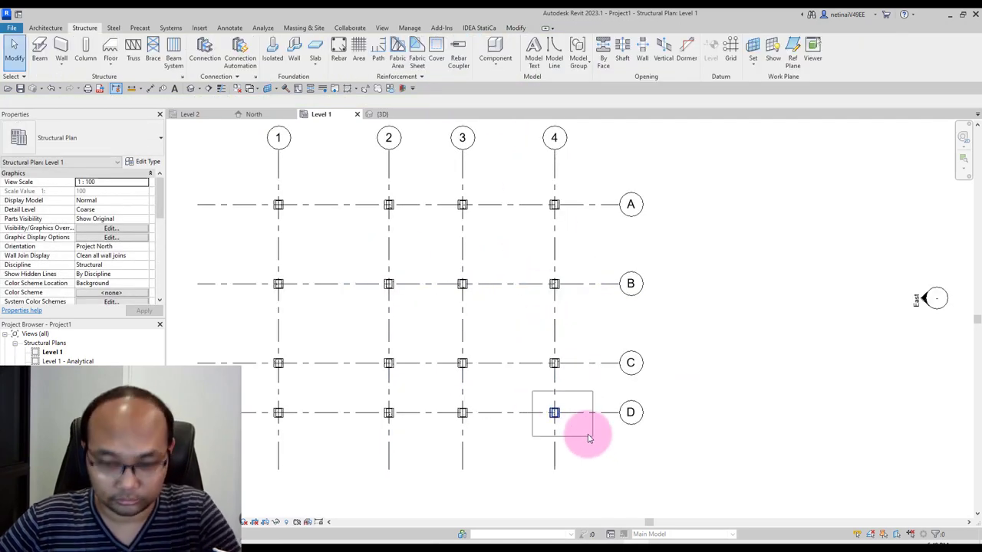
key("Delete")
left_click(382, 114)
middle_click_drag(478, 292, 596, 449, "shift")
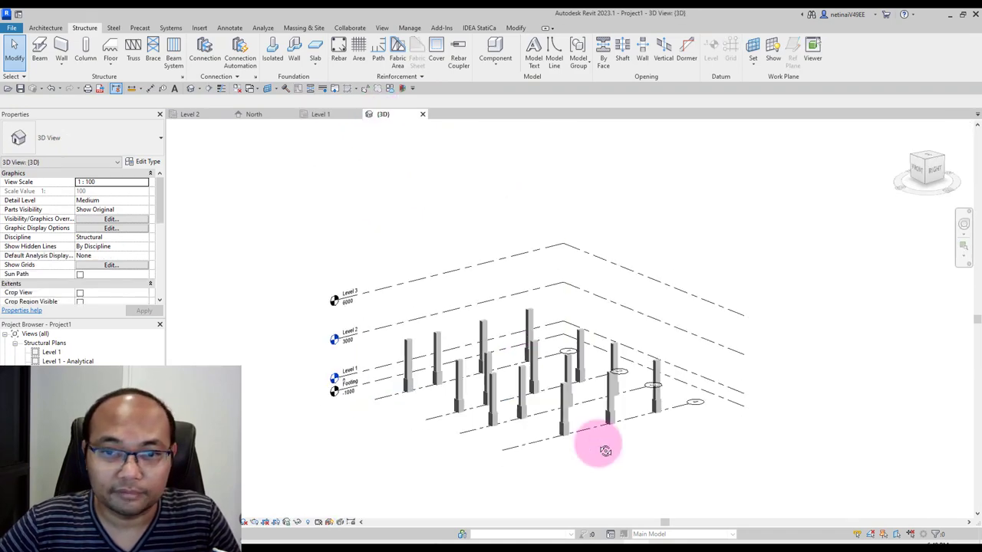
left_click(320, 115)
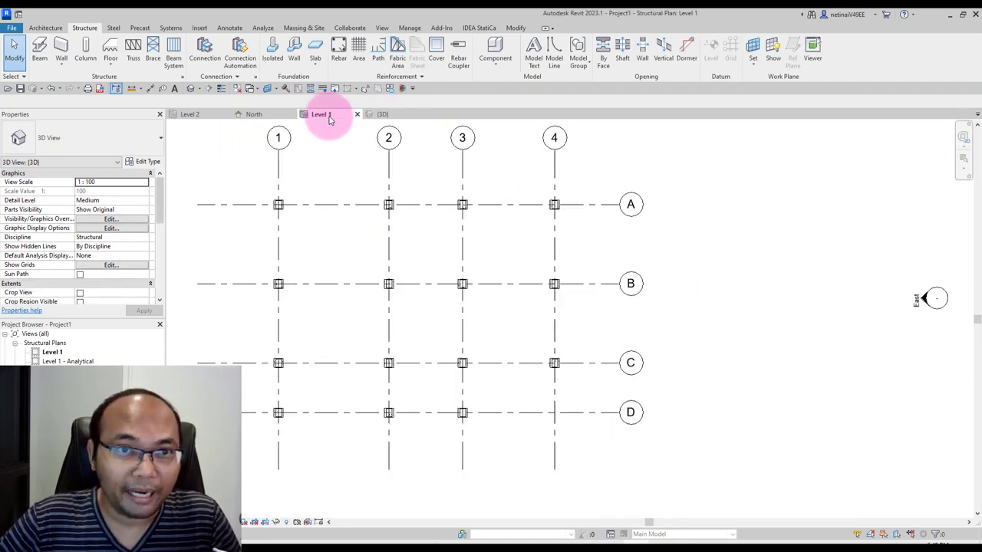
Place M_Concrete-Rectangular Beam 300 x 600mm beams along all grid lines.
left_click(39, 54)
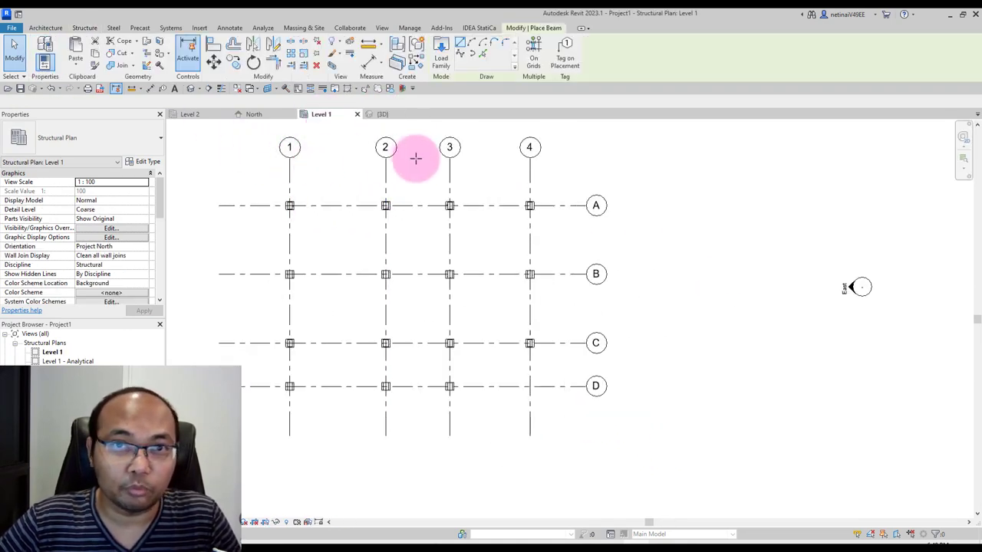
left_click(120, 143)
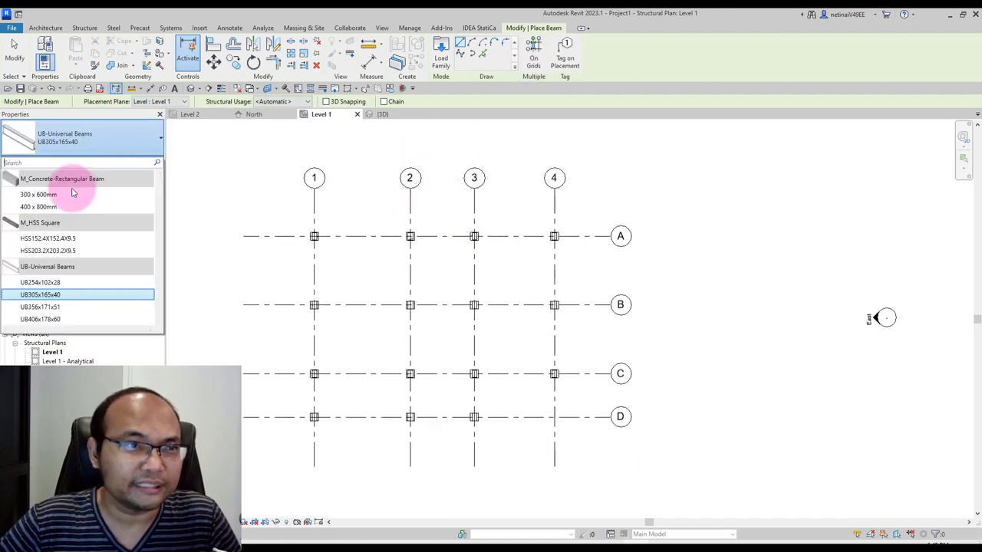
left_click(72, 192)
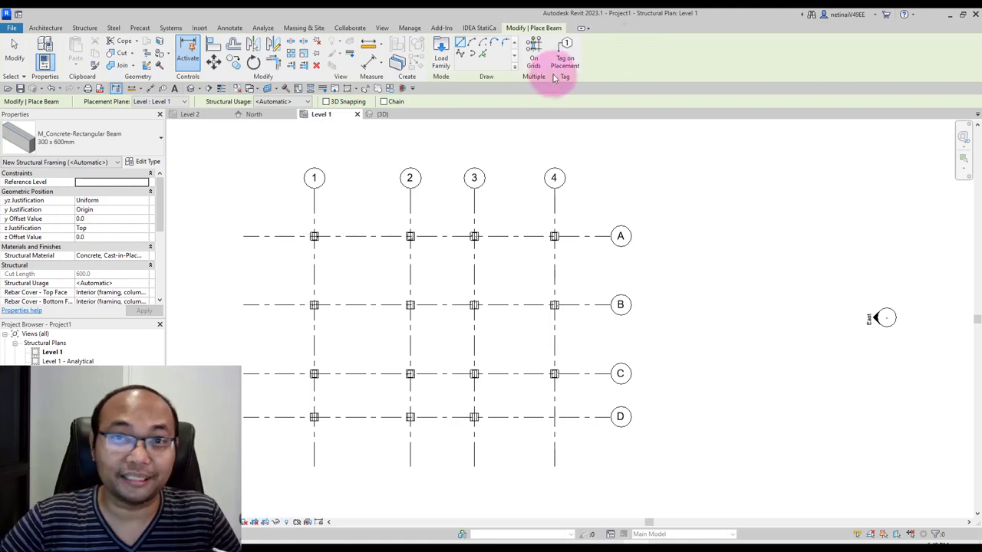
left_click(534, 53)
left_click_drag(603, 438, 298, 214)
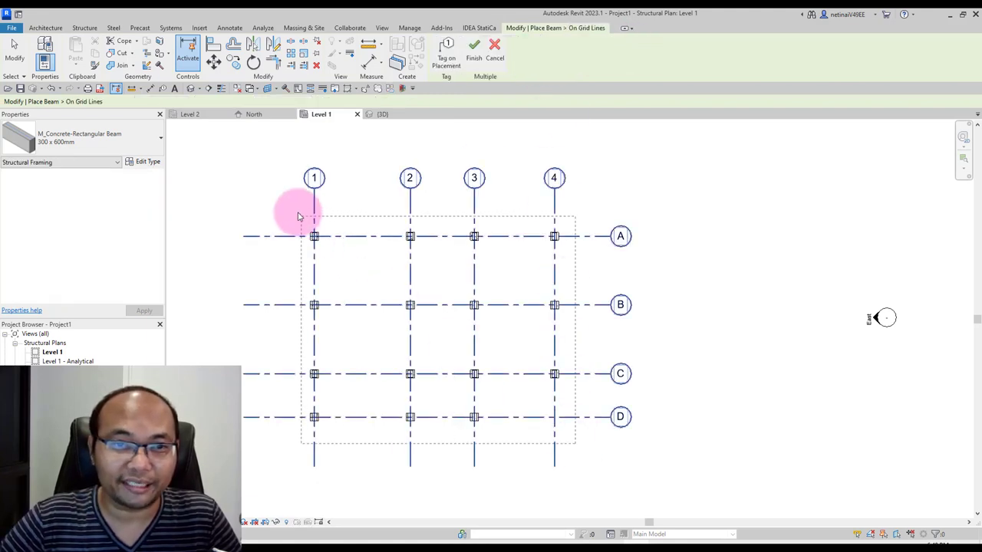
left_click(473, 51)
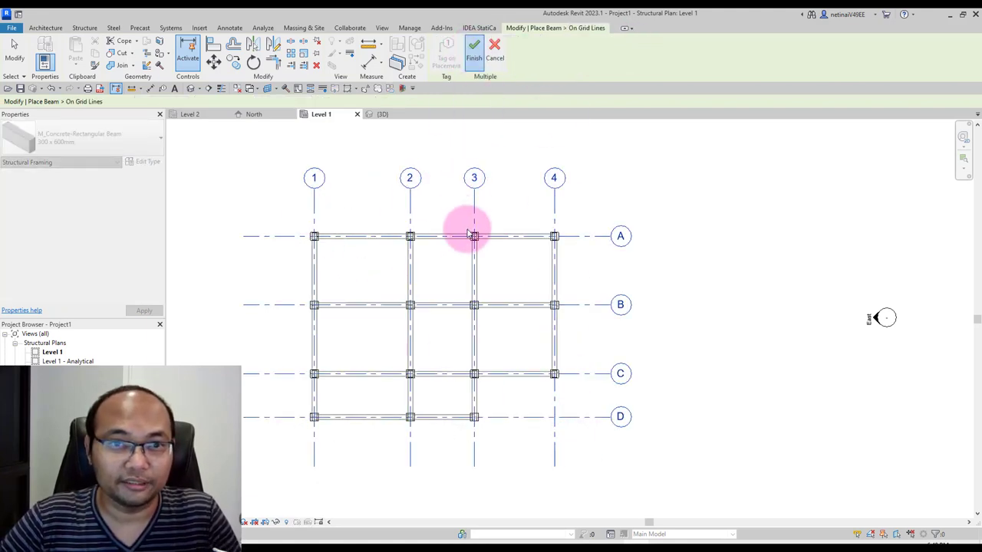
scroll(360, 234, "up", 2)
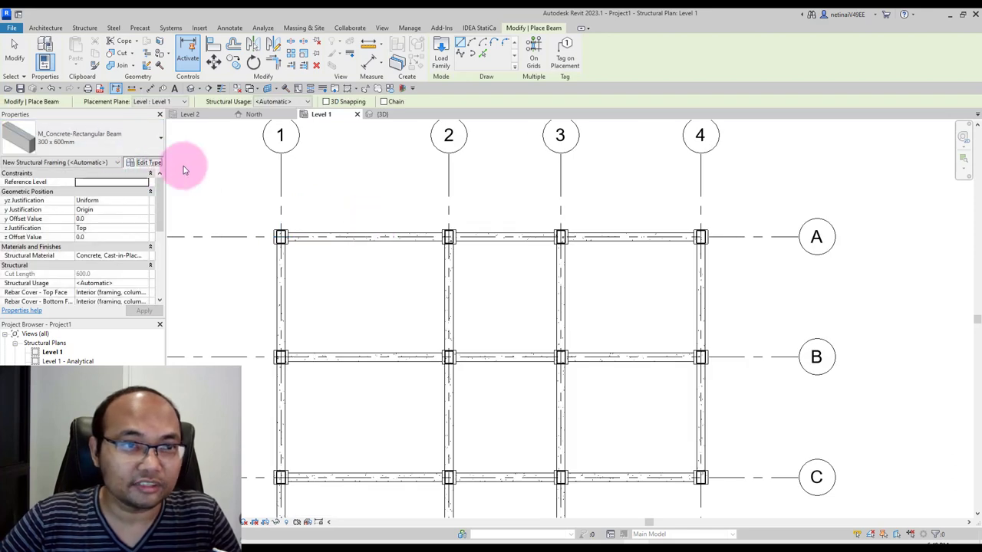
Duplicate the beam type as '200 x 400 mm' with b 200 and h 400.
left_click(144, 162)
left_click(894, 165)
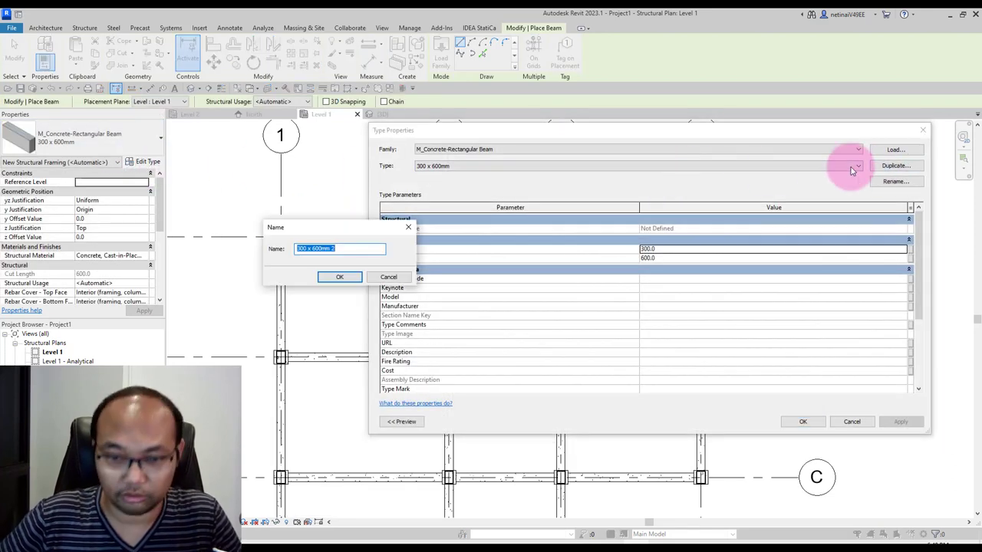
type("mm")
key("Return")
type("200")
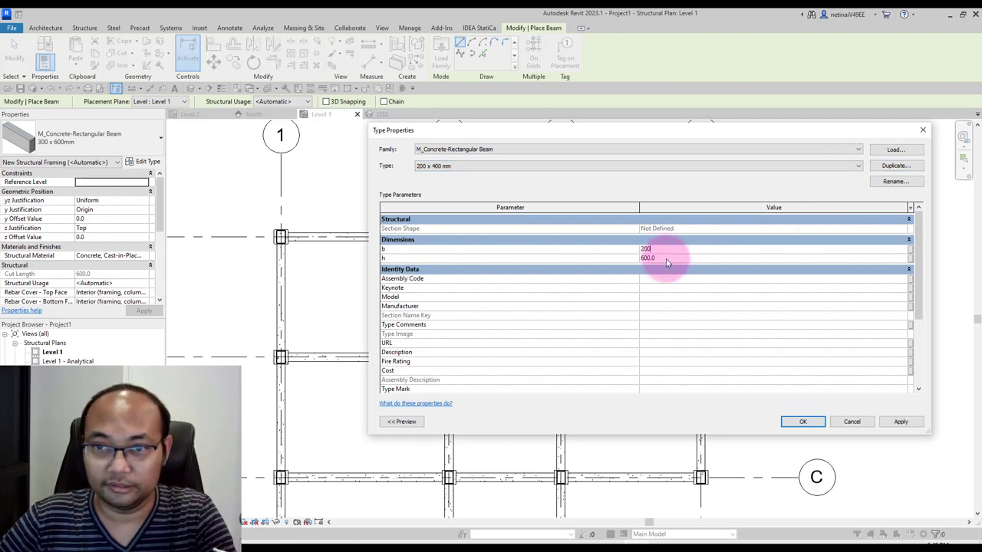
left_click(666, 260)
type("400")
left_click(803, 421)
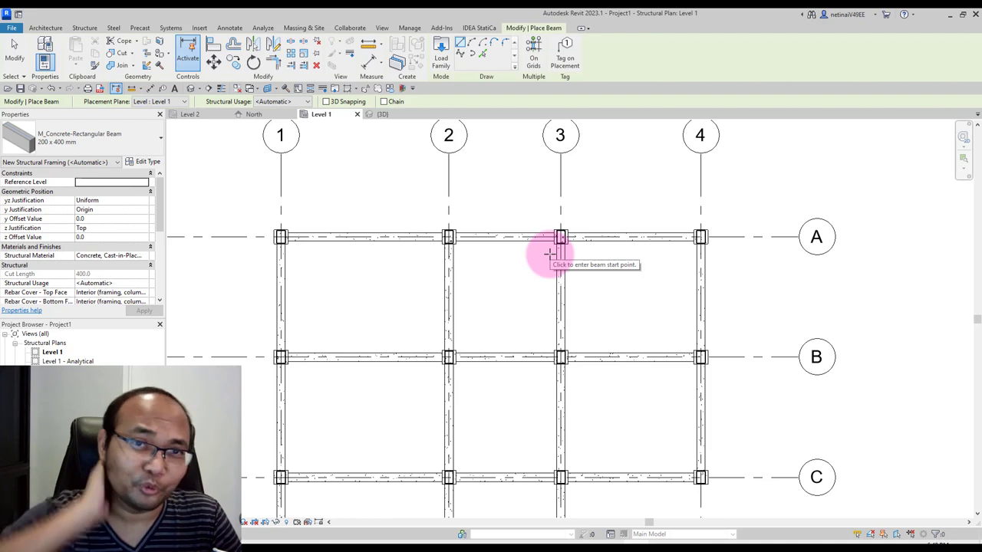
Draw two crossing infill beams in the grid 1–2 / A–B bay.
middle_click_drag(522, 279, 552, 285)
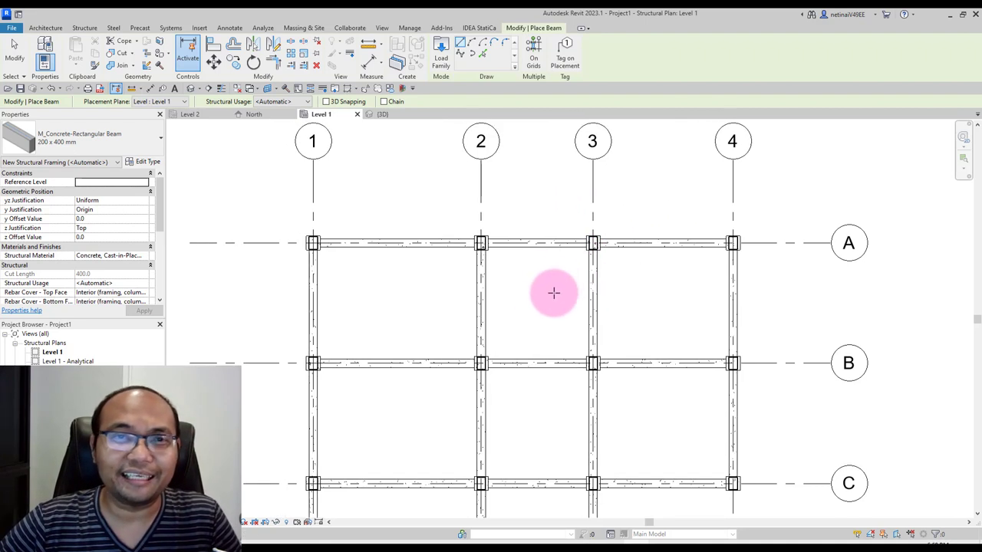
middle_click_drag(482, 304, 502, 304)
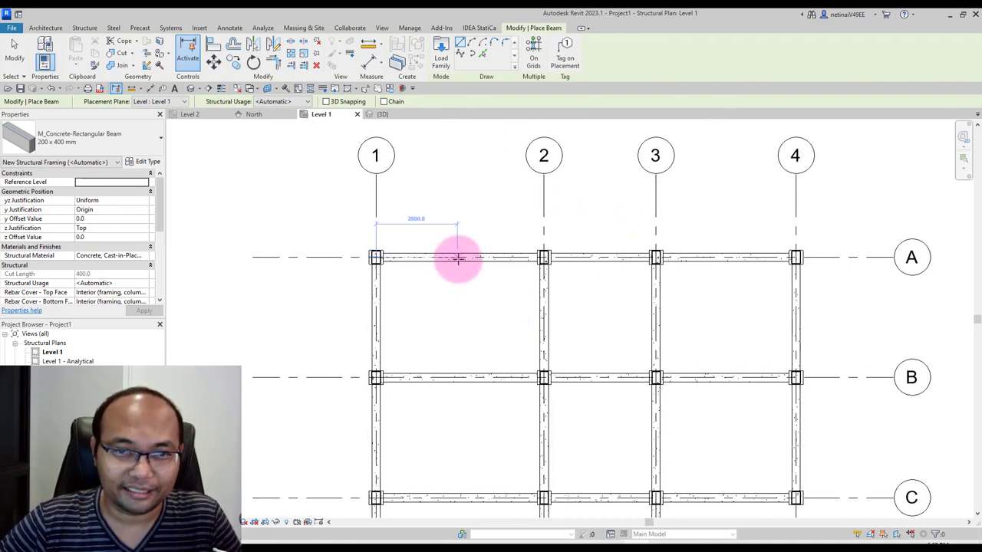
scroll(460, 249, "up", 2)
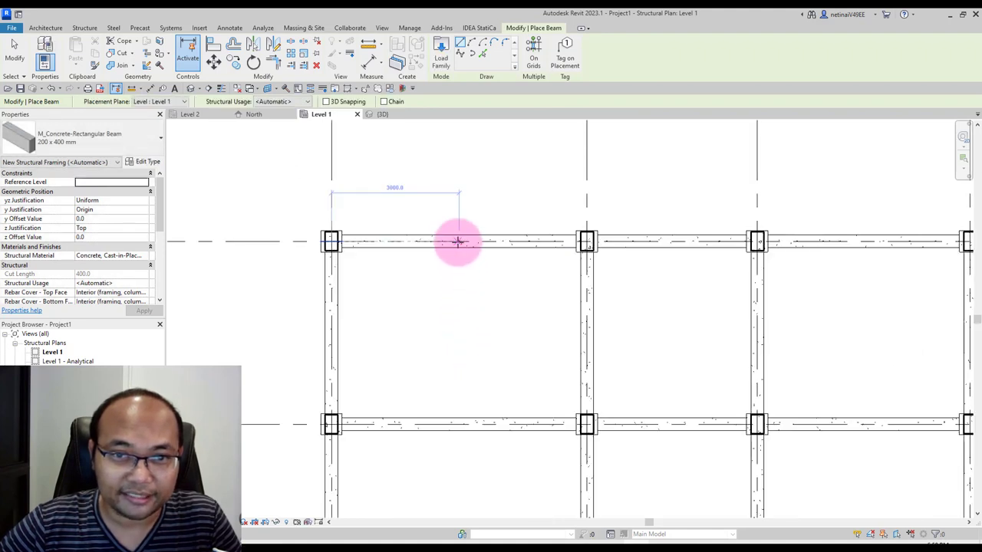
left_click(458, 242)
left_click(458, 422)
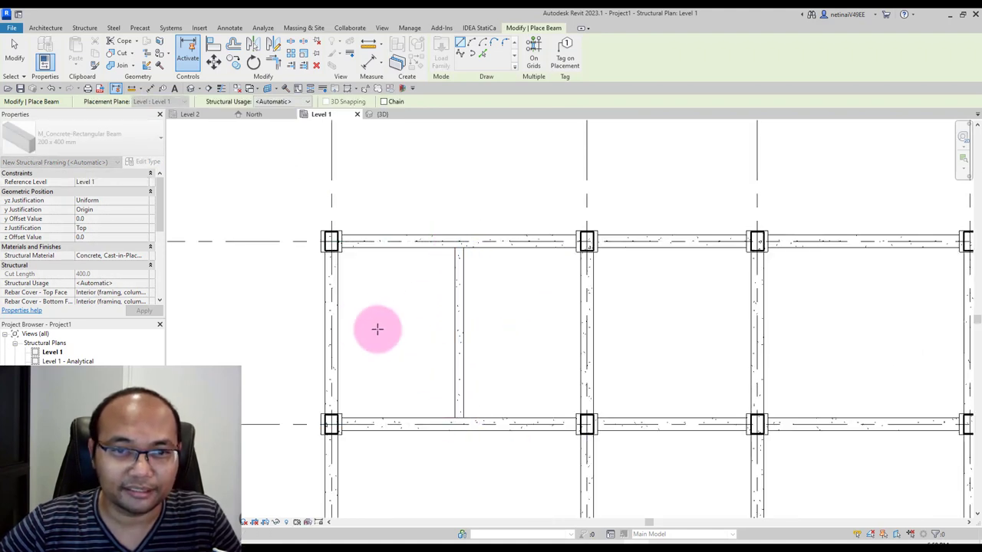
left_click(331, 333)
left_click(587, 330)
Add 1000 mm cantilever beams left of grid 1 at A and B, joined by an edge beam.
middle_click_drag(274, 234, 363, 246)
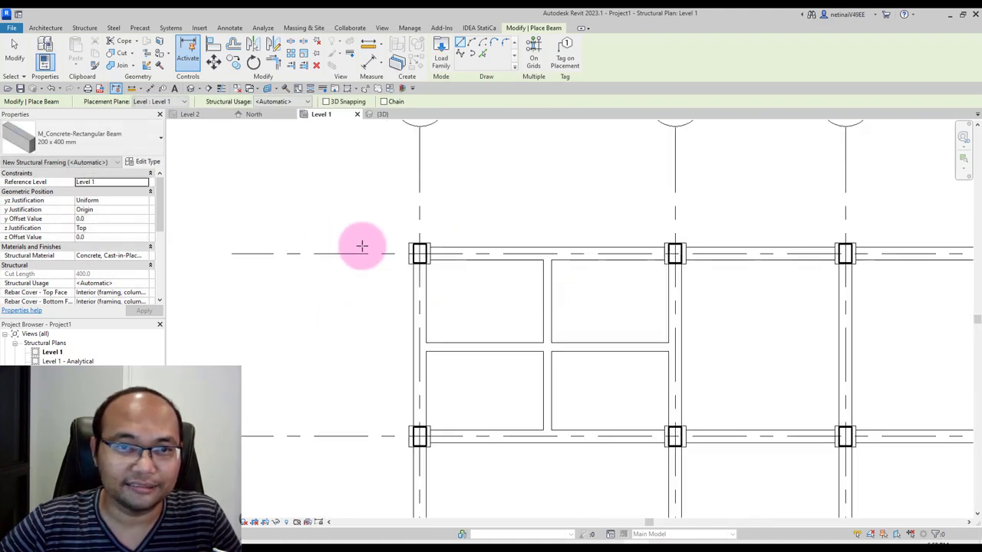
left_click(419, 254)
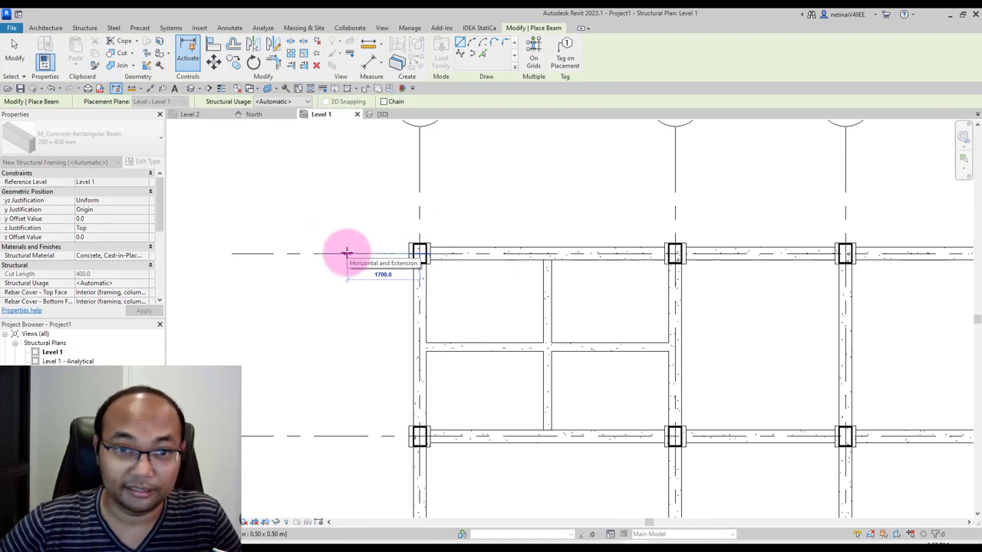
left_click(347, 253)
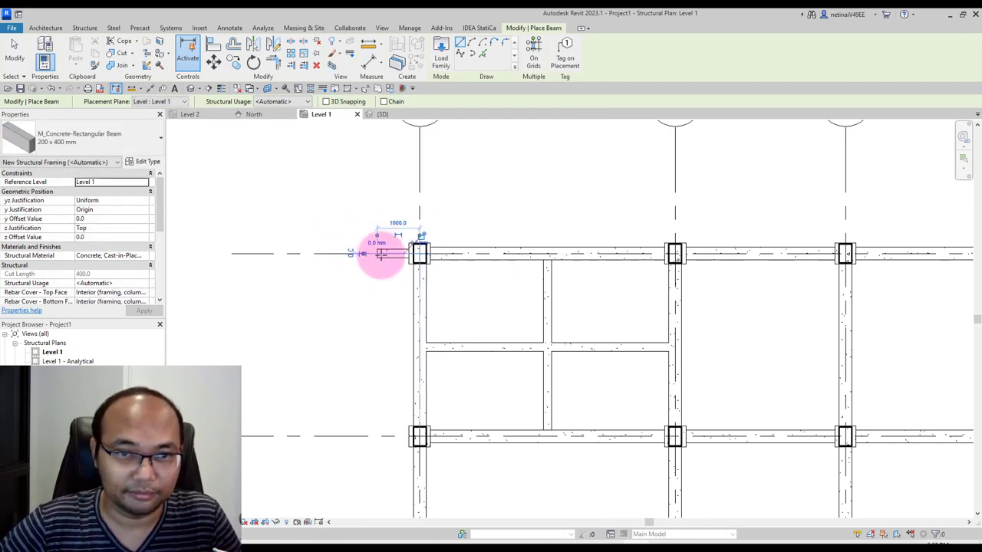
left_click(419, 436)
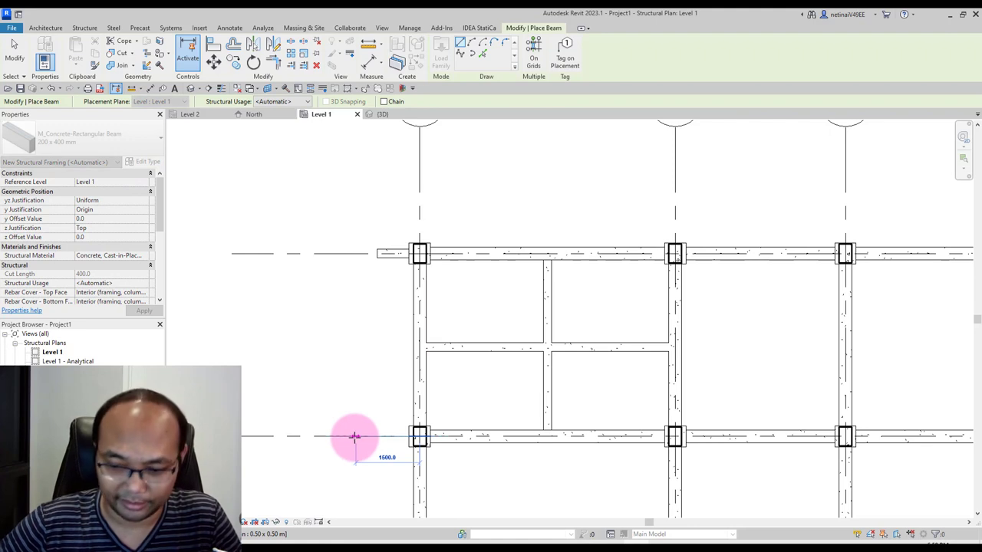
type("1000")
key("Return")
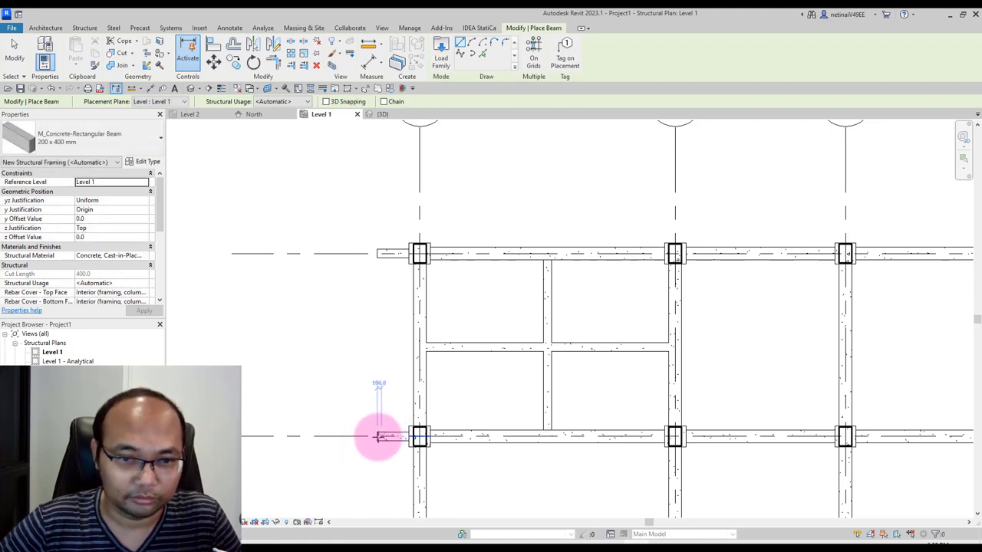
left_click(379, 437)
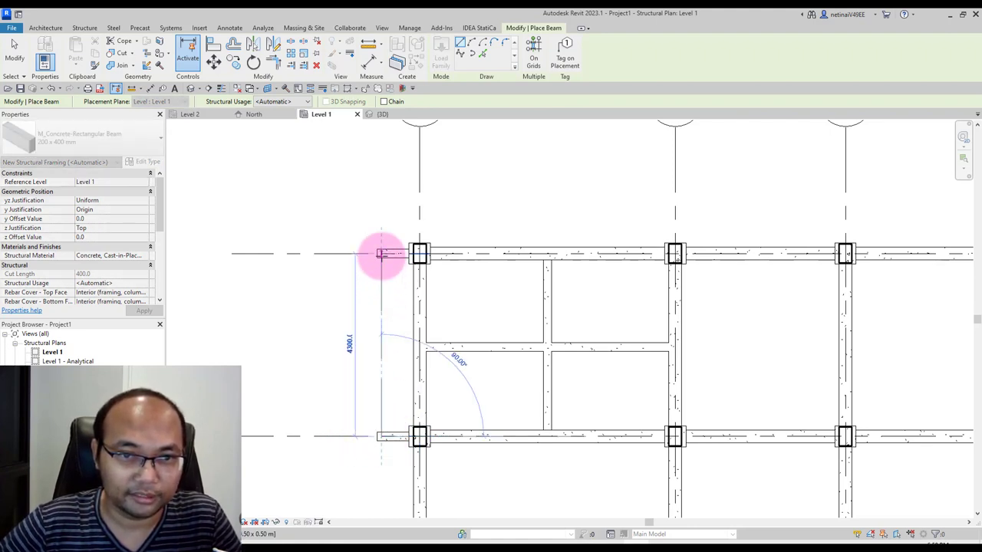
left_click(384, 277)
key("Escape")
key("Escape")
Clear the selection and view the new framing in the 3D view.
left_click(381, 349)
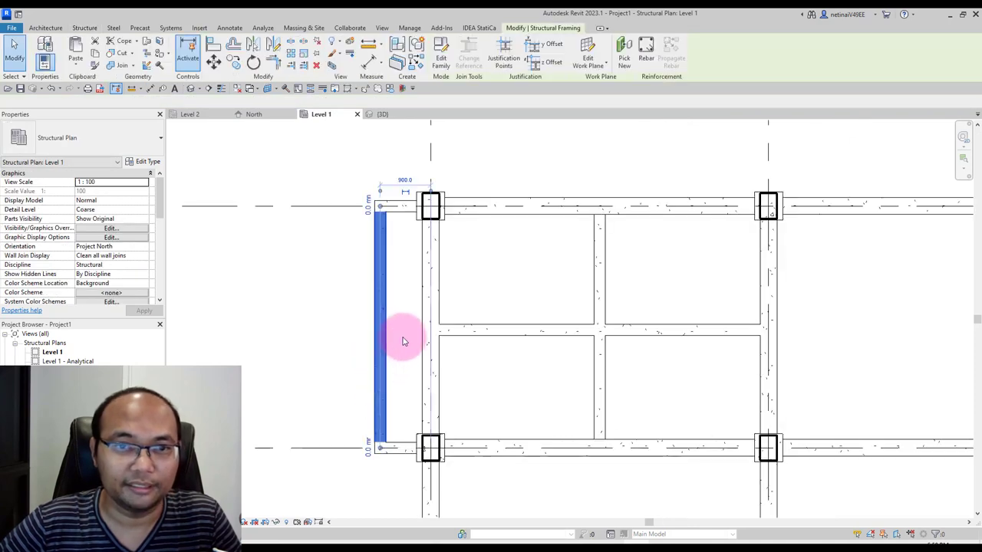
key("Escape")
scroll(401, 334, "down", 2)
scroll(406, 345, "down", 3)
middle_click_drag(625, 384, 581, 355)
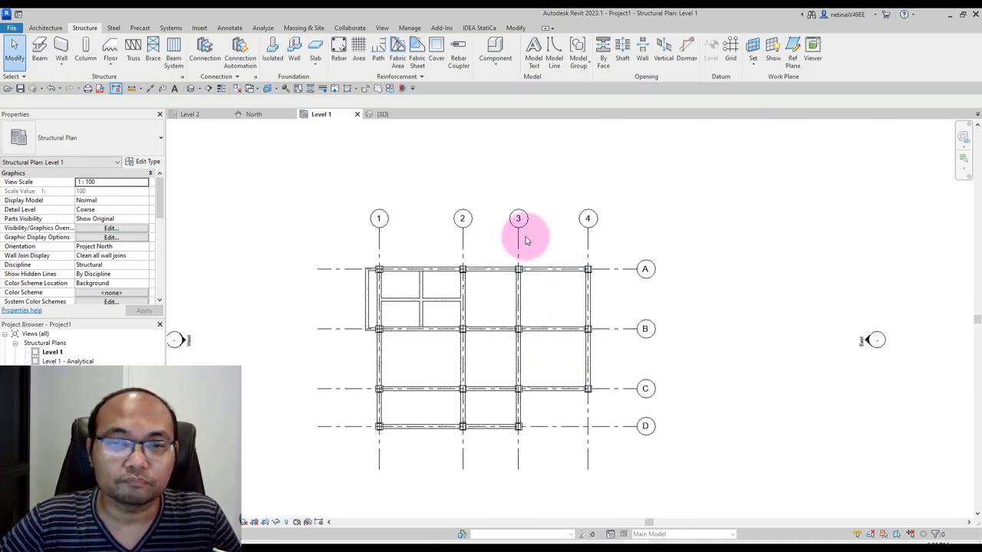
left_click(382, 113)
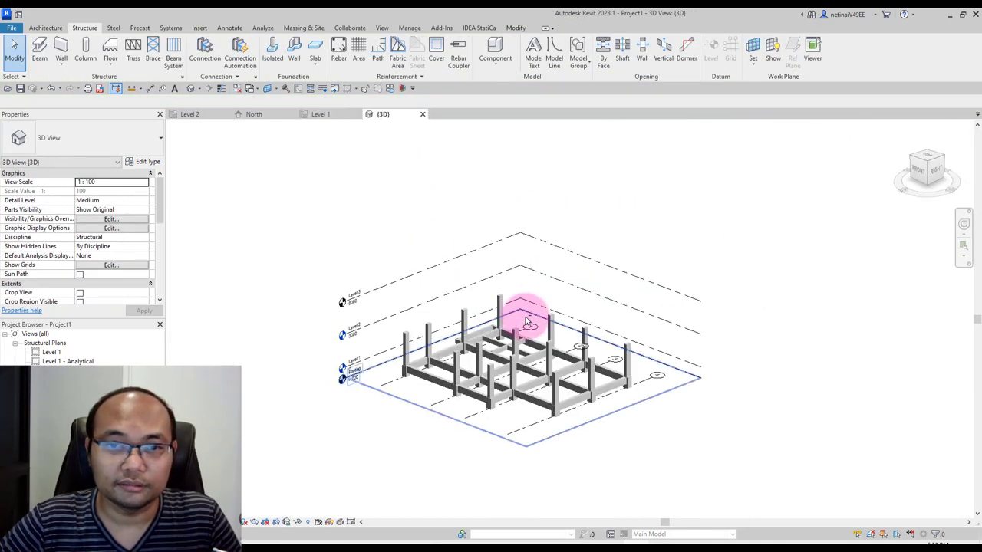
Window-select the frame and filter it down to Structural Framing only.
mouse_move(530, 307)
middle_mouse_down("shift")
mouse_move(543, 302)
mouse_move(408, 386)
middle_mouse_up("shift")
left_click(384, 391)
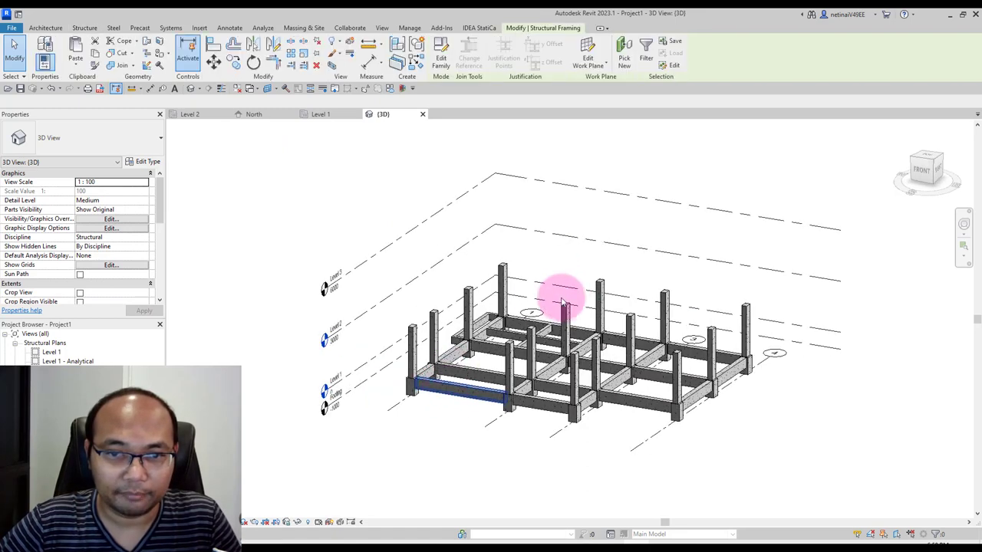
scroll(460, 268, "up", 2)
left_click_drag(367, 240, 818, 454)
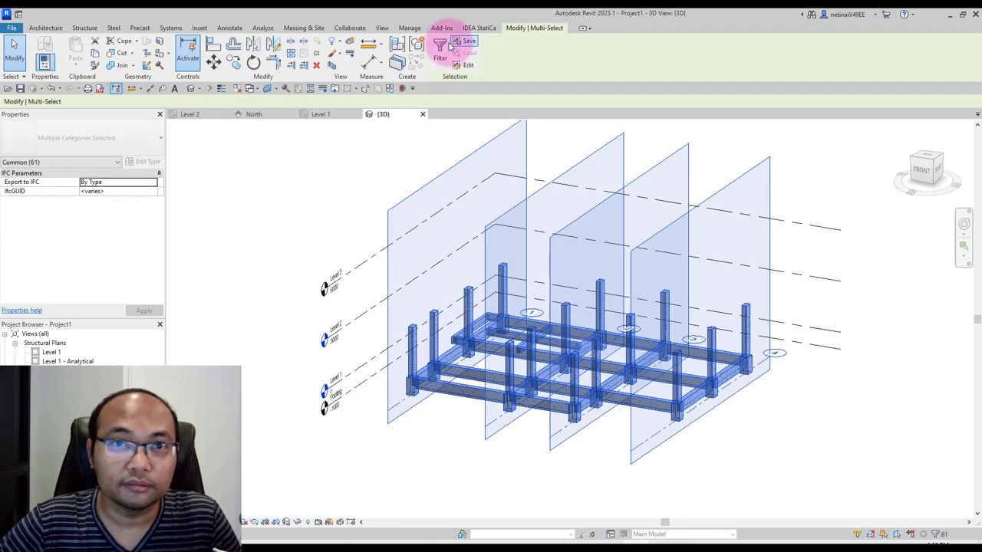
left_click(440, 50)
left_click(592, 168)
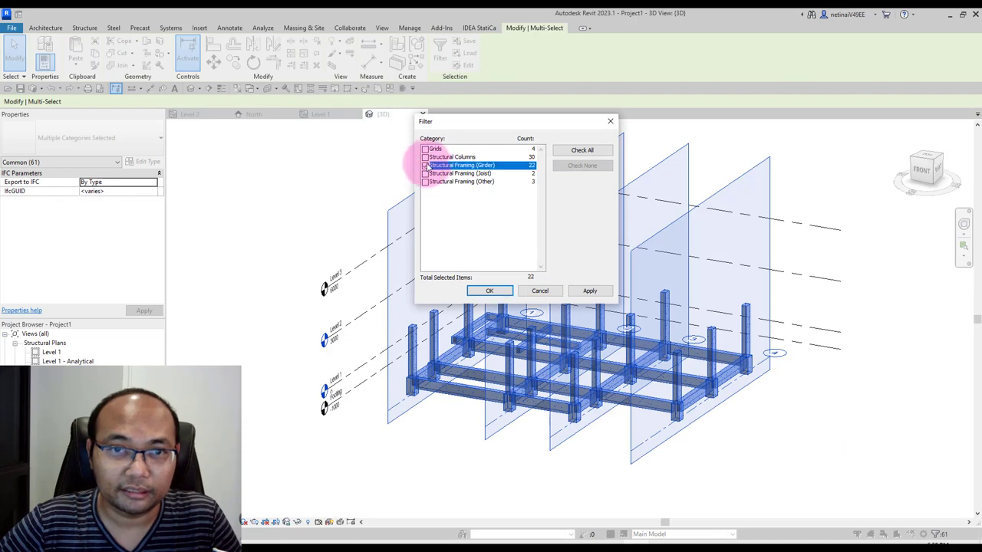
left_click(425, 174)
left_click(425, 182)
left_click(483, 291)
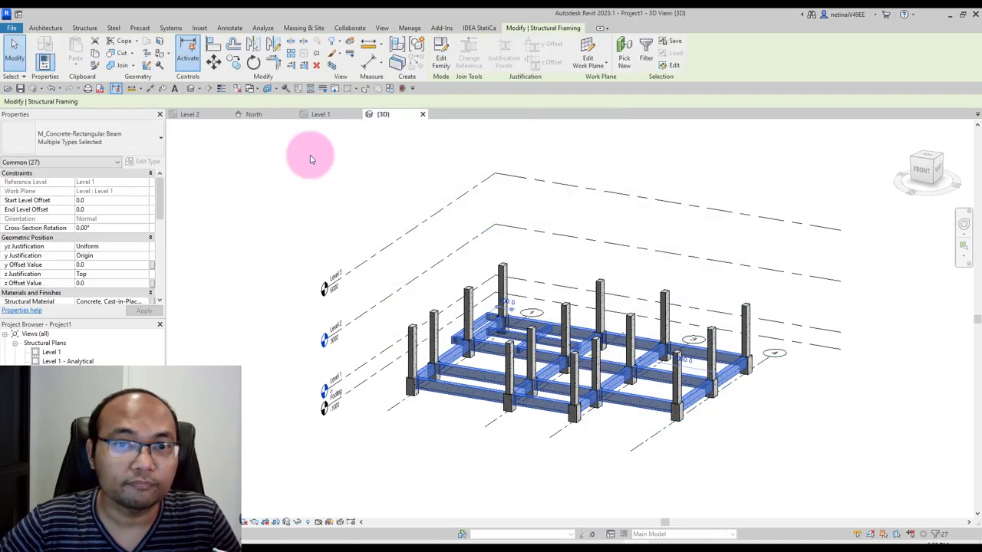
Paste the beams aligned to Level 2, then deselect and review the frame.
middle_click_drag(340, 193, 309, 208, "shift")
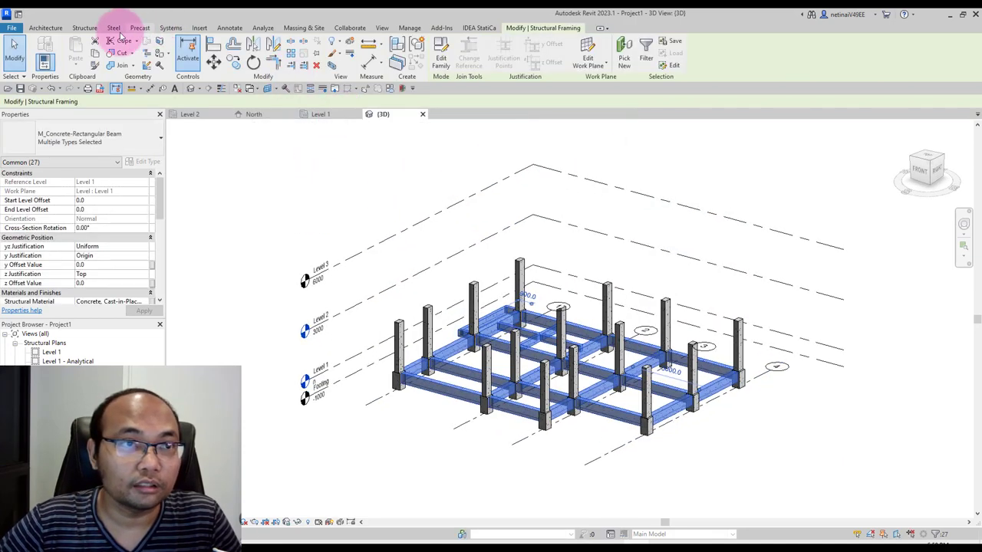
left_click(77, 64)
left_click(77, 103)
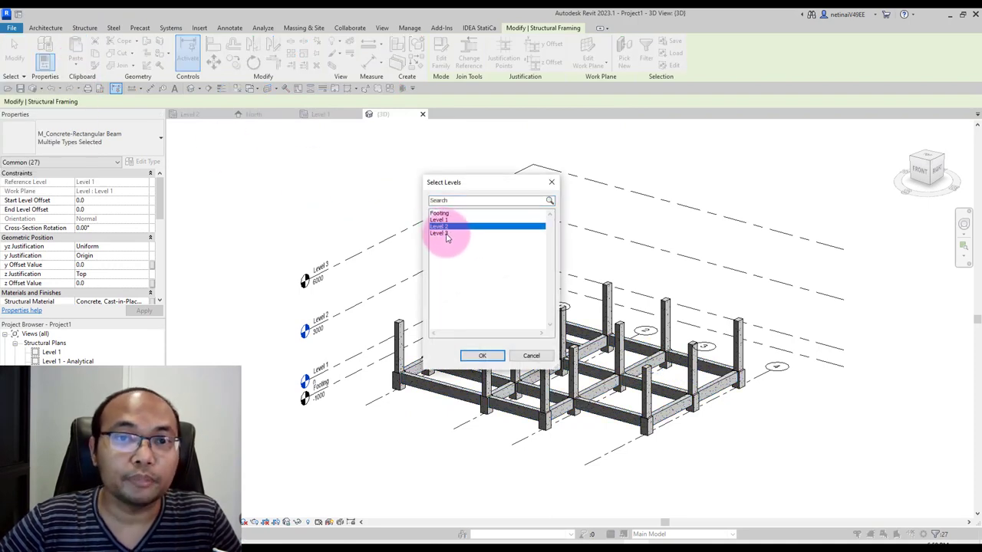
left_click(483, 356)
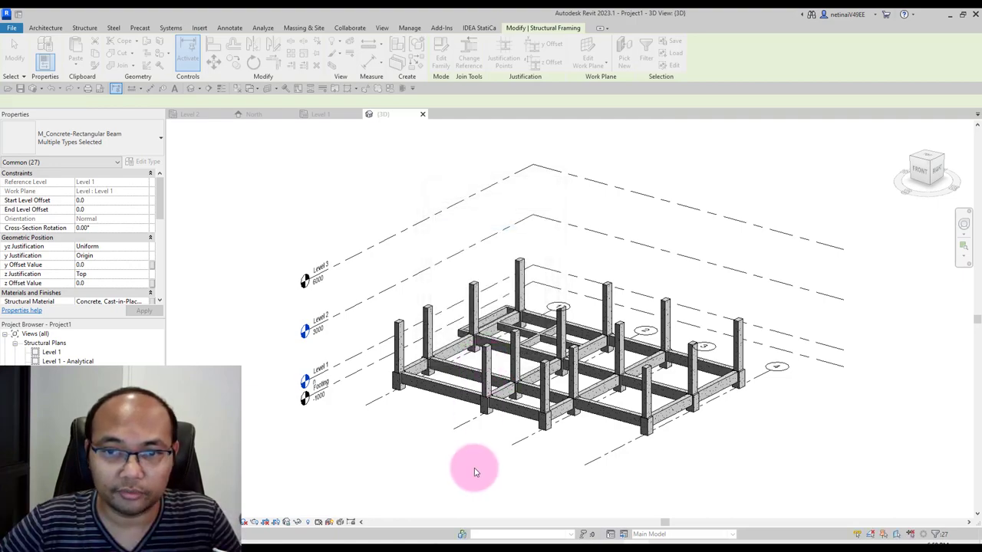
left_click(514, 468)
mouse_move(530, 473)
middle_mouse_down("shift")
mouse_move(591, 452)
mouse_move(584, 465)
mouse_move(526, 465)
mouse_move(570, 447)
middle_mouse_up("shift")
scroll(550, 468, "up", 2)
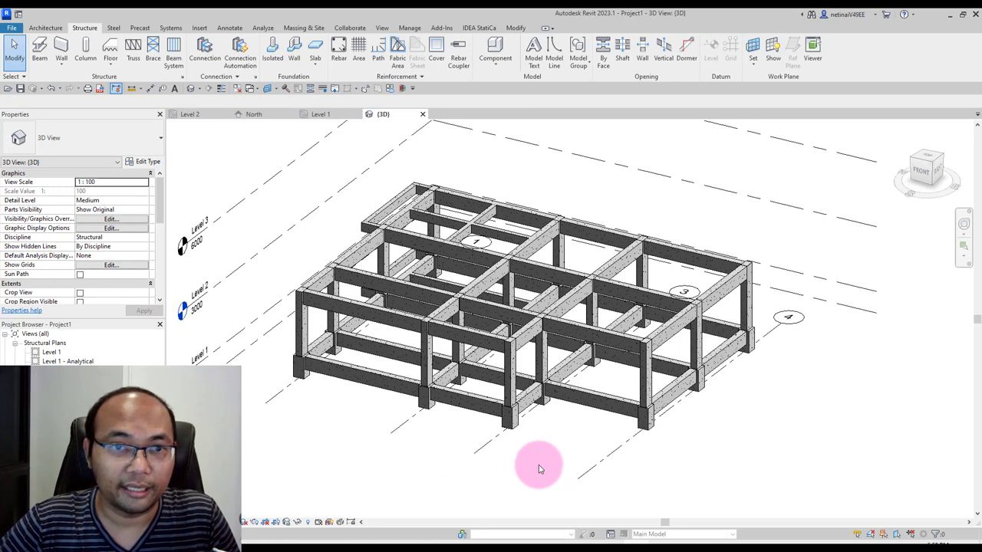
middle_click_drag(495, 288, 369, 373, "shift")
scroll(369, 373, "down", 2)
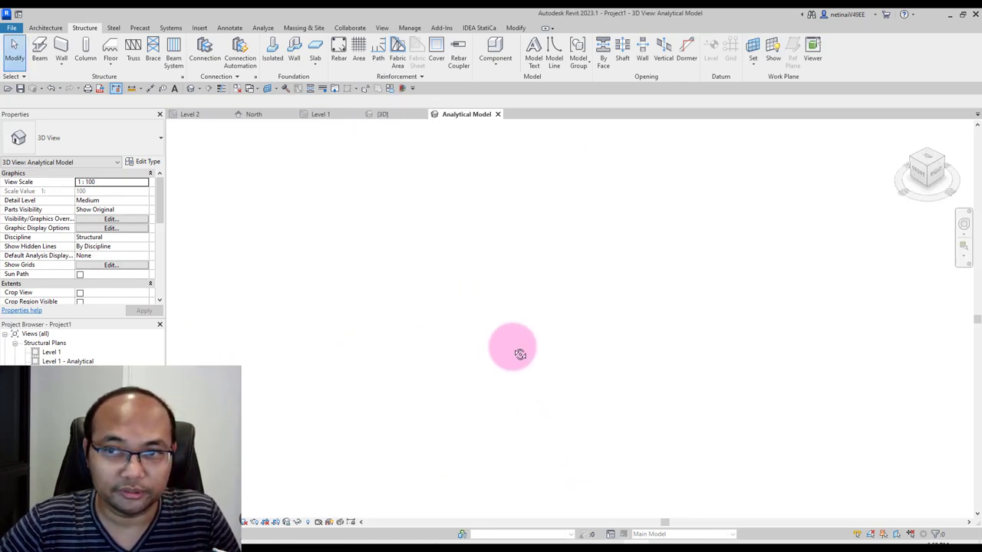
left_click(382, 114)
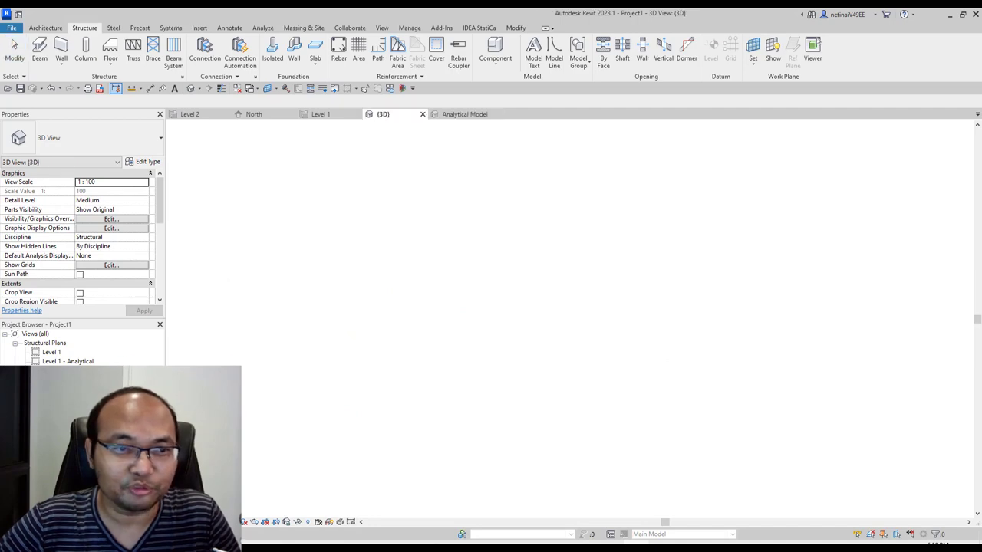
middle_click_drag(417, 274, 627, 226, "shift")
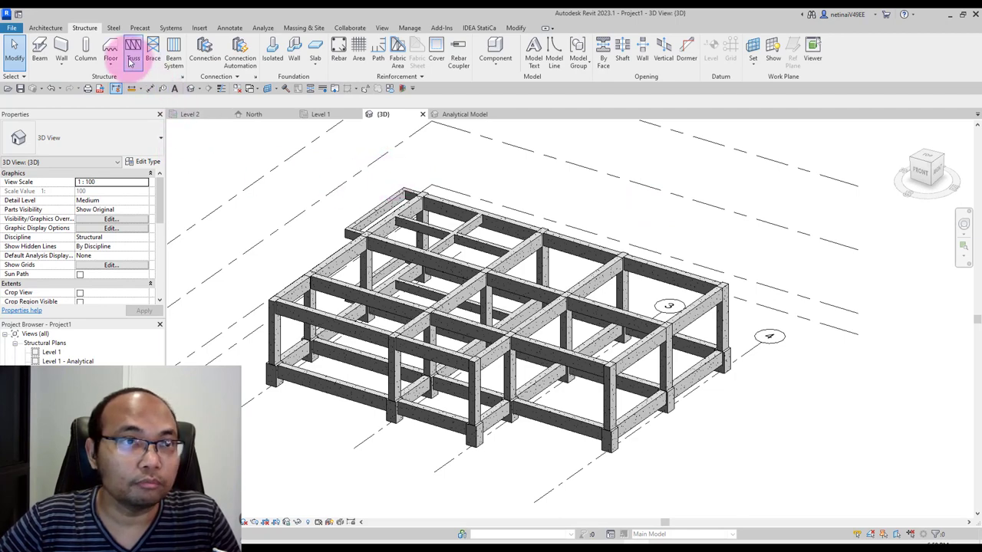
Open the Analytical Automation panel from the Analyze tools.
left_click(263, 29)
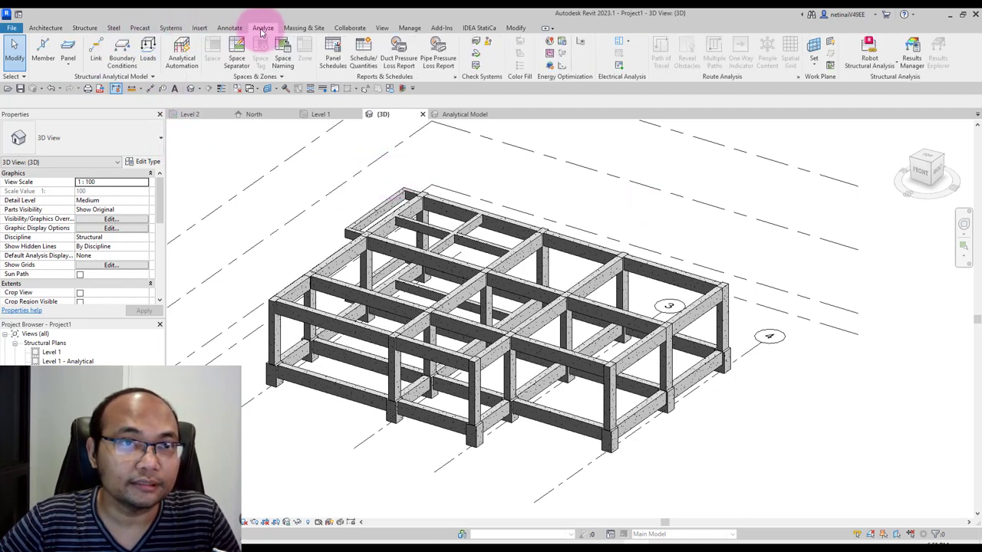
left_click(187, 70)
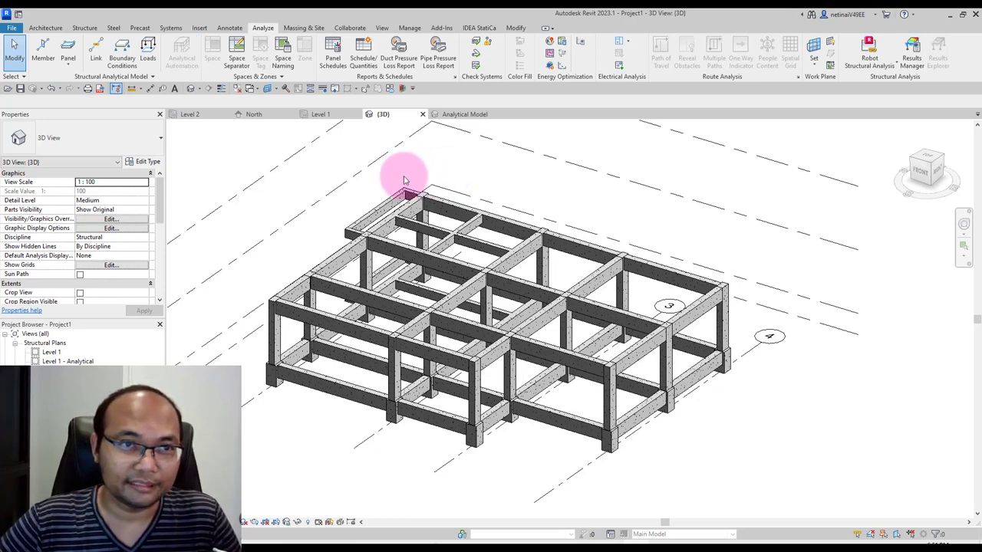
left_click(184, 60)
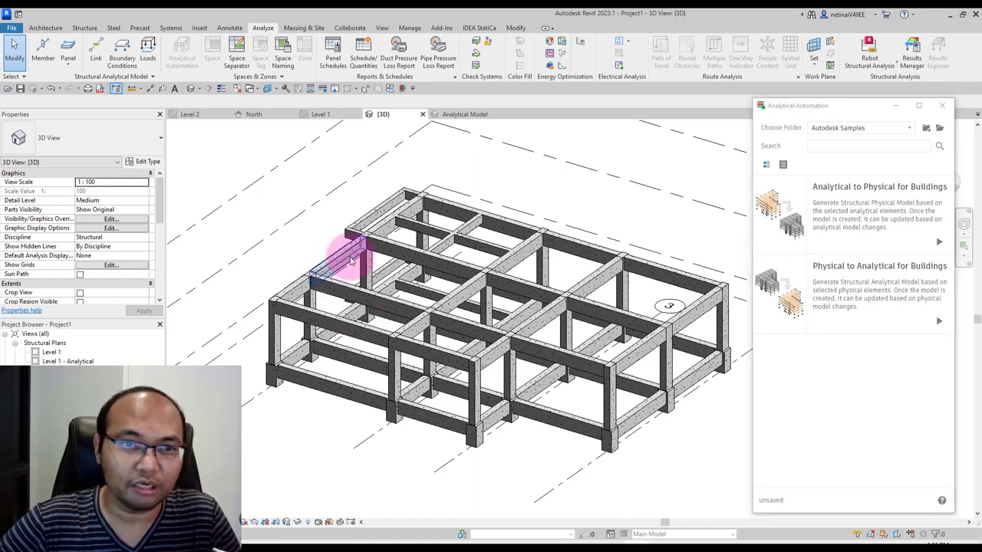
Inspect the columns near the cantilever and orbit the frame from different sides.
scroll(340, 261, "up", 3)
left_click(364, 314)
left_click(340, 306)
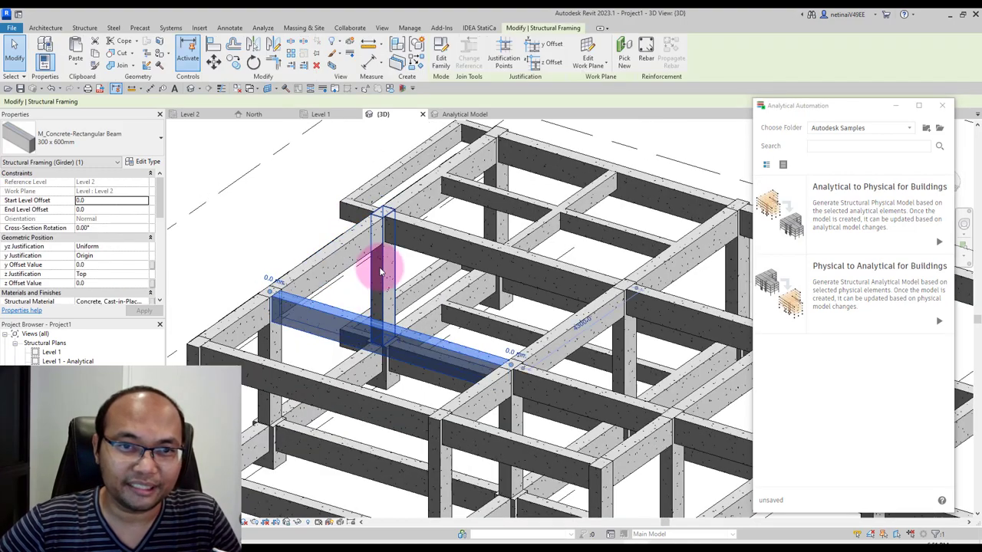
left_click(384, 234)
scroll(433, 228, "down", 4)
key("Escape")
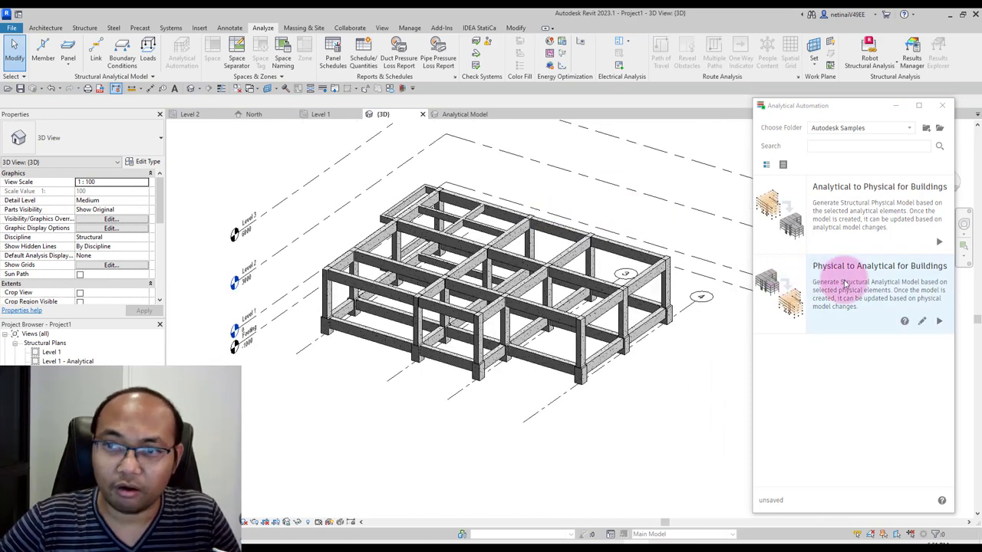
scroll(392, 260, "up", 3)
scroll(383, 263, "up", 2)
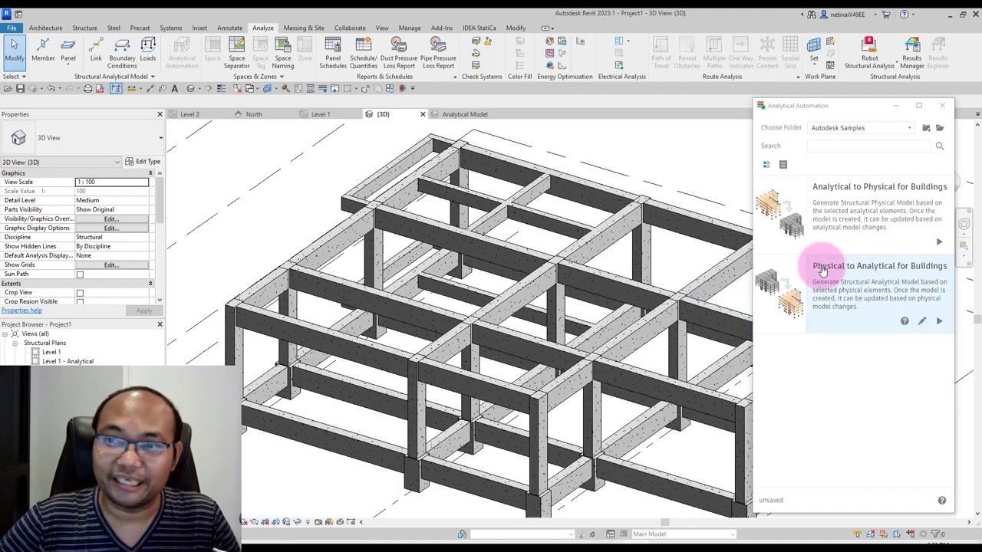
mouse_move(713, 274)
middle_mouse_down("shift")
mouse_move(333, 270)
mouse_move(450, 241)
middle_mouse_up("shift")
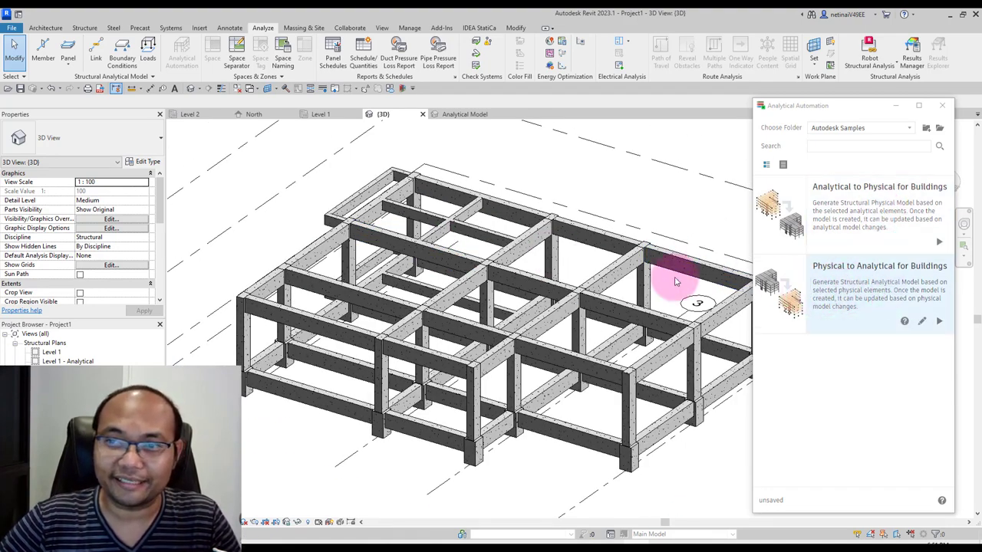
mouse_move(679, 285)
middle_mouse_down("shift")
mouse_move(621, 227)
mouse_move(606, 226)
middle_mouse_up("shift")
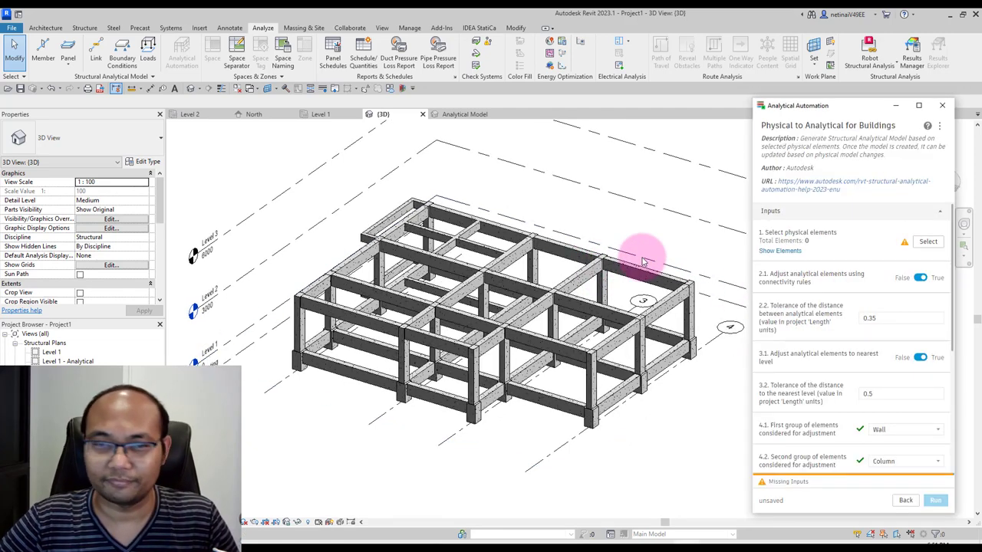
Window-select all 87 frame elements as the automation's physical elements, then deselect.
left_click(929, 244)
scroll(537, 200, "down", 2)
mouse_move(307, 164)
left_mouse_down()
mouse_move(460, 294)
mouse_move(672, 396)
left_mouse_up()
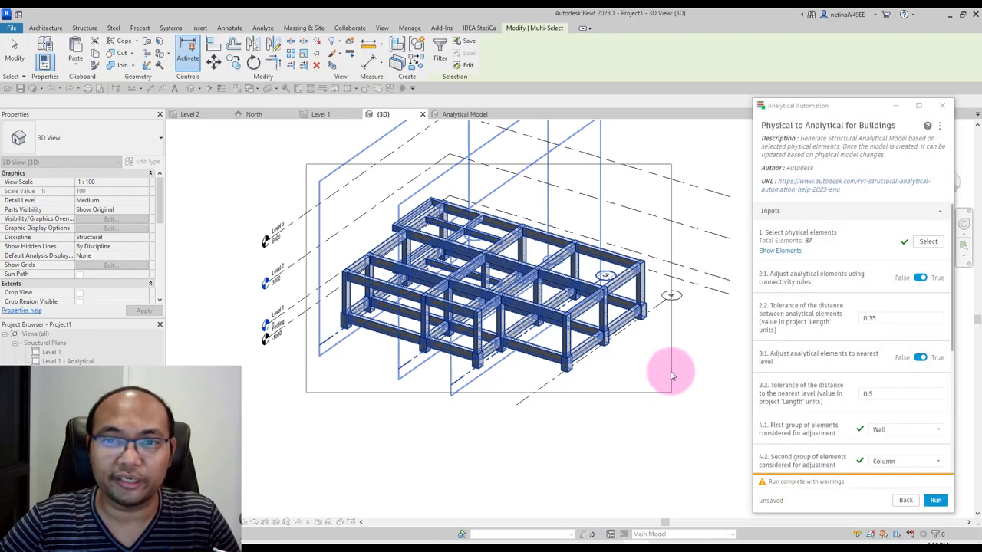
scroll(675, 353, "up", 1)
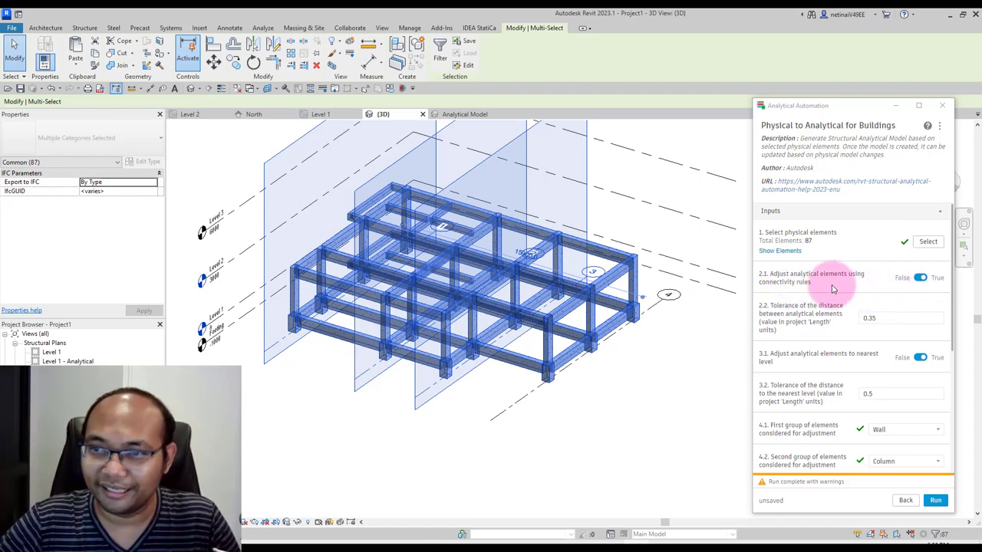
left_click(871, 317)
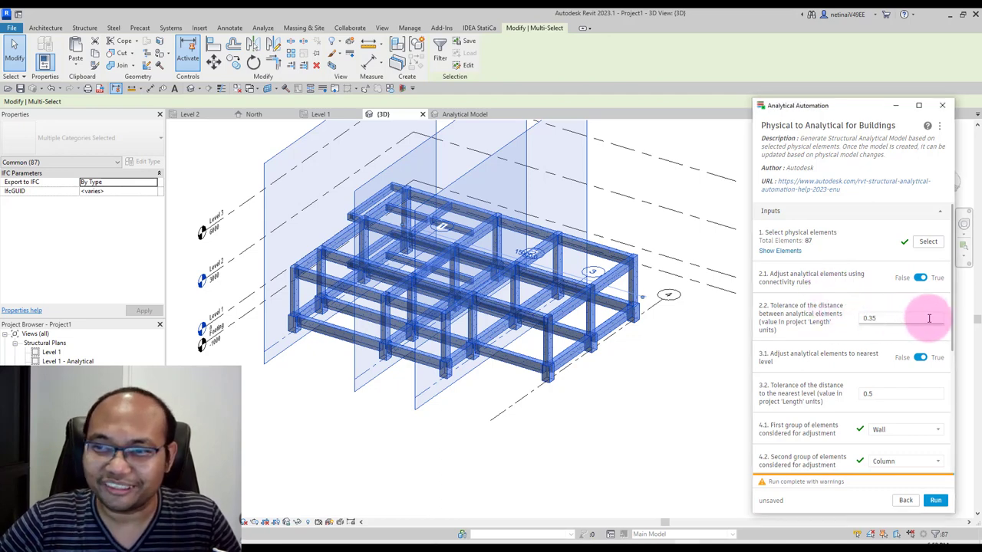
left_click(659, 376)
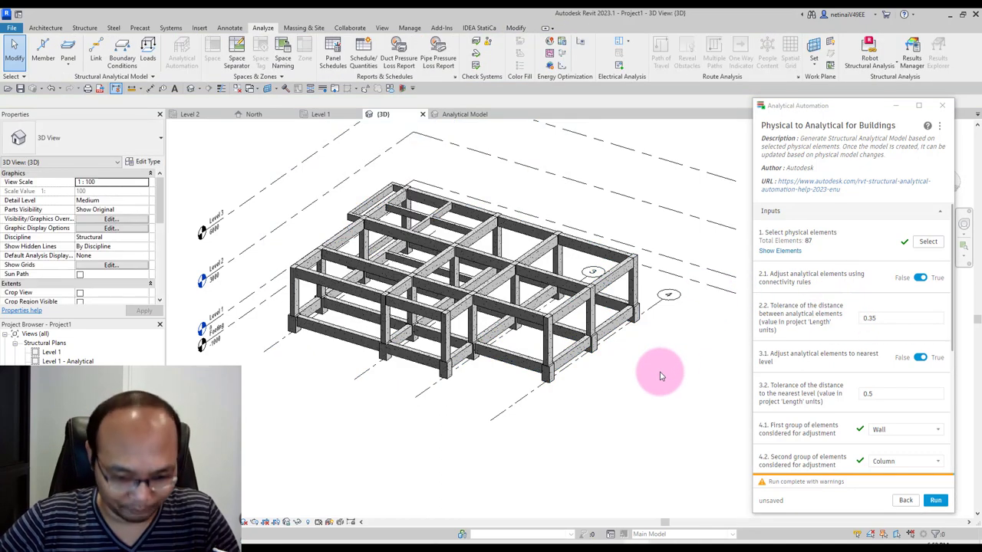
Using UN, set project Length units to Meters with 2 decimal places rounding.
key("u")
key("n")
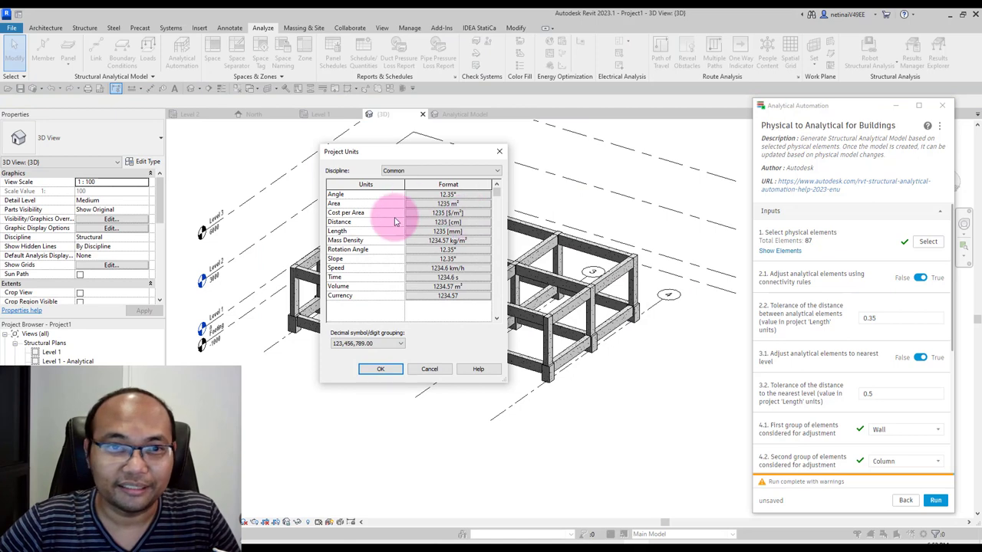
left_click(431, 234)
left_click(548, 206)
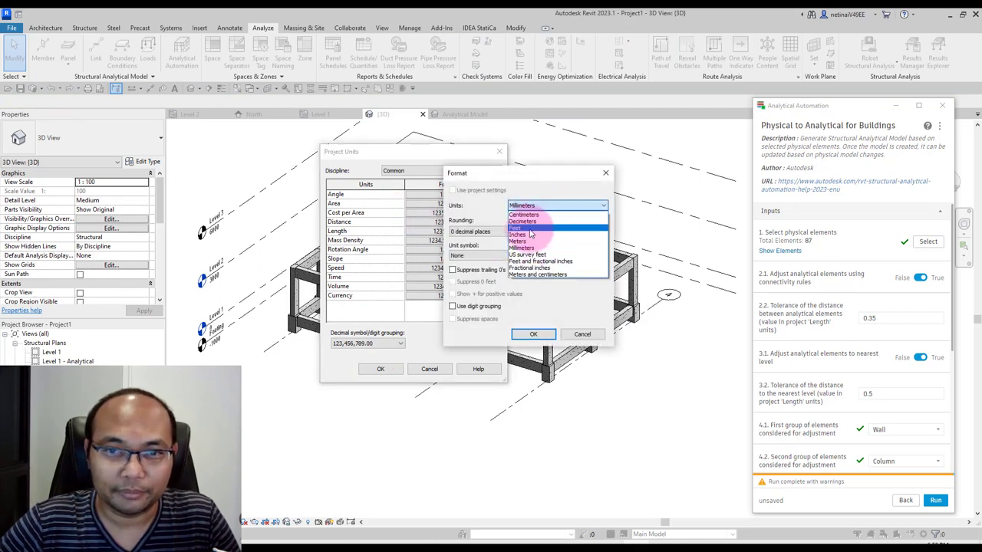
left_click(519, 241)
left_click(483, 231)
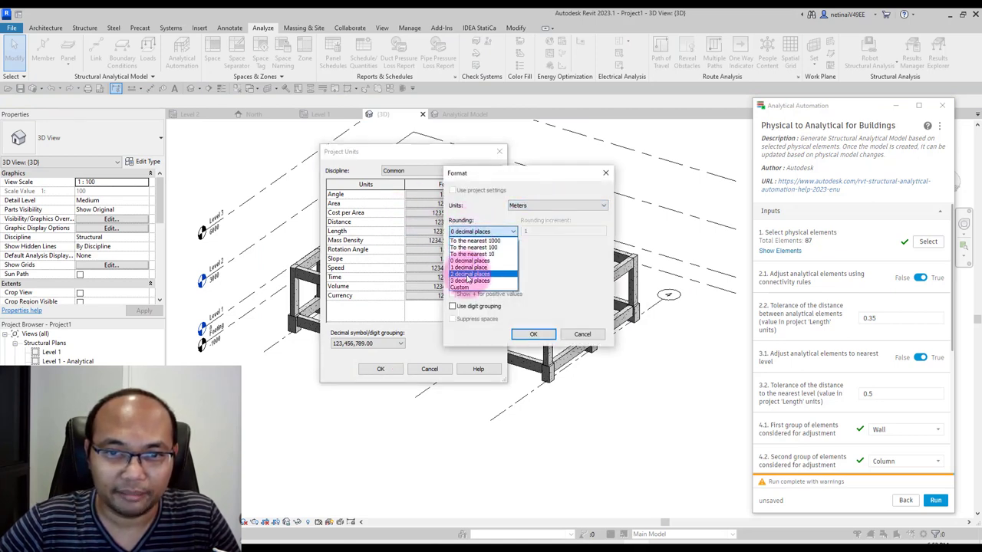
left_click(468, 274)
left_click(533, 334)
left_click(380, 369)
left_click(884, 317)
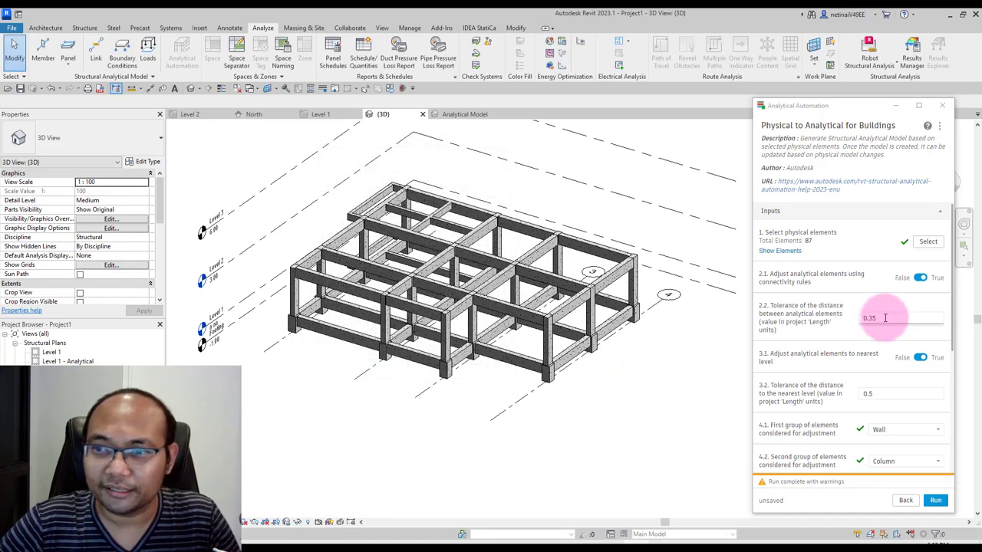
Drop the frame-edge beam 0.5 below Level 2 with a -0.5 level offset.
scroll(566, 316, "up", 4)
scroll(589, 350, "up", 2)
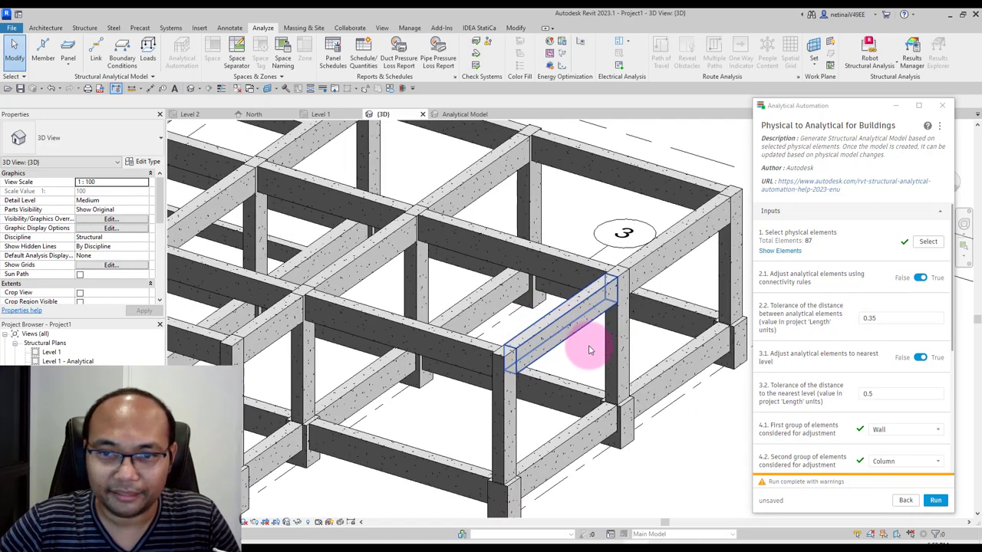
left_click(590, 351)
scroll(561, 340, "up", 3)
type("-0")
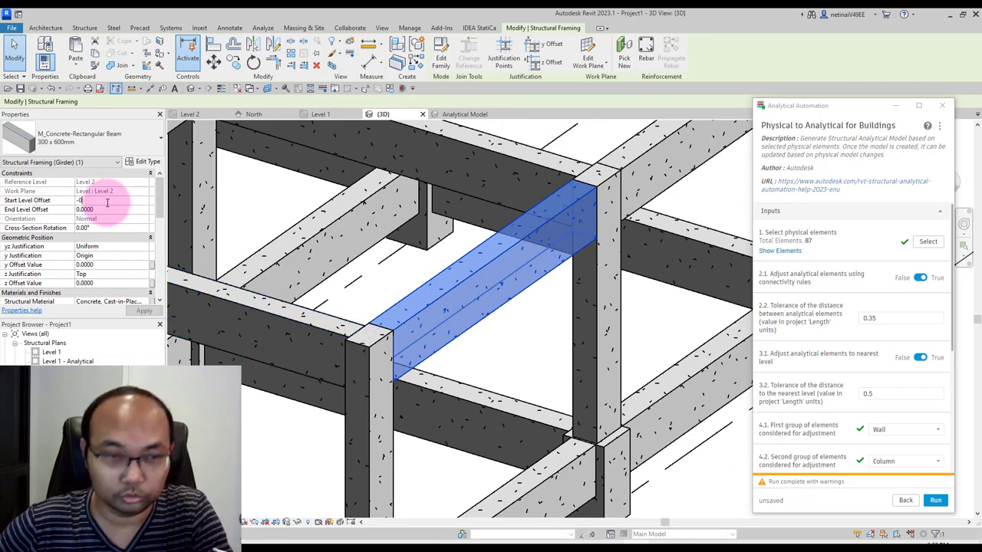
type(".5")
key("Tab")
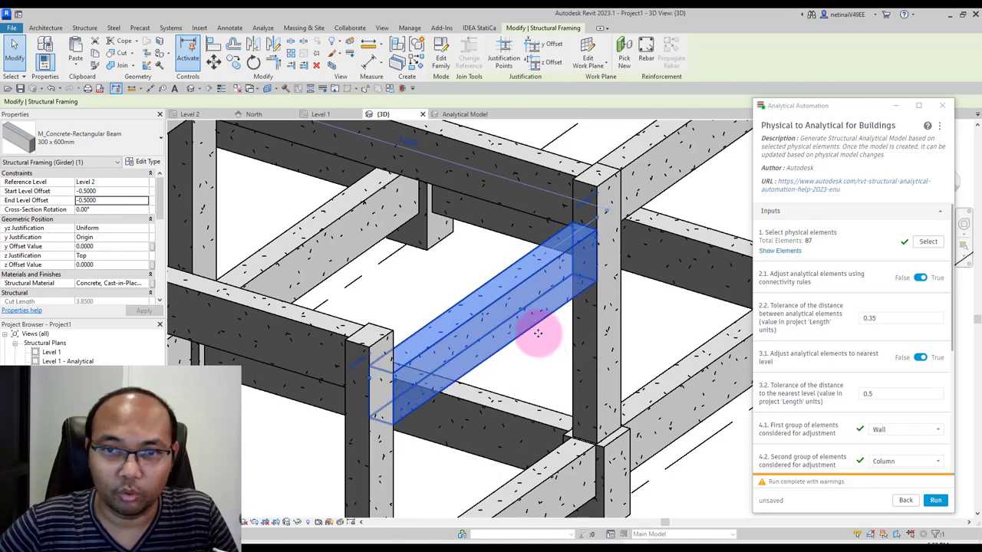
key("Escape")
Reselect the lowered beam to check its offset, then deselect it.
scroll(575, 254, "up", 2)
scroll(579, 249, "up", 2)
left_click(587, 238)
scroll(585, 203, "up", 2)
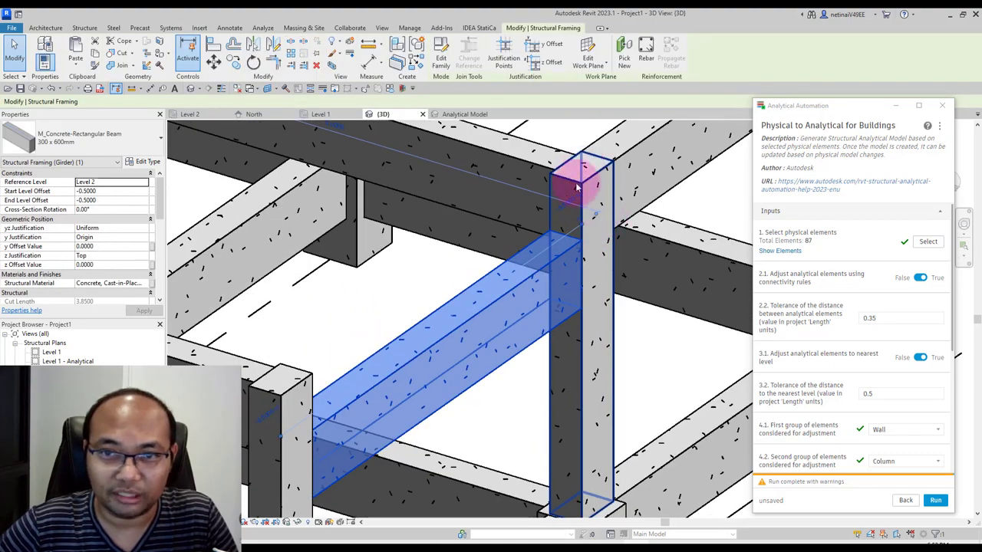
scroll(599, 307, "down", 5)
key("Escape")
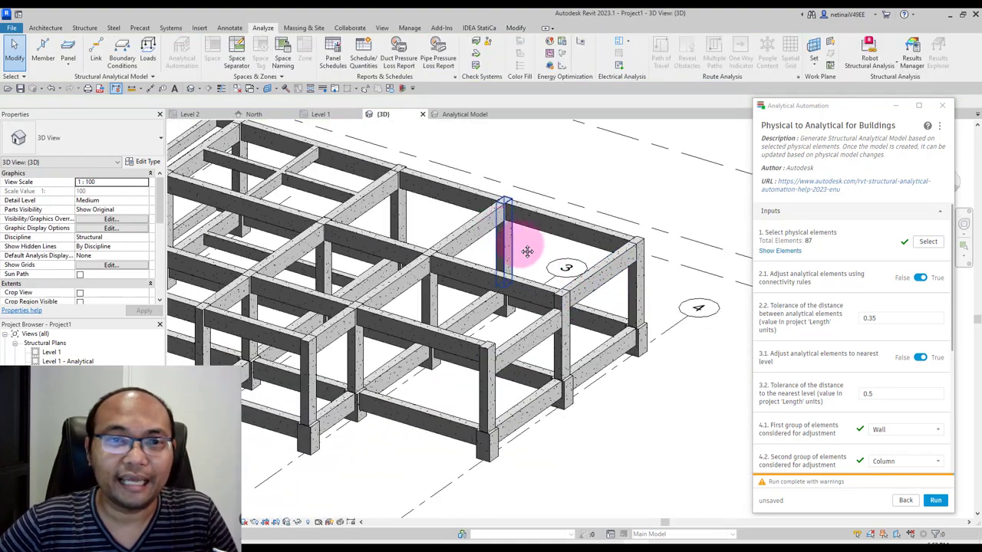
Give another top-edge beam a -0.2 start level offset.
scroll(624, 299, "up", 3)
left_click(438, 246)
type("-0.2")
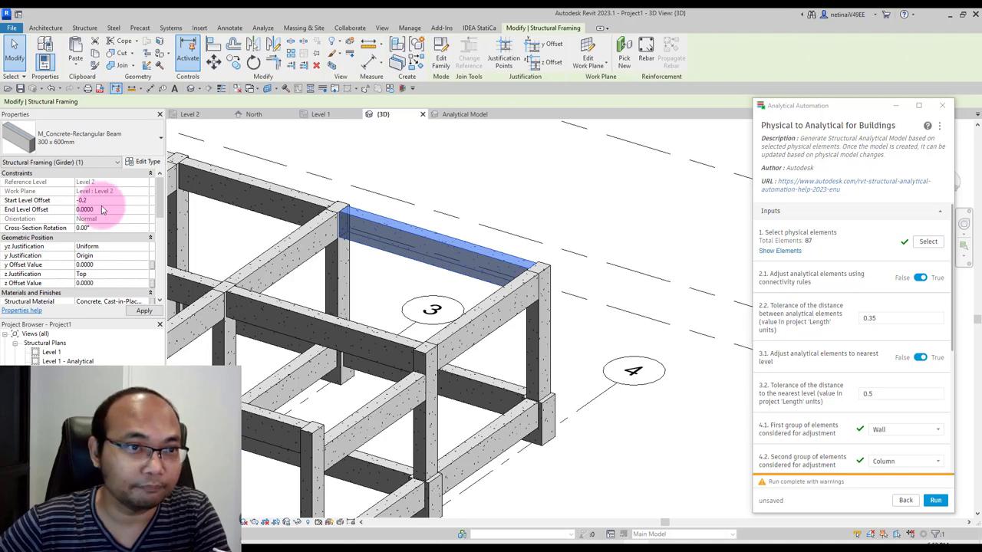
left_click(102, 210)
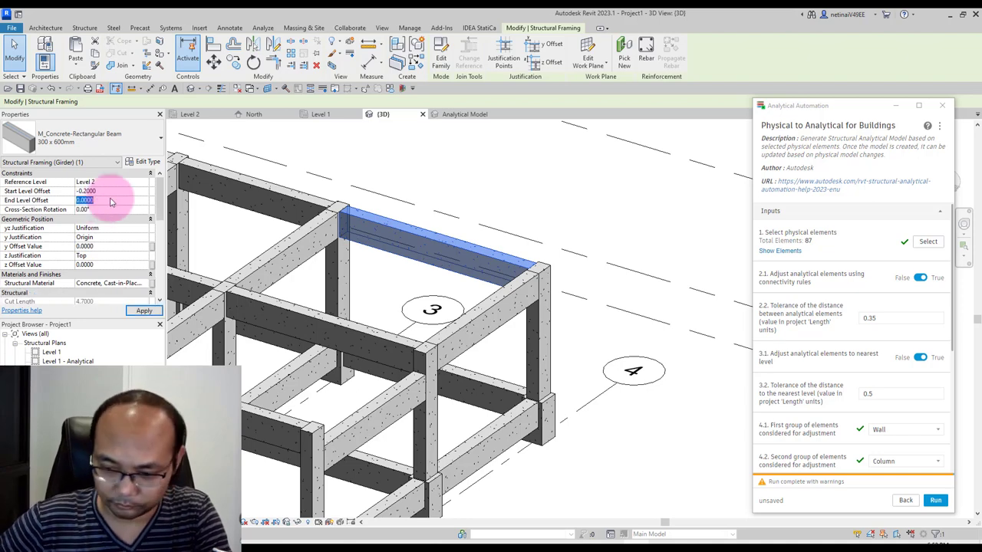
type("-0.2000")
left_click(544, 204)
scroll(657, 268, "up", 4)
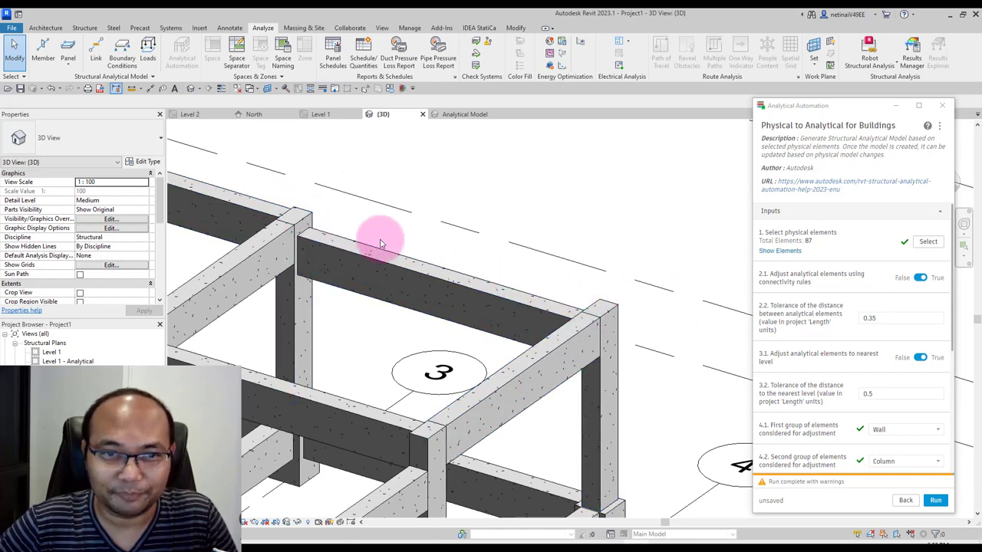
scroll(537, 269, "down", 3)
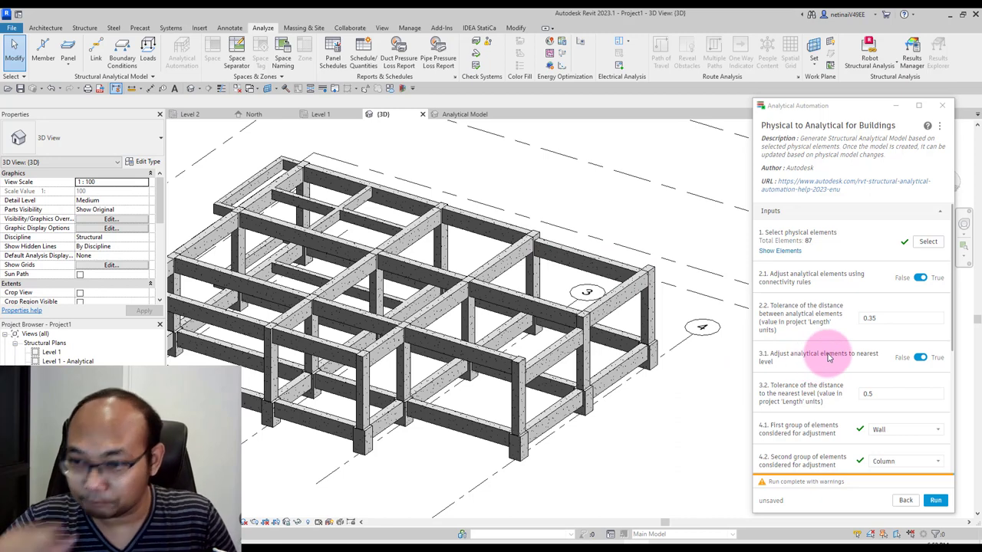
Zoom and orbit the view around the corner beam of the frame.
scroll(829, 360, "down", 1)
scroll(827, 364, "down", 1)
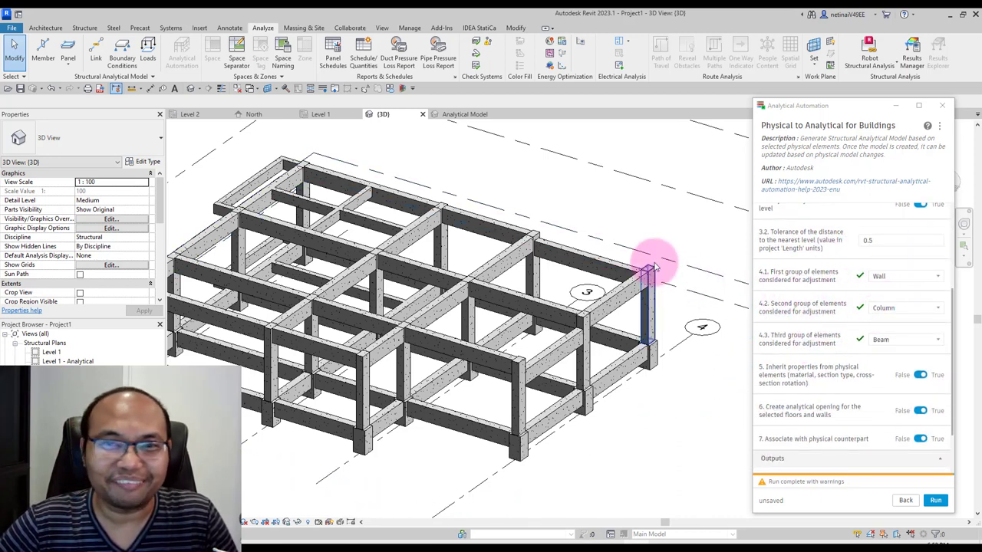
scroll(865, 258, "up", 1)
scroll(859, 265, "up", 1)
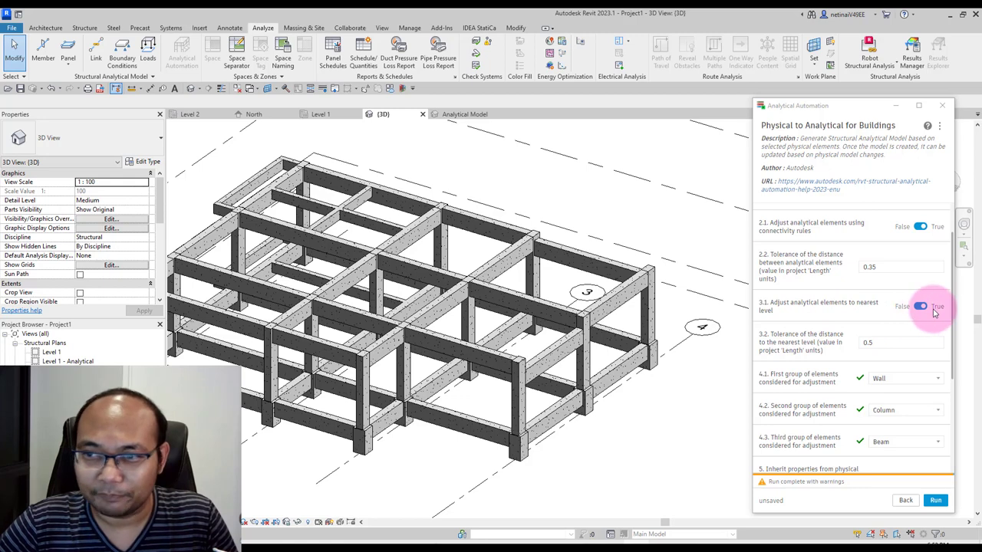
scroll(644, 257, "up", 2)
scroll(643, 254, "up", 2)
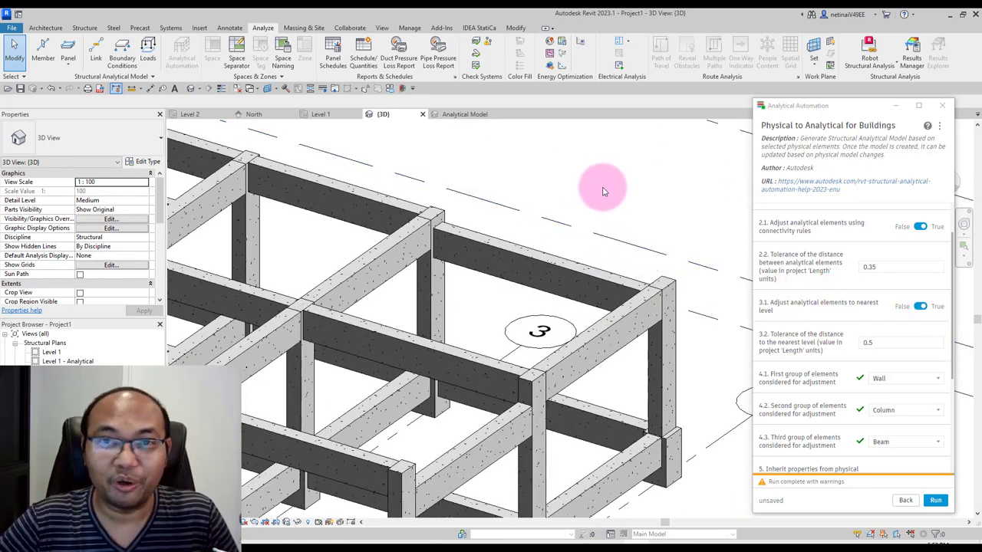
scroll(602, 192, "down", 2)
scroll(588, 197, "down", 2)
scroll(624, 258, "down", 1)
scroll(653, 256, "down", 1)
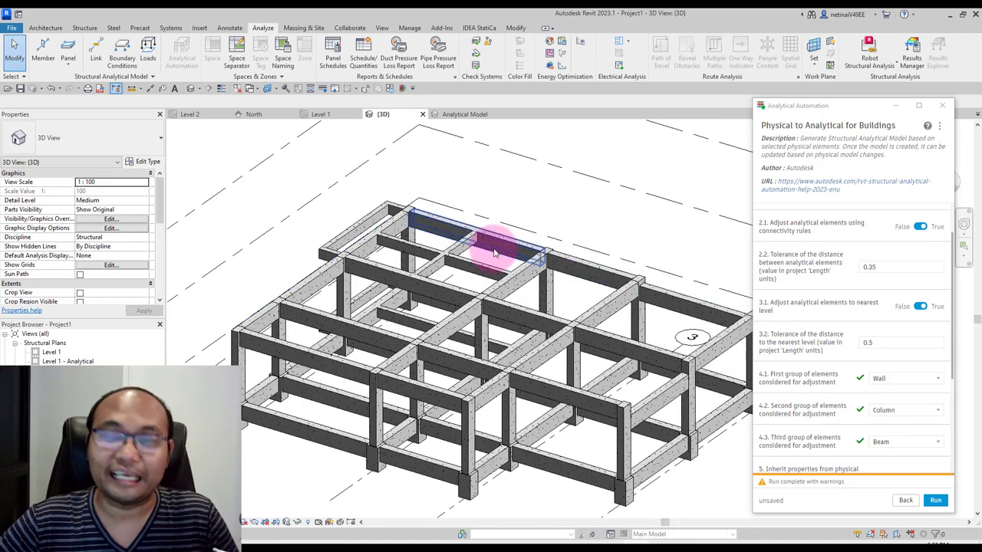
scroll(259, 320, "up", 2)
scroll(259, 320, "up", 2)
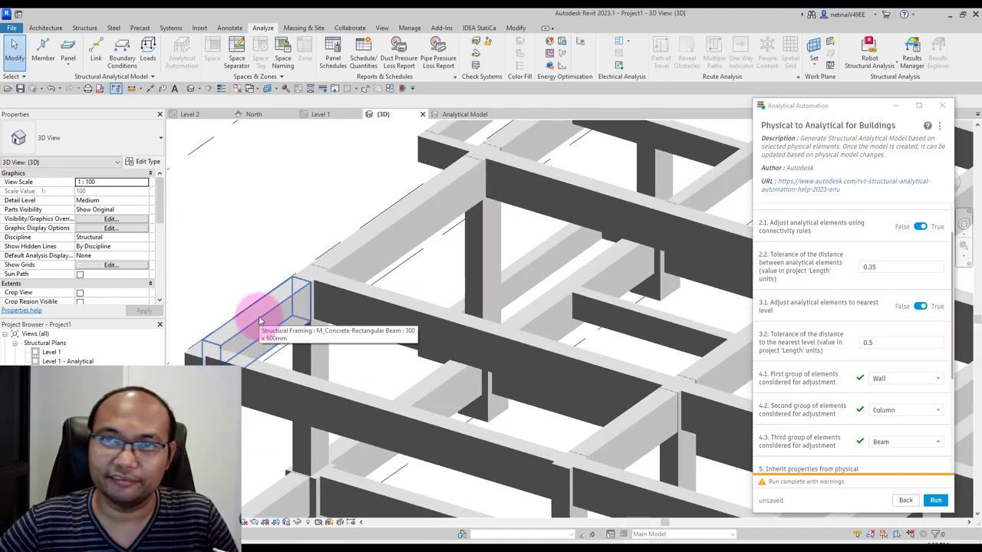
scroll(351, 307, "down", 2)
mouse_move(350, 307)
middle_mouse_down("shift")
mouse_move(416, 329)
mouse_move(415, 340)
middle_mouse_up("shift")
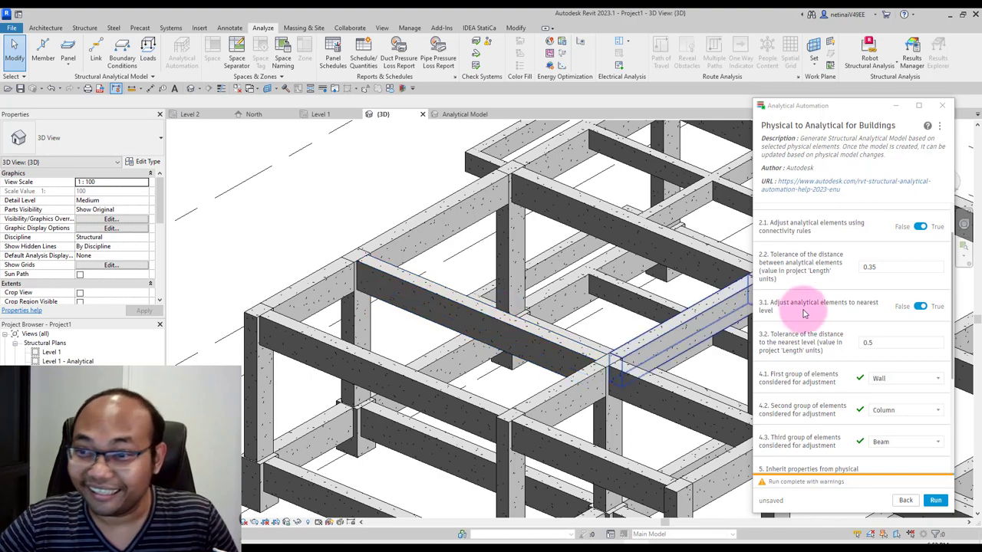
Select the left end beam to review its properties, then deselect it.
scroll(333, 297, "up", 3)
left_click(334, 303)
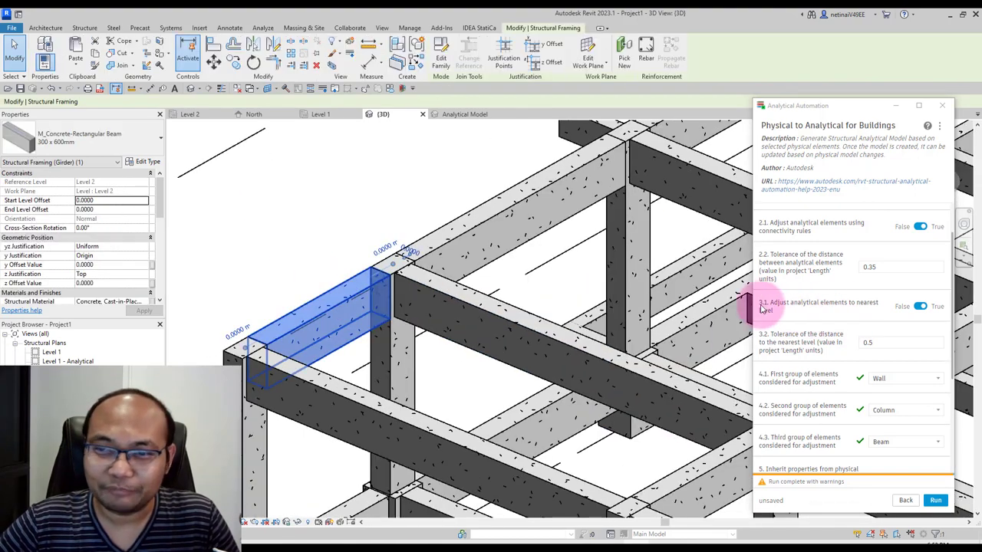
scroll(334, 321, "up", 2)
scroll(334, 321, "down", 1)
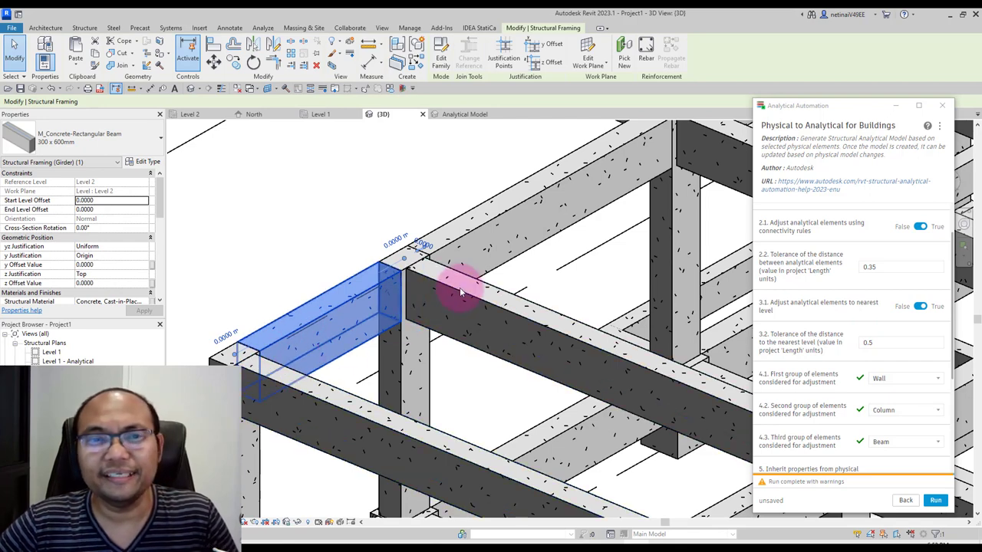
scroll(322, 274, "down", 2)
scroll(307, 257, "down", 2)
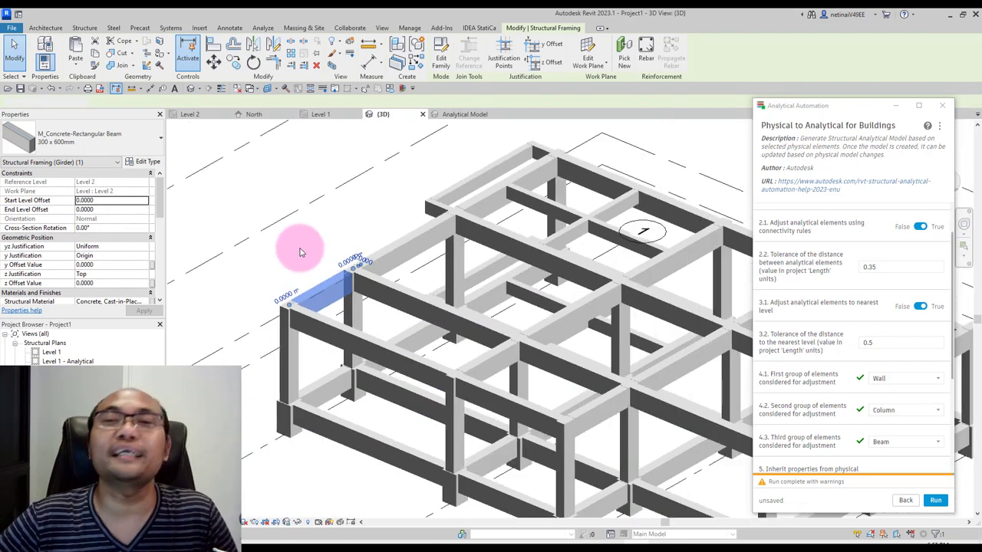
left_click(314, 261)
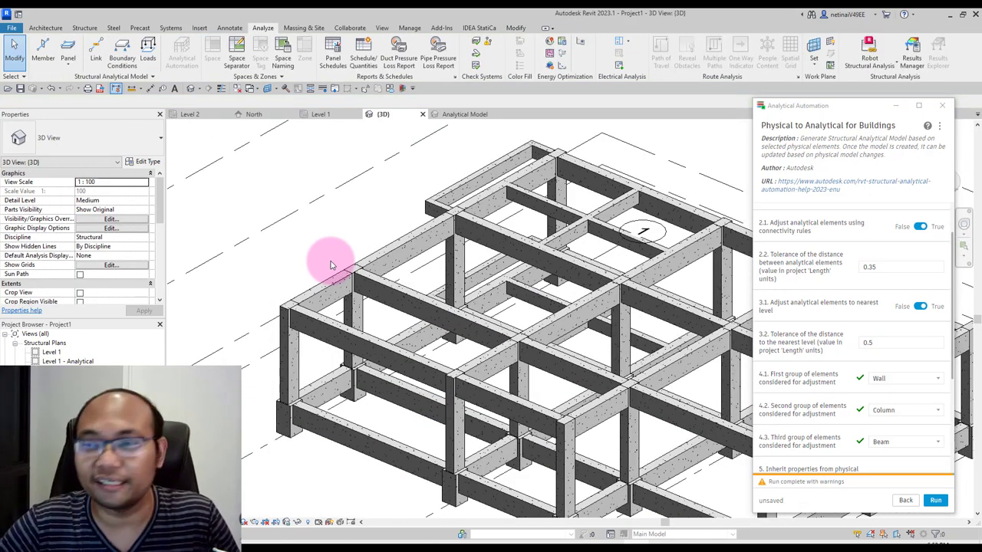
Review the 3.2 level tolerance value in the automation settings.
mouse_move(332, 265)
middle_mouse_down("shift")
mouse_move(460, 285)
mouse_move(406, 274)
middle_mouse_up("shift")
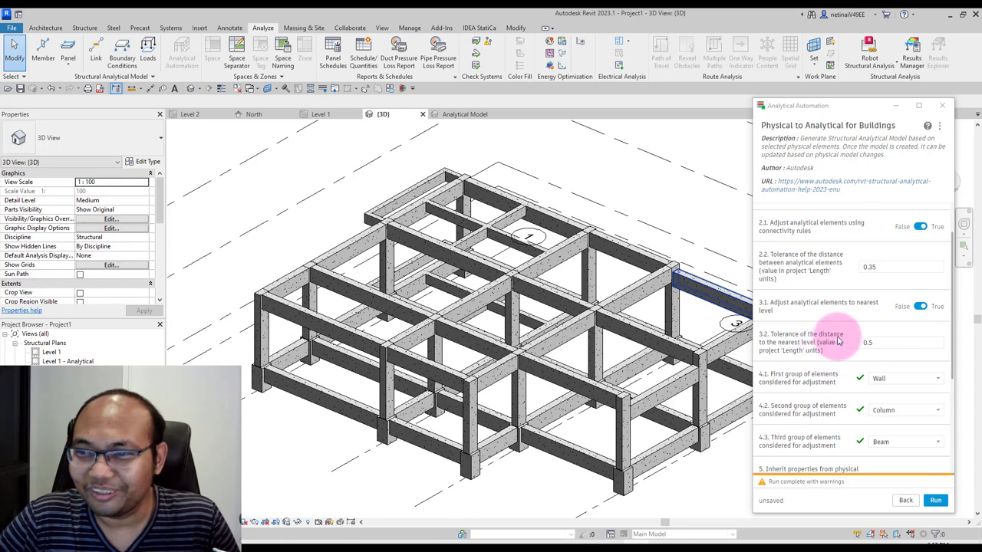
left_click(882, 342)
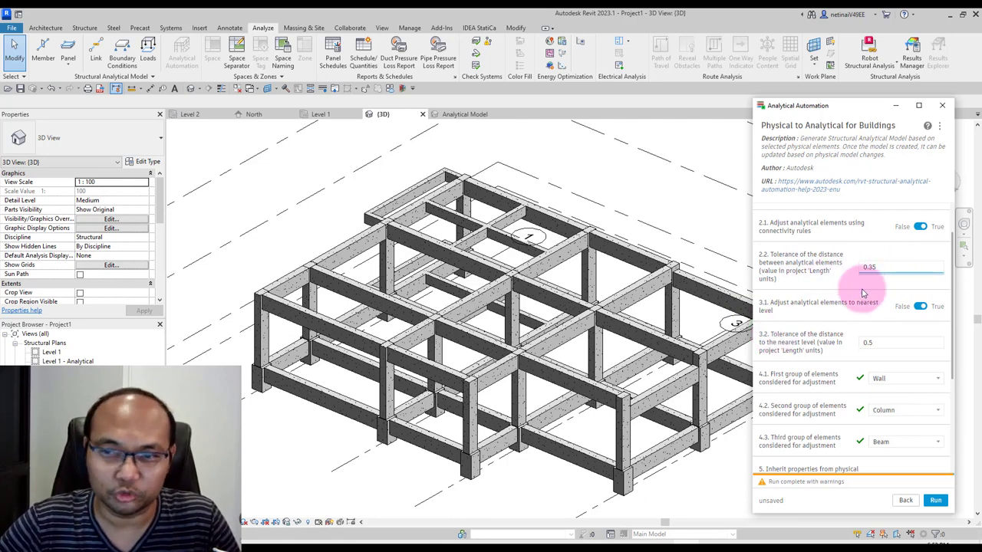
scroll(837, 322, "down", 1)
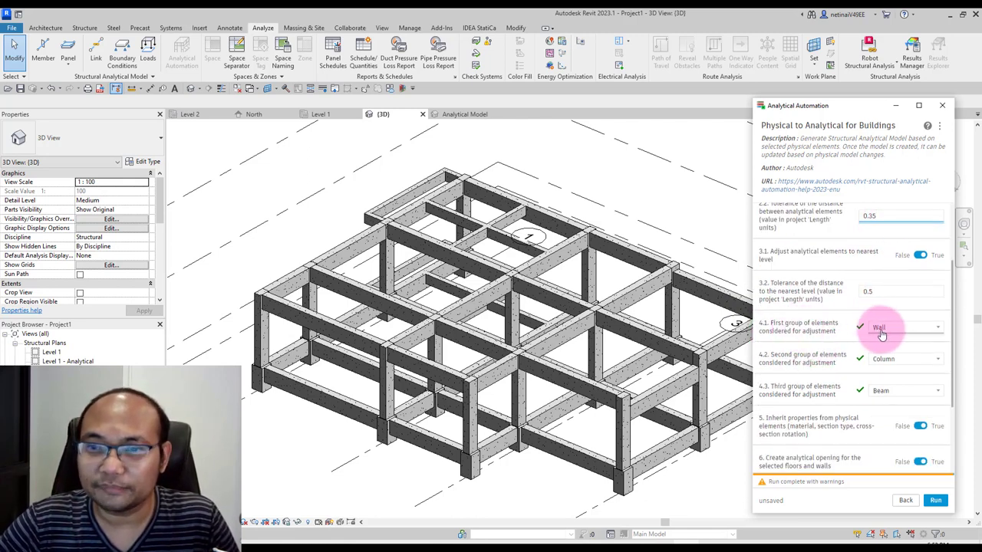
scroll(760, 283, "up", 2)
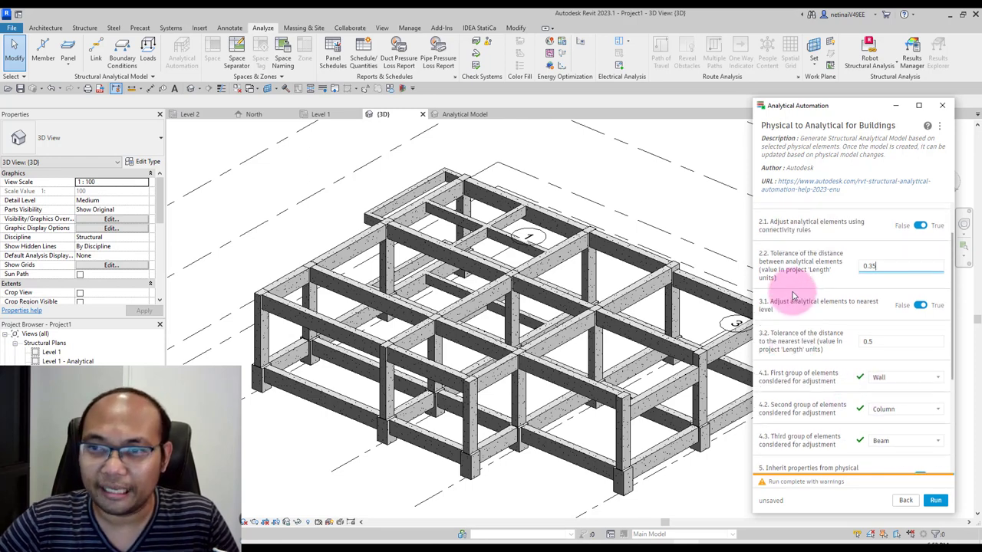
scroll(889, 338, "down", 2)
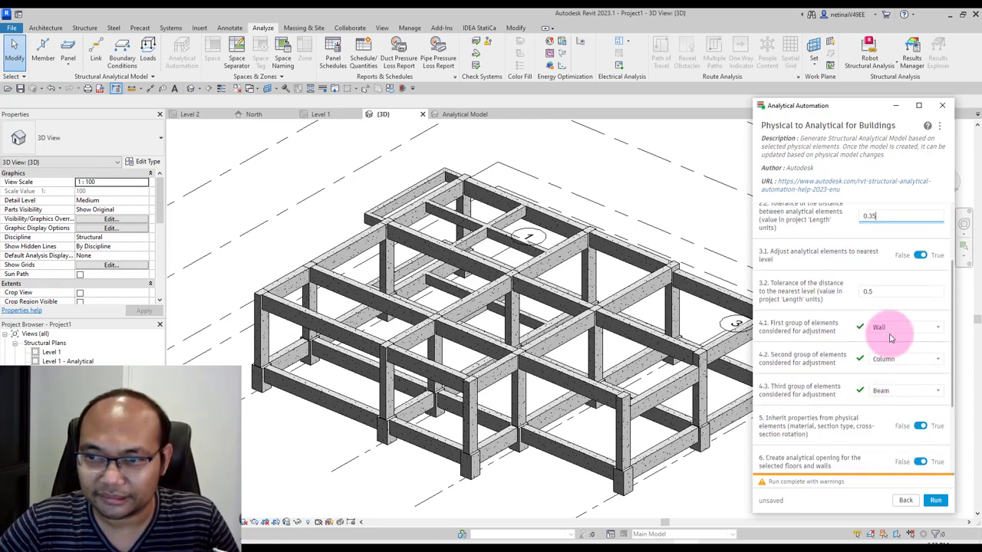
Set the 4.2 second element group to Column.
left_click(901, 364)
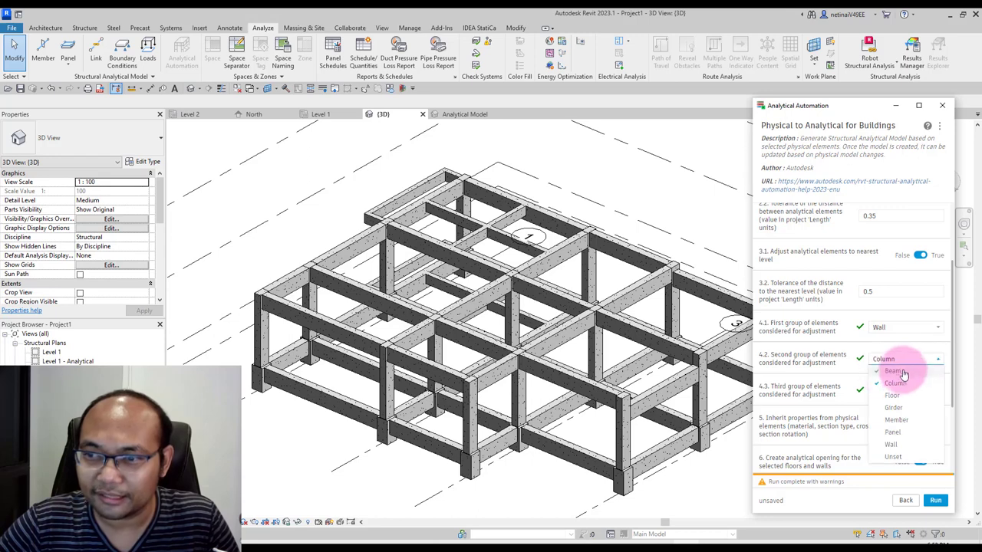
left_click(899, 357)
left_click(913, 361)
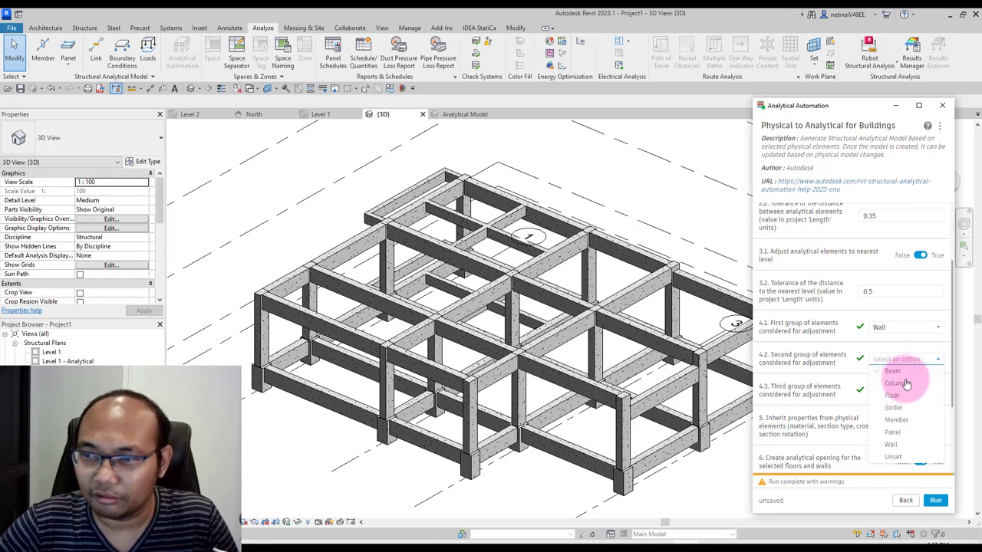
scroll(890, 345, "down", 1)
scroll(921, 341, "down", 1)
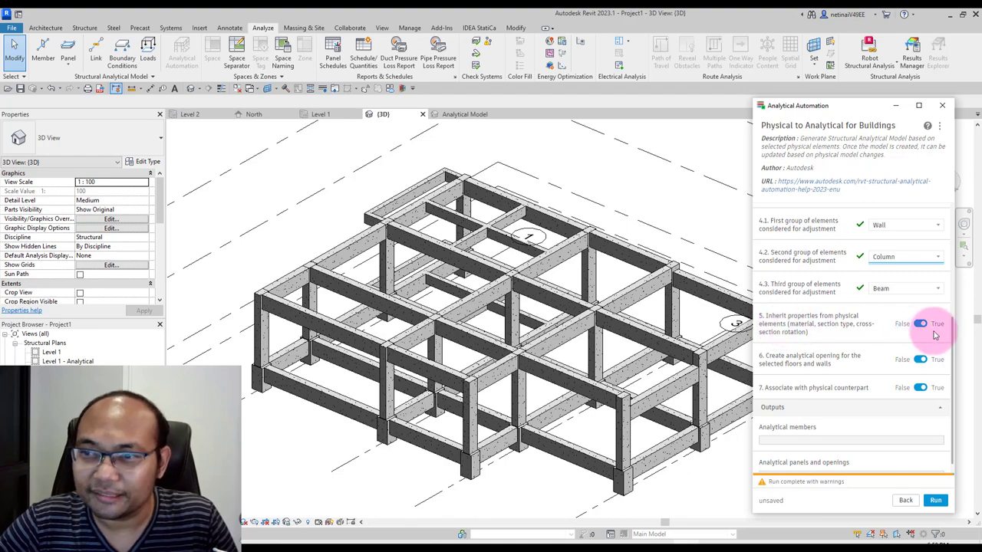
scroll(211, 318, "up", 3)
scroll(215, 322, "up", 2)
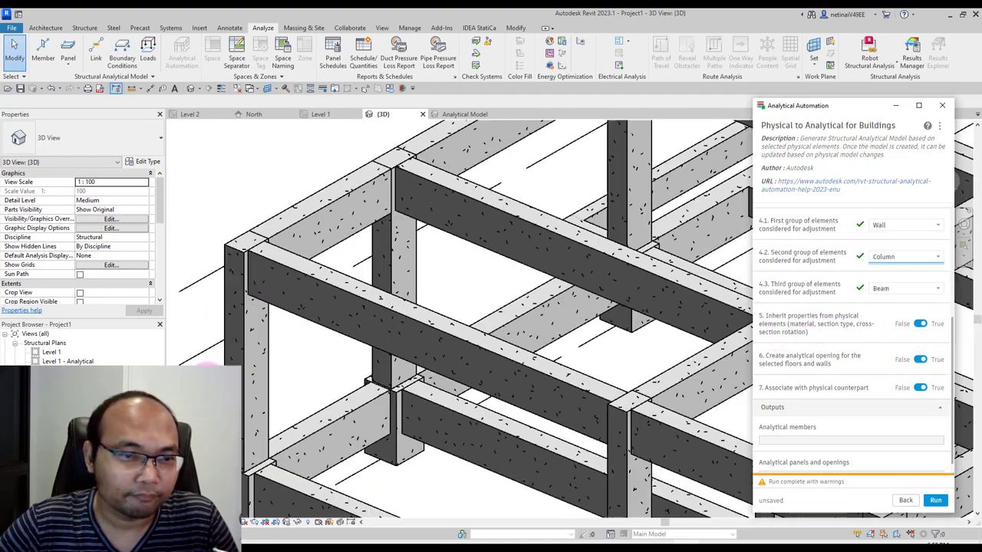
Inspect the properties of a column and the front beam, then clear the selection.
left_click(244, 361)
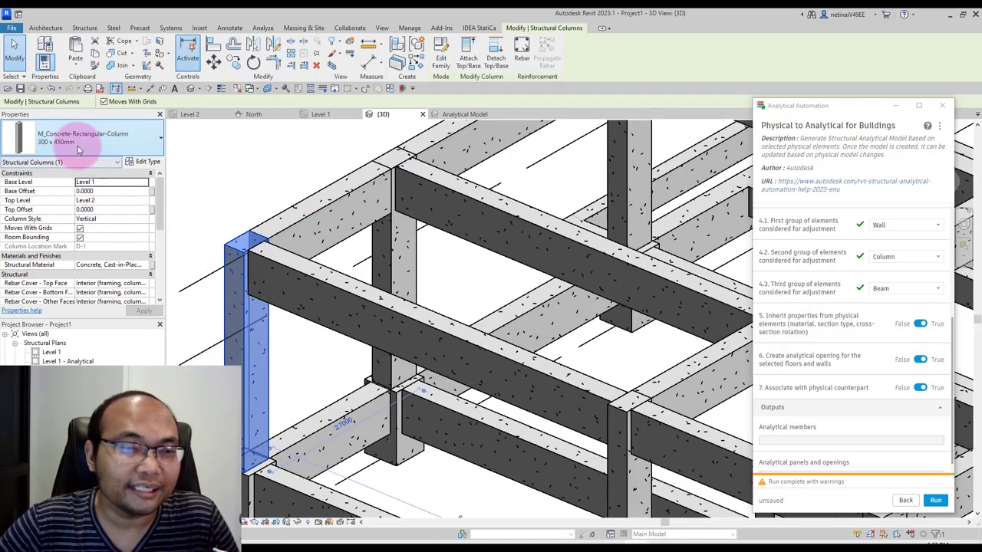
left_click(335, 292)
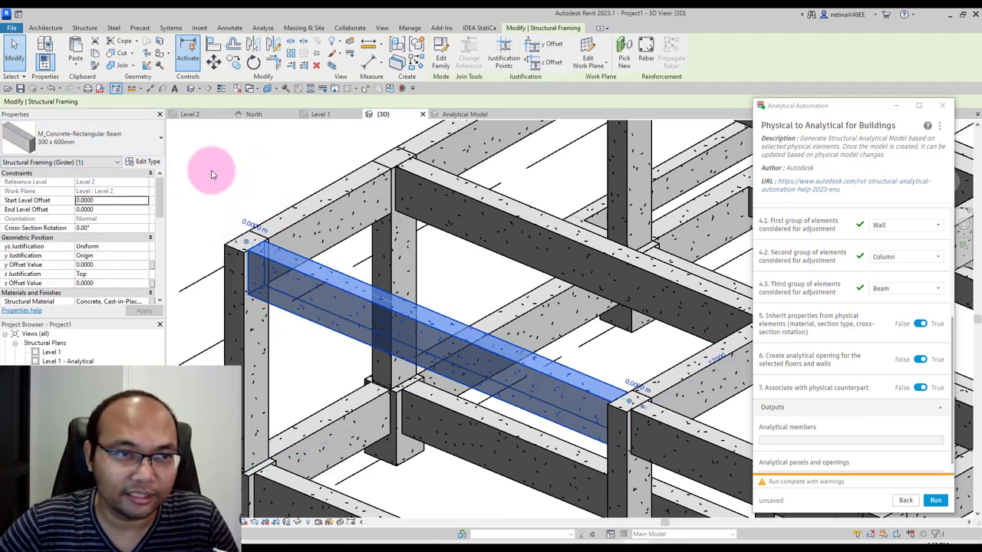
left_click(280, 169)
scroll(460, 238, "down", 2)
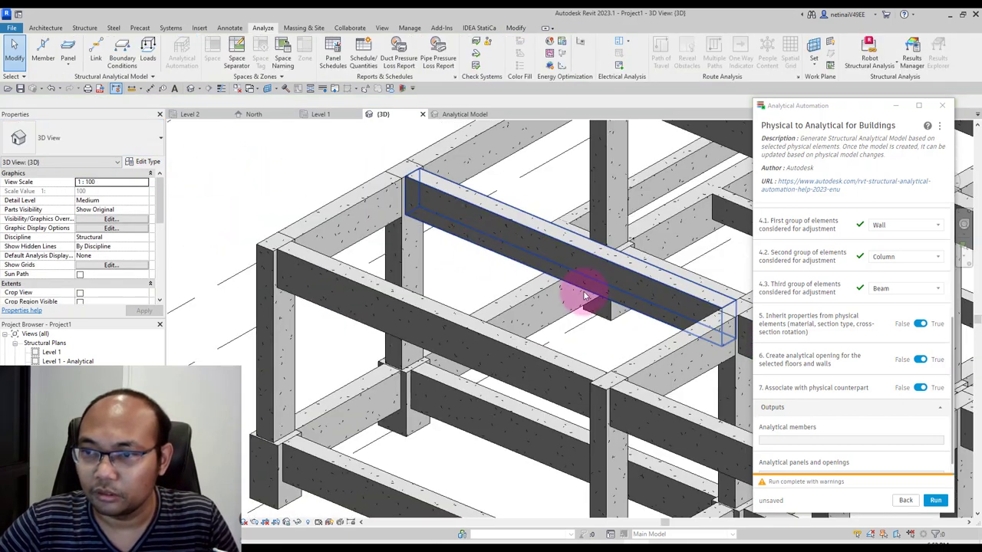
scroll(572, 303, "down", 2)
scroll(569, 306, "down", 3)
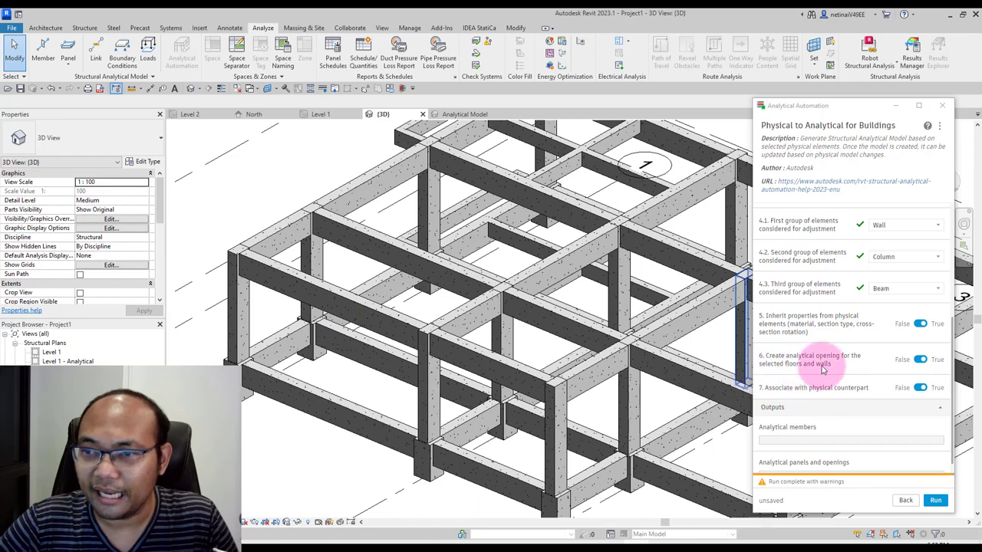
scroll(417, 285, "down", 3)
scroll(346, 215, "down", 3)
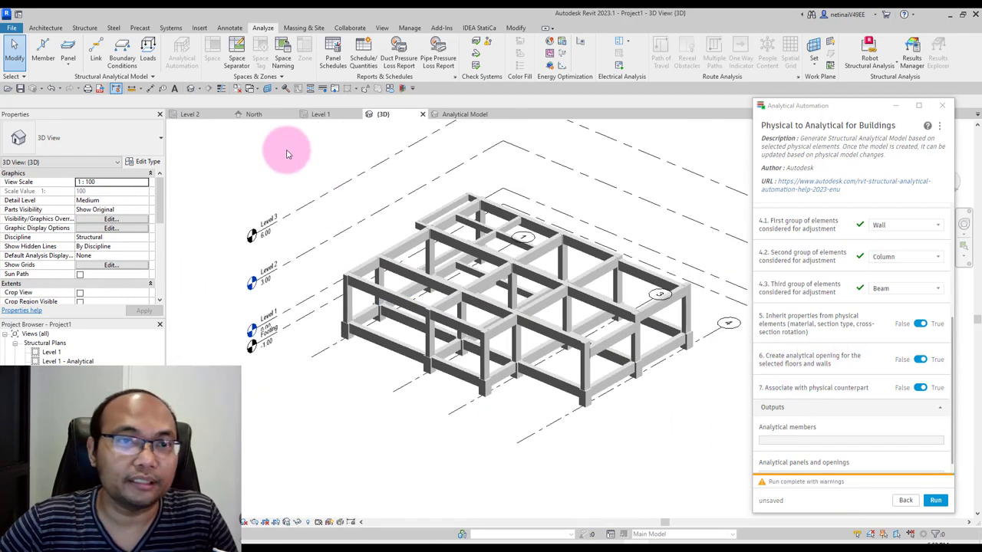
On the Level 1 plan, sketch and finish a rectangular floor between four columns.
left_click(330, 117)
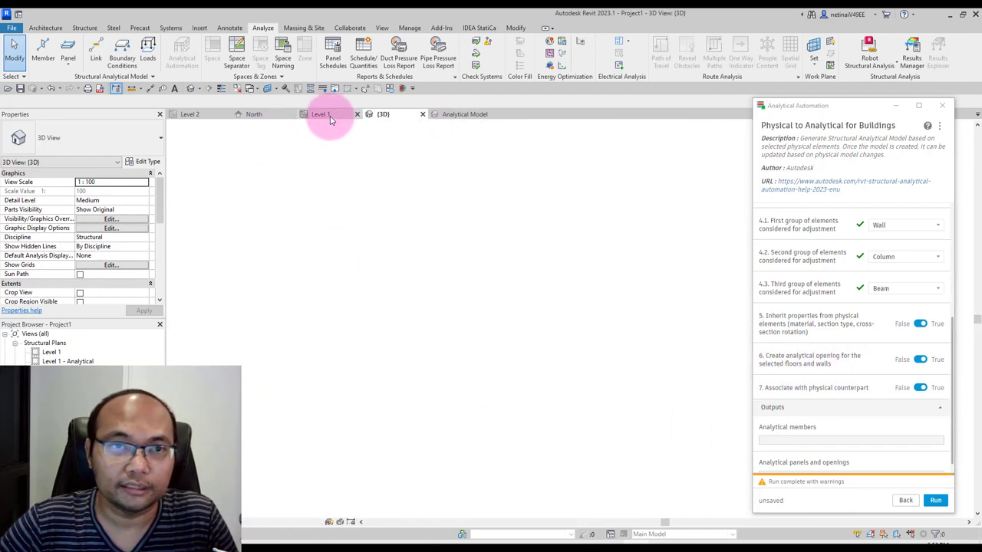
left_click(85, 28)
left_click(110, 50)
scroll(537, 269, "up", 2)
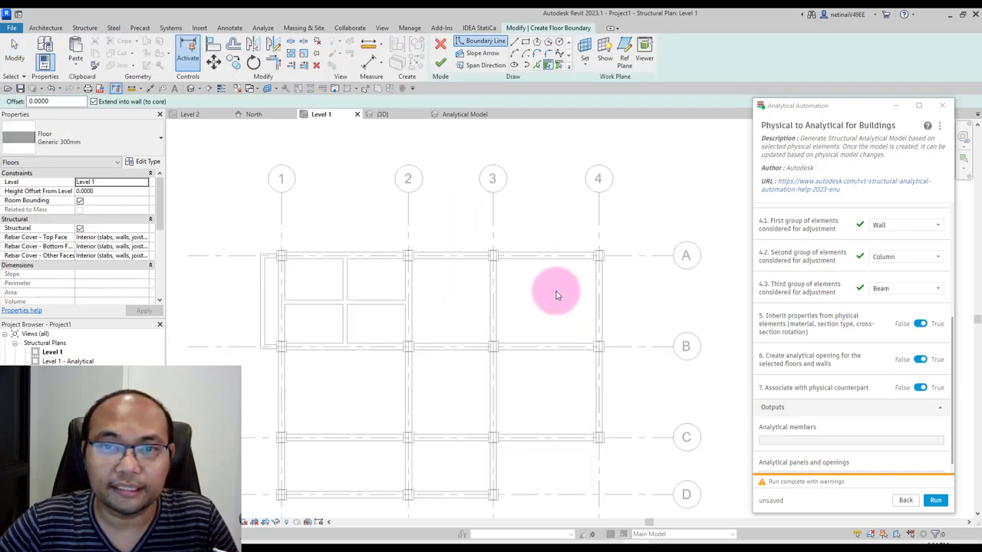
scroll(556, 292, "up", 2)
left_click(524, 46)
scroll(456, 234, "up", 2)
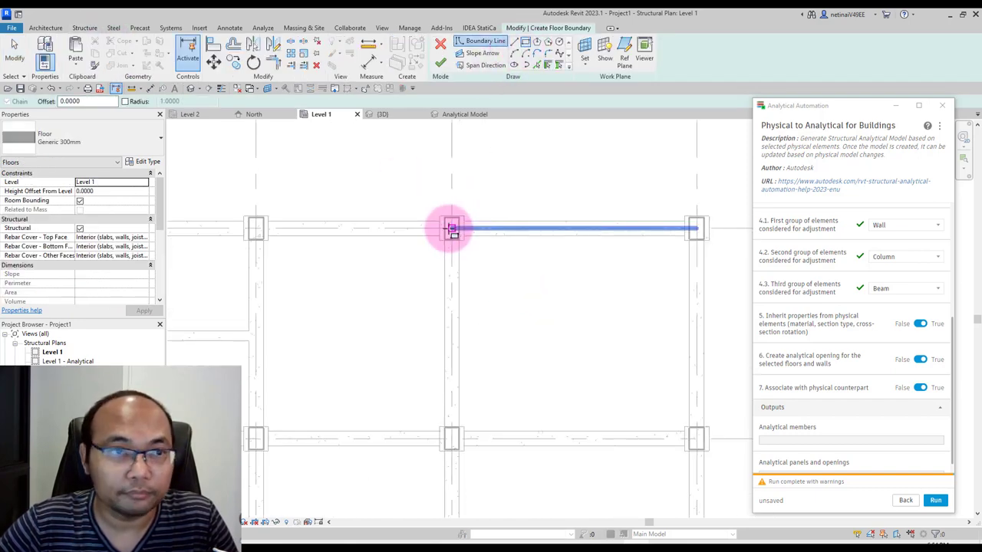
left_click(697, 438)
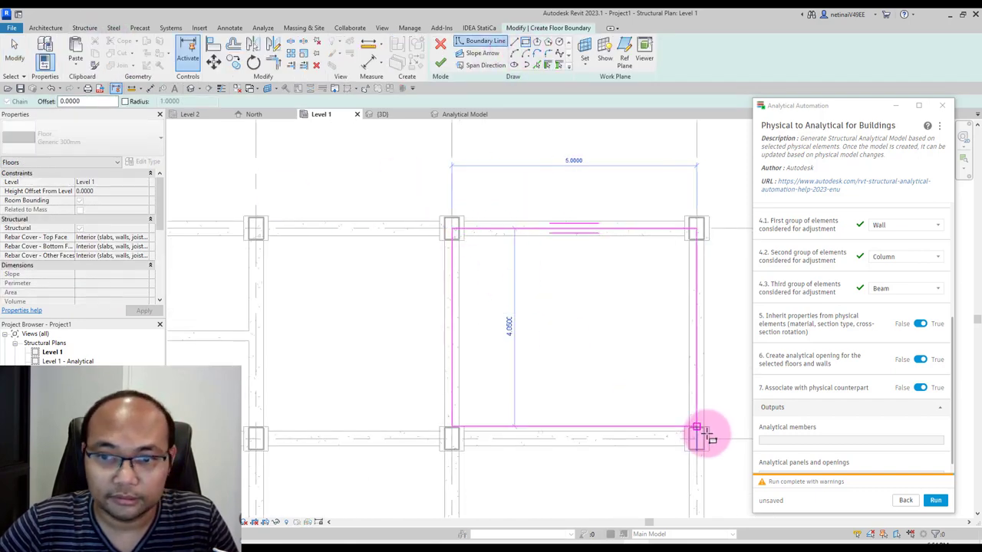
left_click(440, 64)
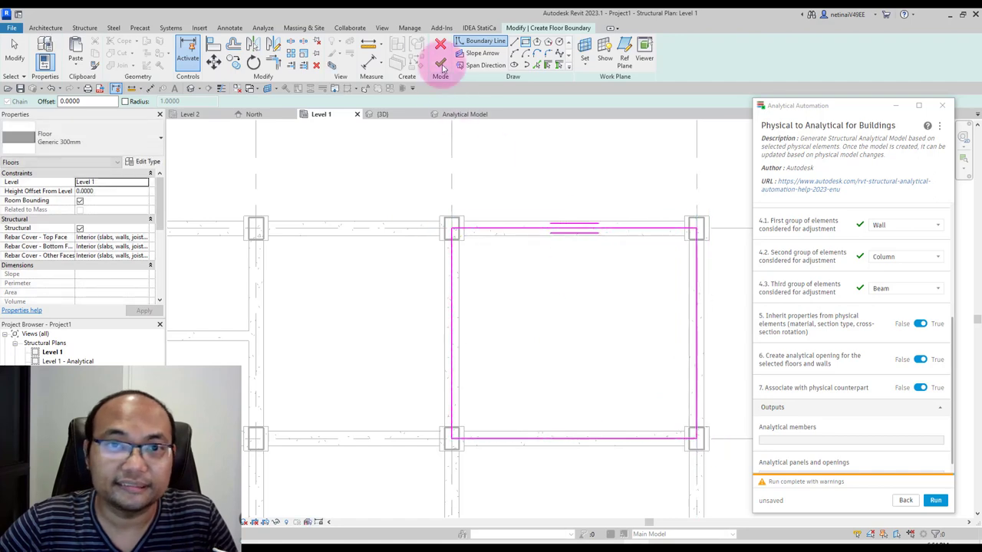
Start a line-sketched floor outline from row A, down gridline 2 and along the bottom row.
scroll(542, 181, "down", 2)
double_click(543, 180)
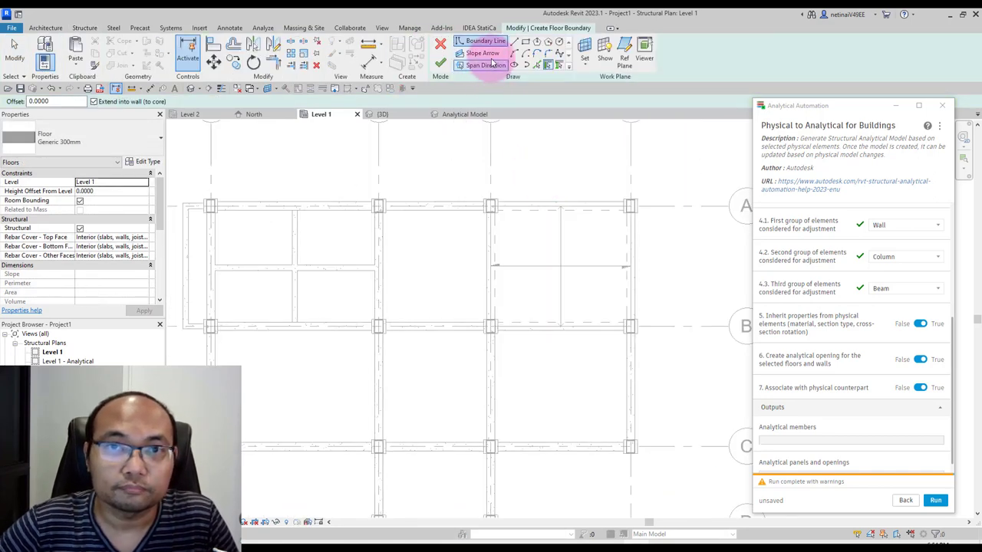
left_click(513, 41)
scroll(467, 203, "up", 2)
left_click(503, 207)
left_click(333, 208)
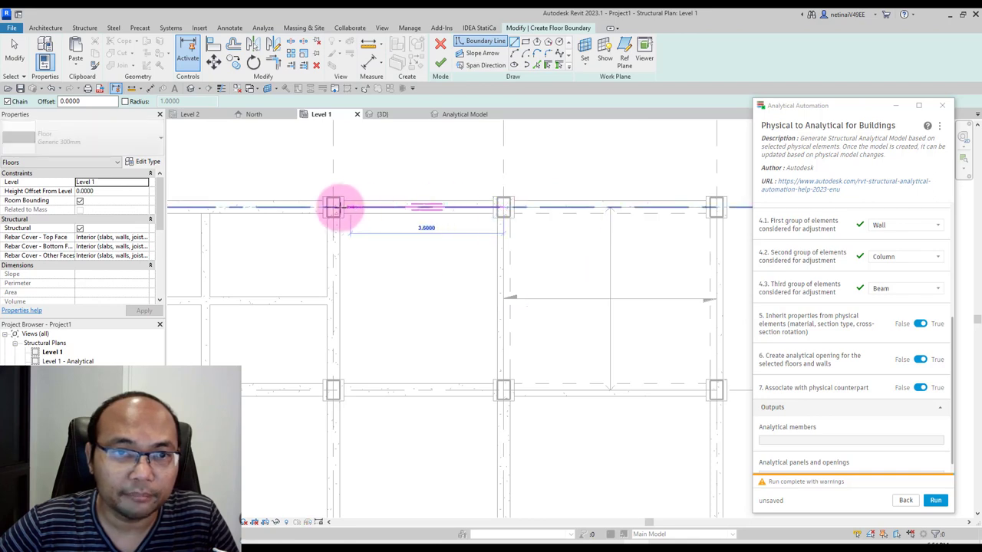
scroll(329, 202, "down", 2)
left_click(346, 434)
scroll(346, 434, "up", 1)
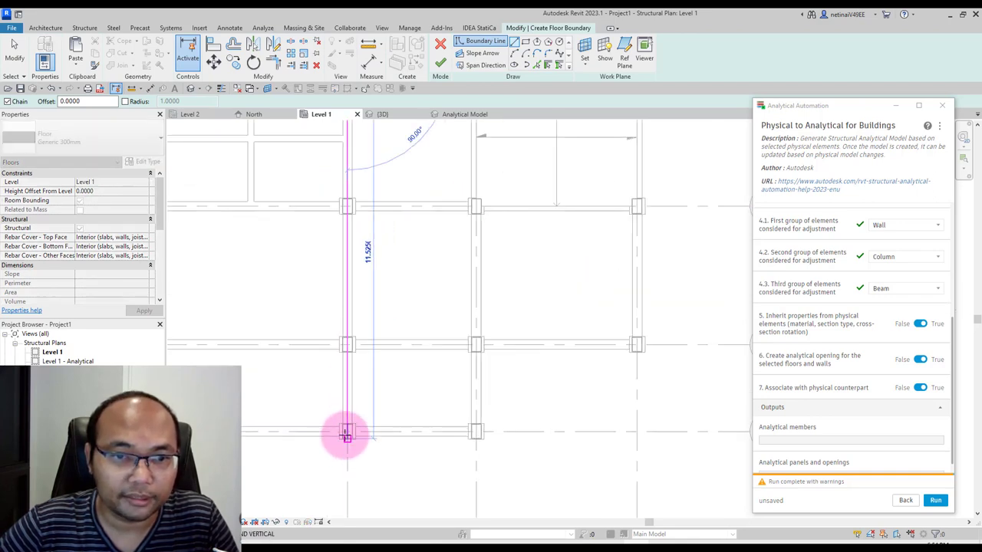
left_click(475, 432)
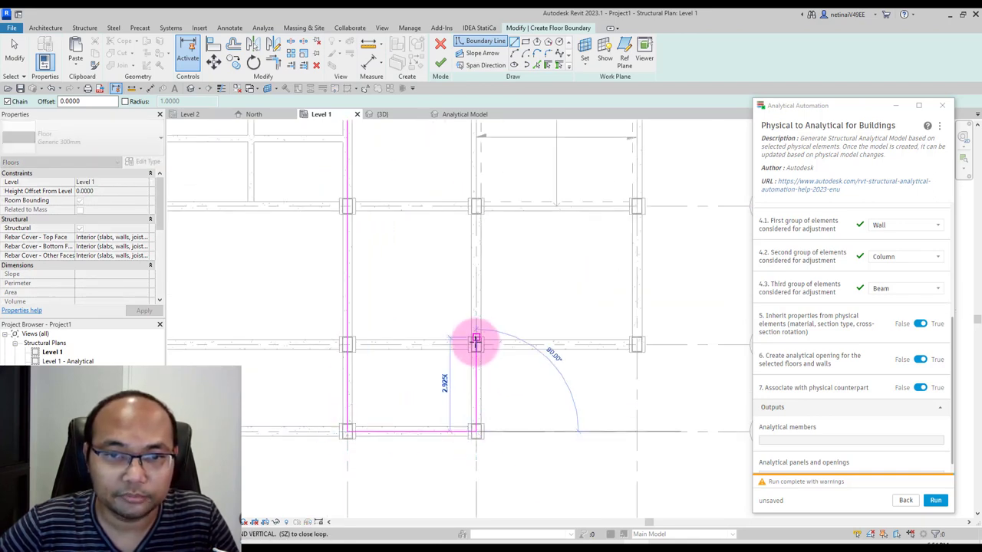
Run the outline up gridline 3 and around the upper bay, closing and finishing the floor.
left_click(476, 342)
left_click(633, 346)
left_click(636, 345)
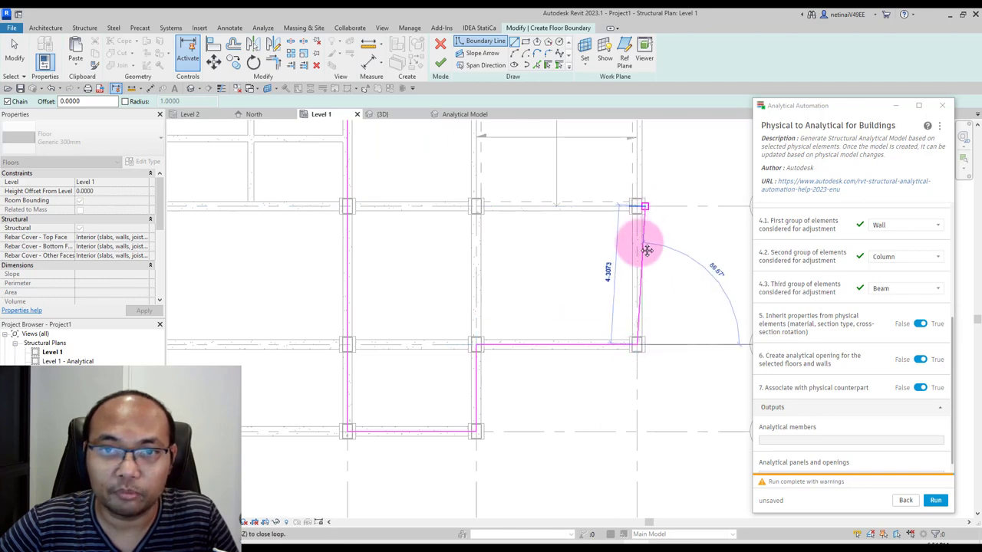
middle_click_drag(640, 216, 630, 302)
left_click(627, 294)
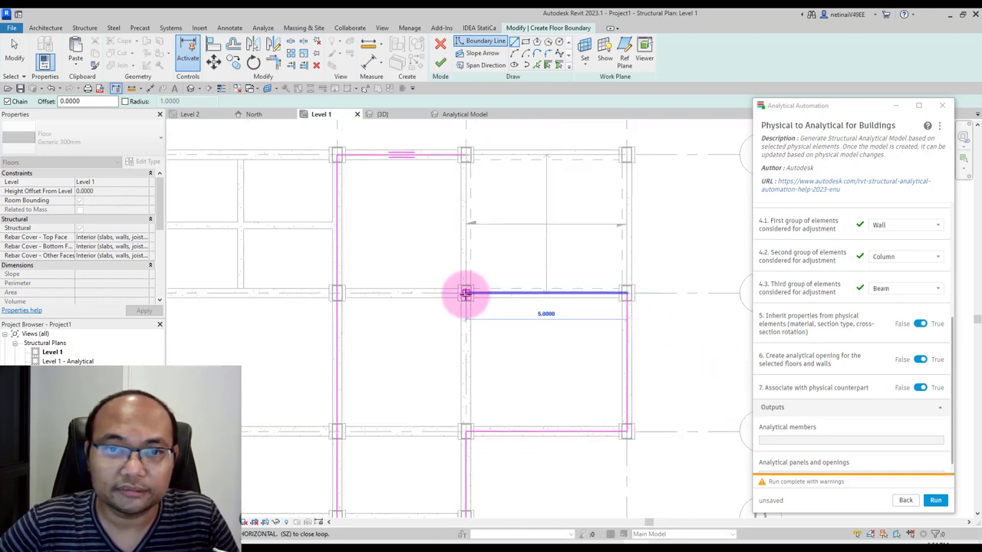
left_click(466, 293)
left_click(466, 156)
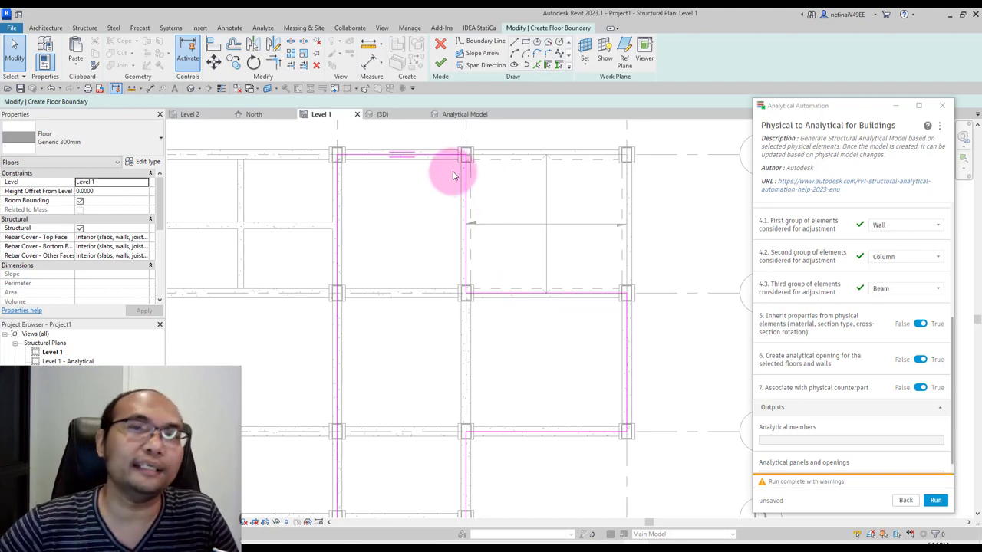
left_click(440, 65)
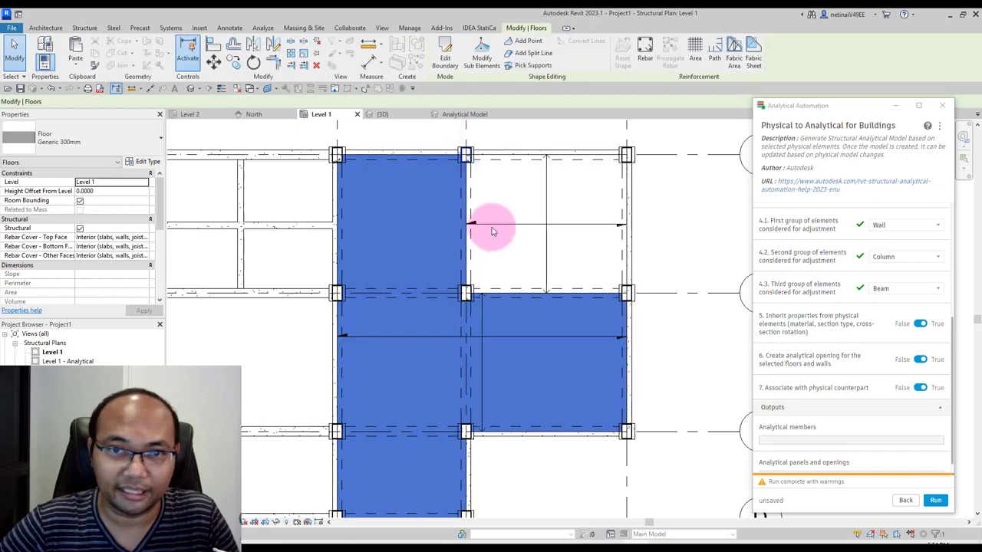
Reselect the new Generic 300mm floor covering 66.700 m².
left_click(494, 231)
scroll(408, 164, "down", 2)
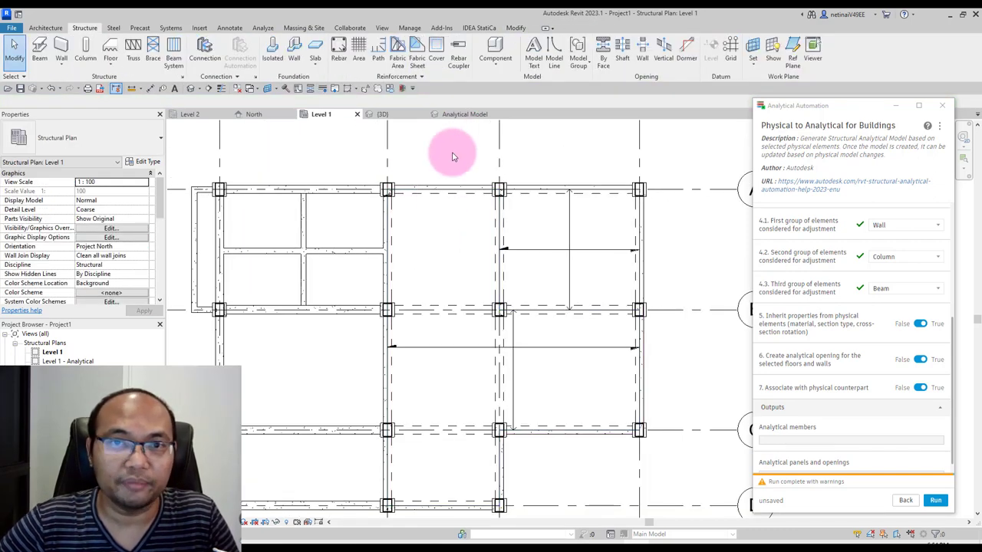
left_click(447, 222)
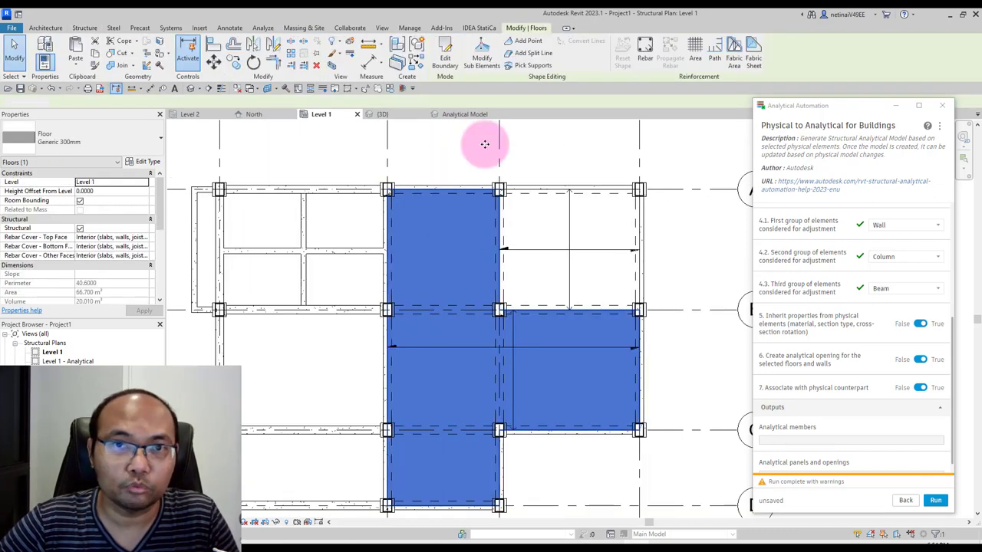
Add a circular opening and a rectangular opening below it to the floor.
left_click(461, 55)
scroll(437, 263, "up", 2)
left_click(446, 240)
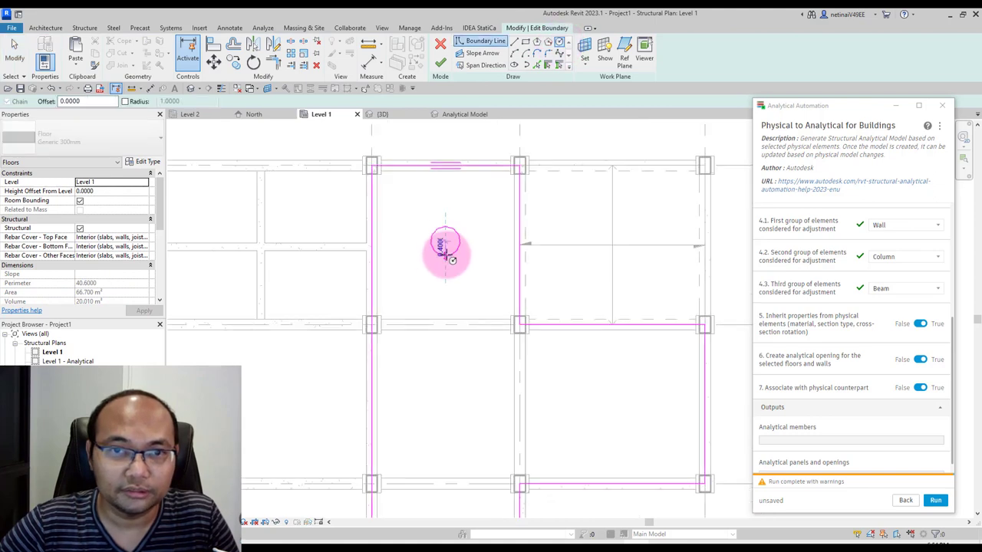
left_click(446, 264)
left_click(528, 44)
left_click(424, 390)
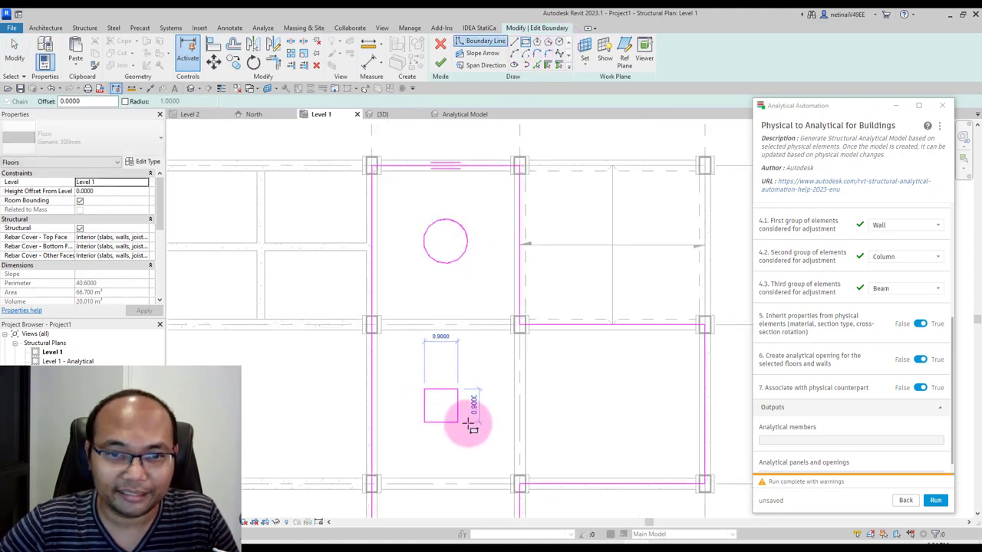
left_click(477, 415)
left_click(440, 63)
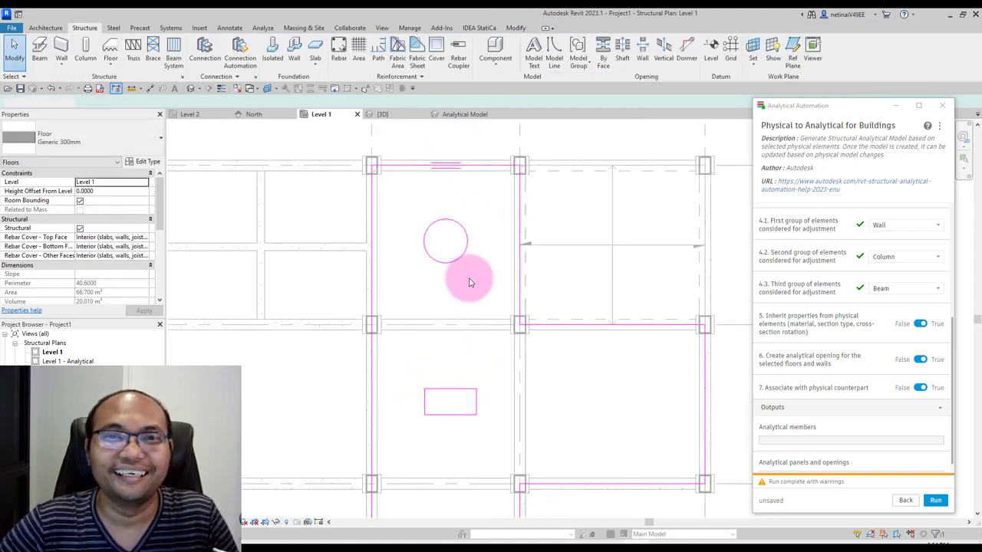
Rerun Physical to Analytical for Buildings from the 3D view.
scroll(466, 279, "down", 3)
left_click(401, 201)
left_click(382, 114)
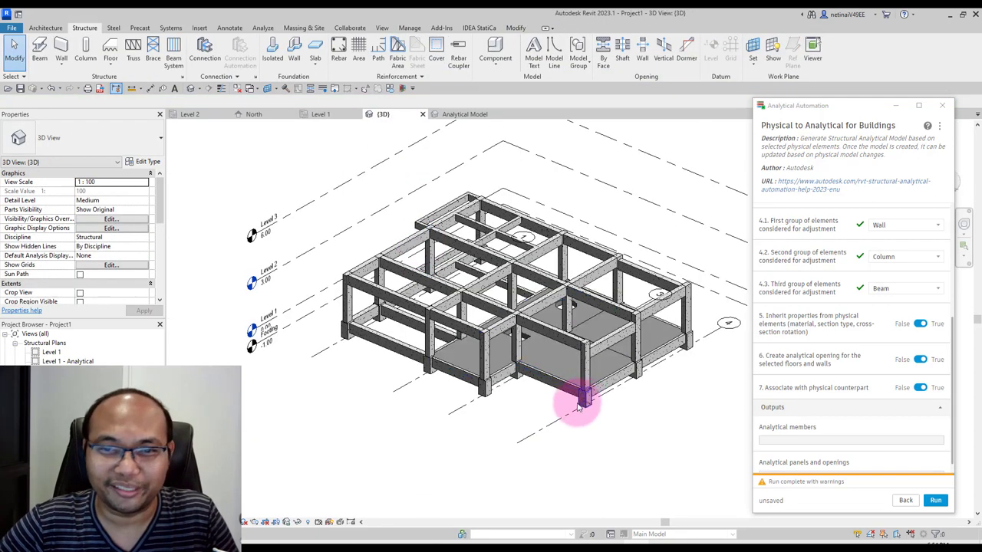
middle_click_drag(574, 399, 487, 445, "shift")
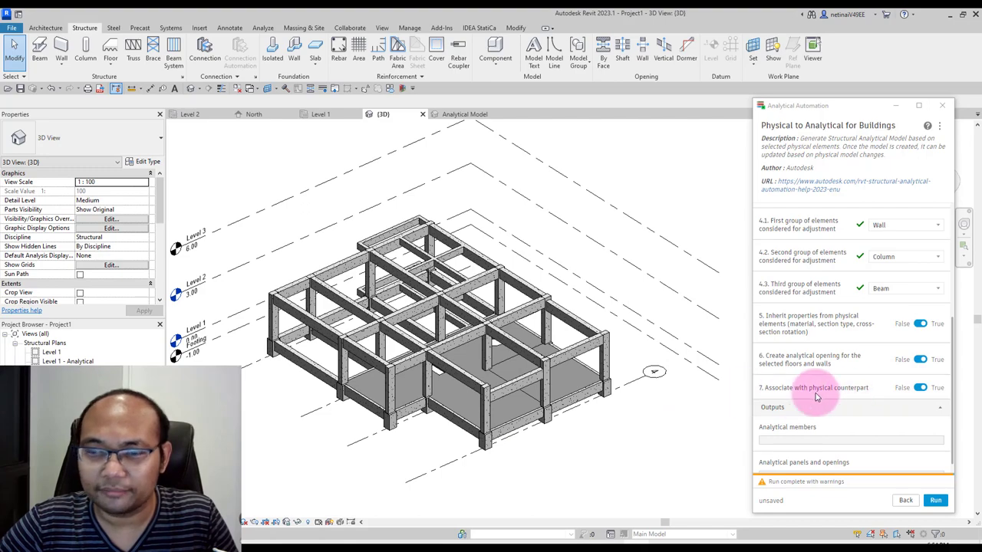
scroll(343, 398, "up", 5)
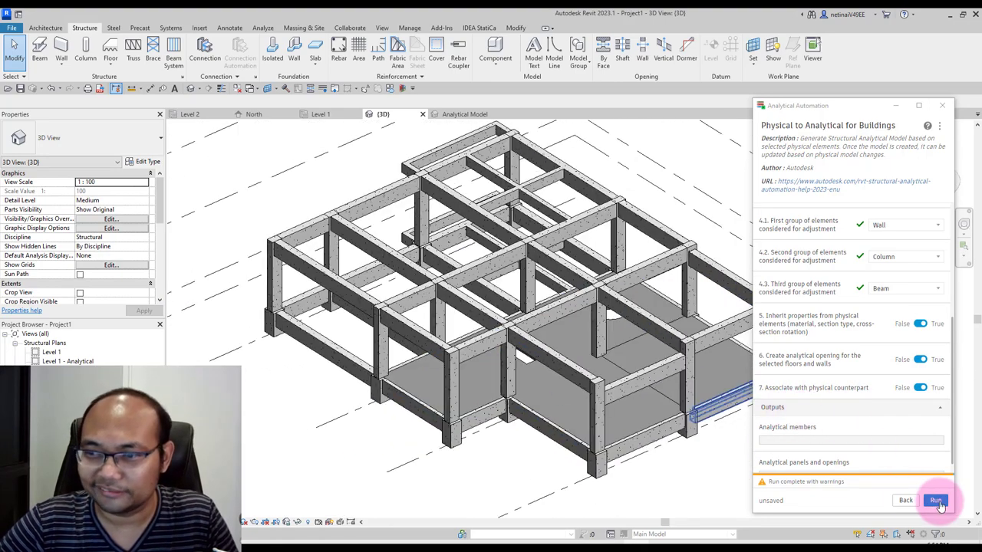
left_click(936, 500)
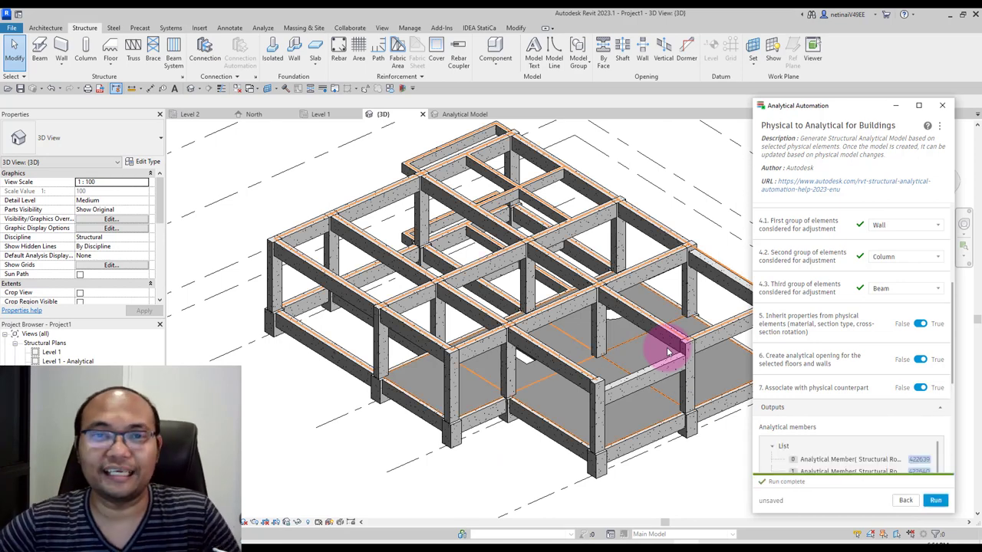
Switch to the Analytical Model view and zoom over the orange analytical wireframe.
scroll(409, 312, "down", 3)
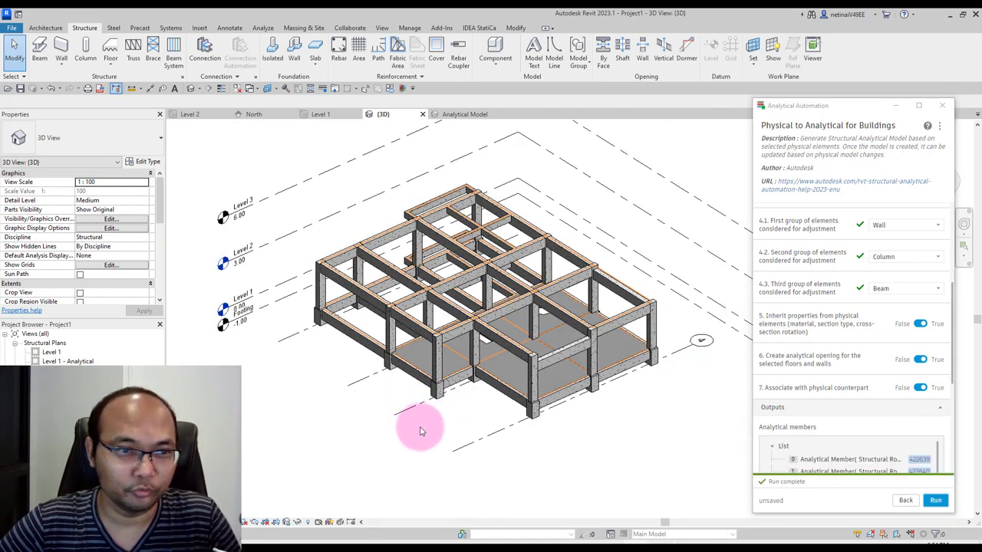
key("ctrl+Tab")
scroll(519, 329, "down", 2)
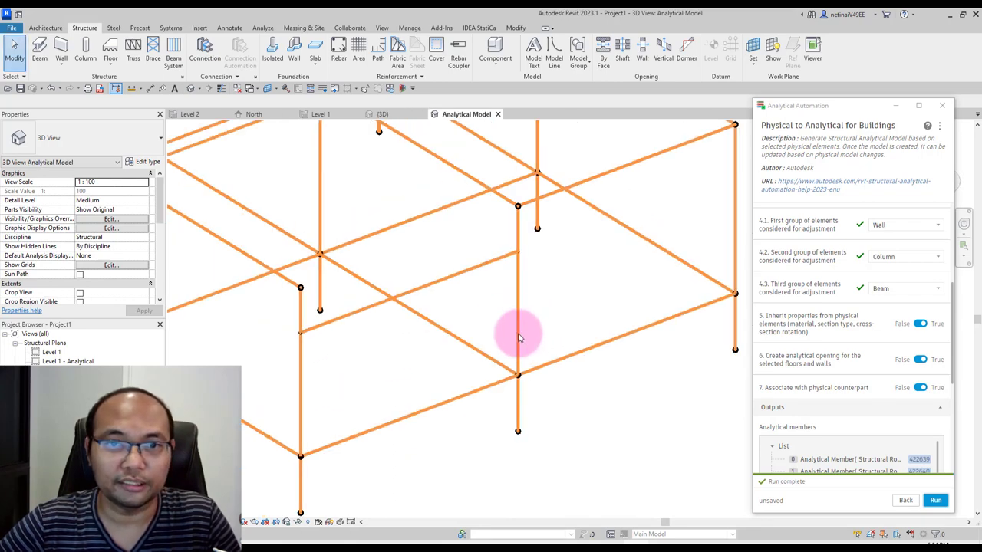
scroll(526, 422, "down", 2)
scroll(518, 428, "down", 1)
scroll(519, 428, "down", 1)
scroll(515, 417, "up", 2)
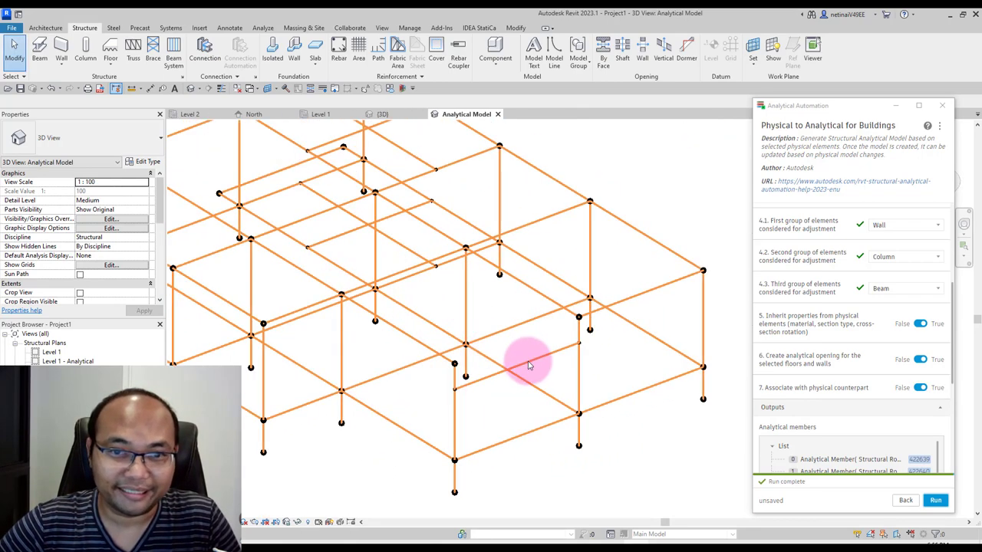
scroll(530, 358, "up", 2)
scroll(438, 394, "up", 3)
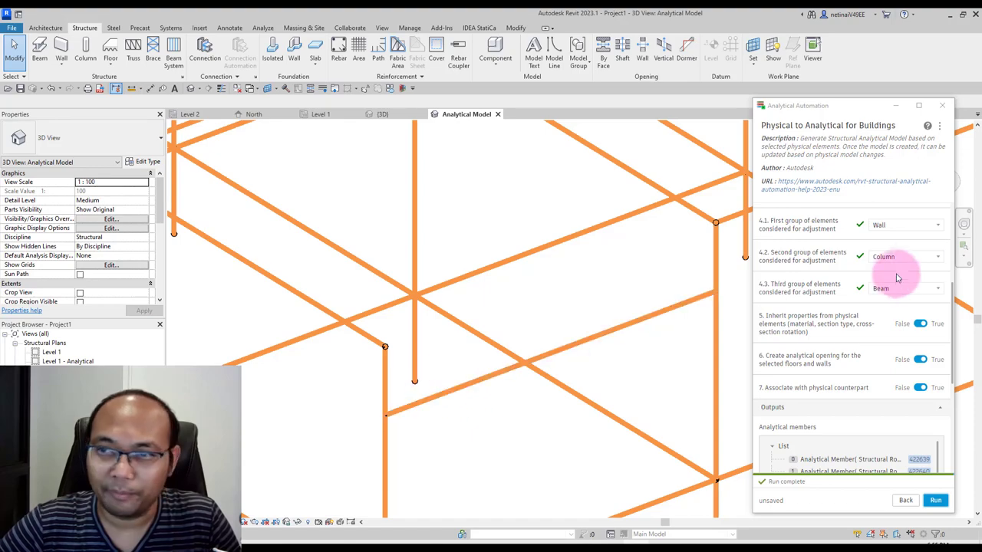
scroll(866, 292, "up", 3)
scroll(439, 374, "down", 3)
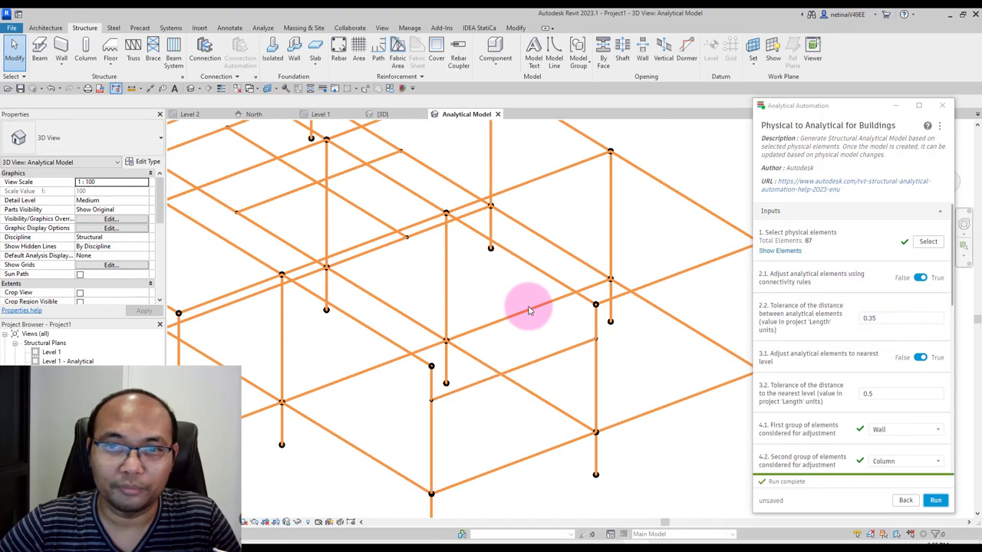
scroll(526, 307, "down", 3)
scroll(460, 332, "down", 2)
Compare with the physical {3D} view, then return to the Analytical Model view and orbit it.
left_click(399, 114)
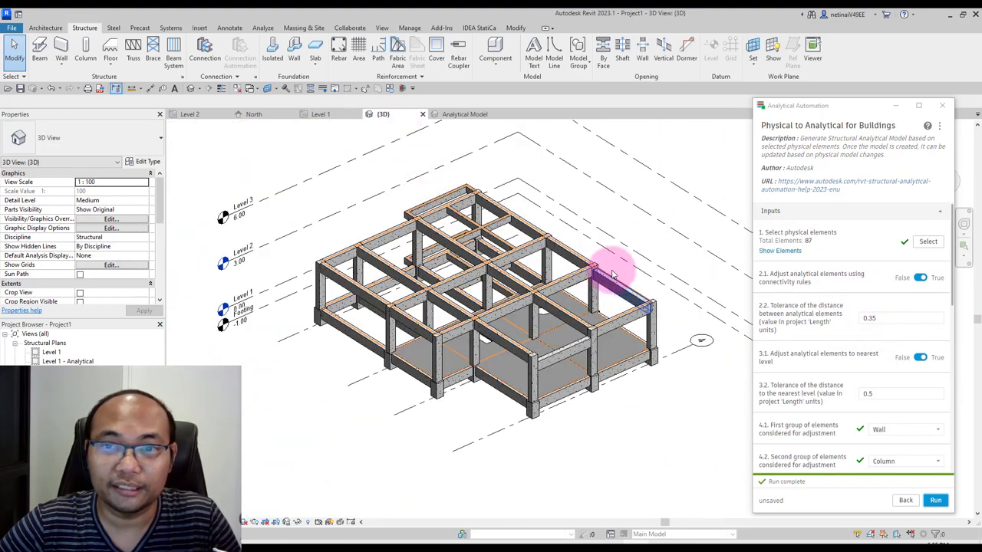
scroll(620, 273, "up", 3)
scroll(620, 282, "up", 3)
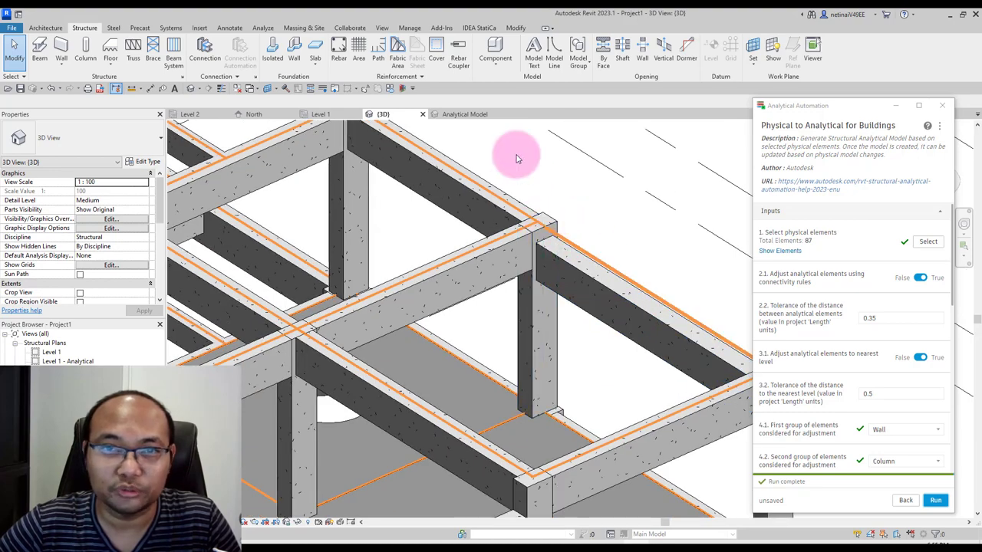
left_click(463, 114)
scroll(568, 278, "down", 2)
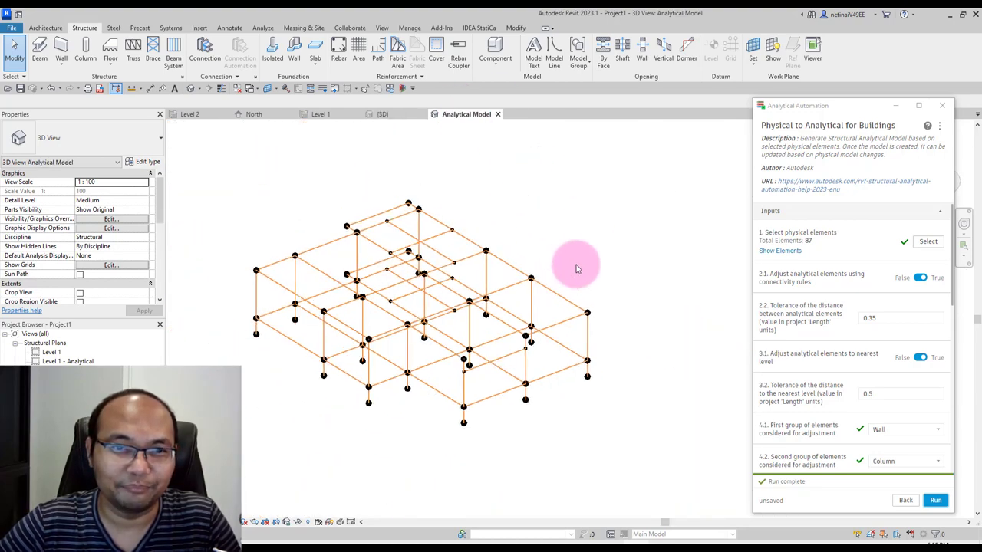
mouse_move(584, 271)
middle_mouse_down("shift")
mouse_move(609, 241)
mouse_move(595, 246)
middle_mouse_up("shift")
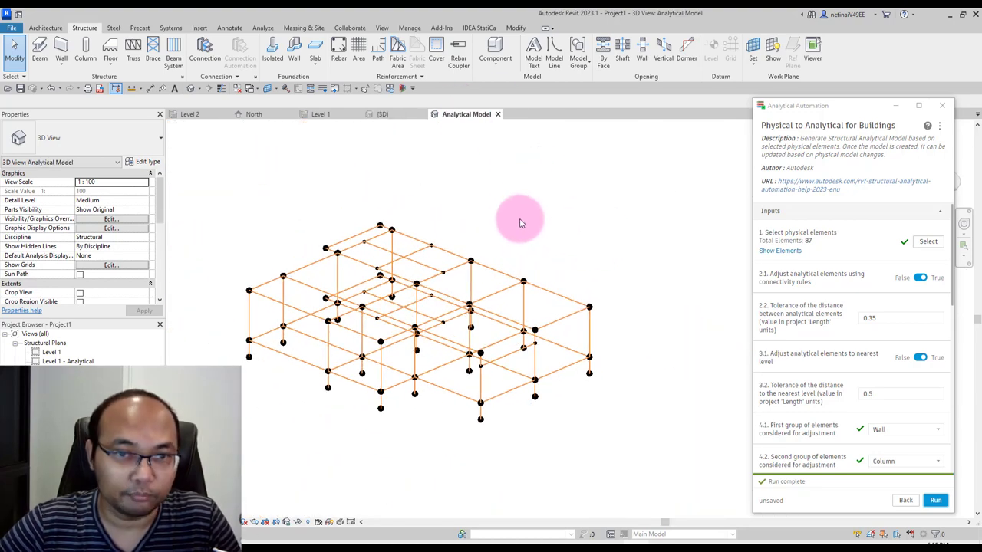
Show the empty Filters list in the Analytical Model view's Visibility/Graphic Overrides (VG).
key("v")
key("v")
left_click(428, 159)
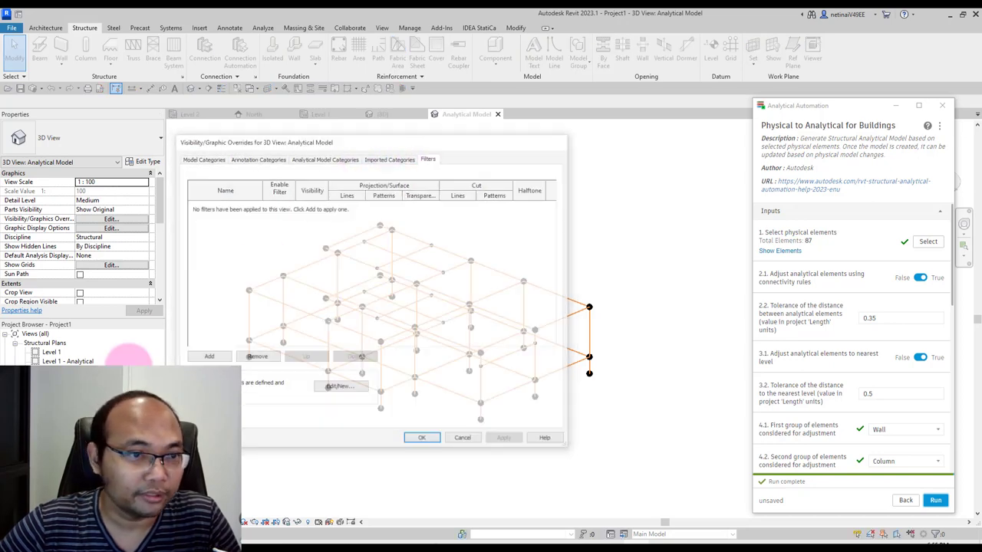
scroll(127, 246, "down", 1)
scroll(127, 246, "down", 2)
scroll(126, 250, "down", 2)
scroll(127, 254, "down", 2)
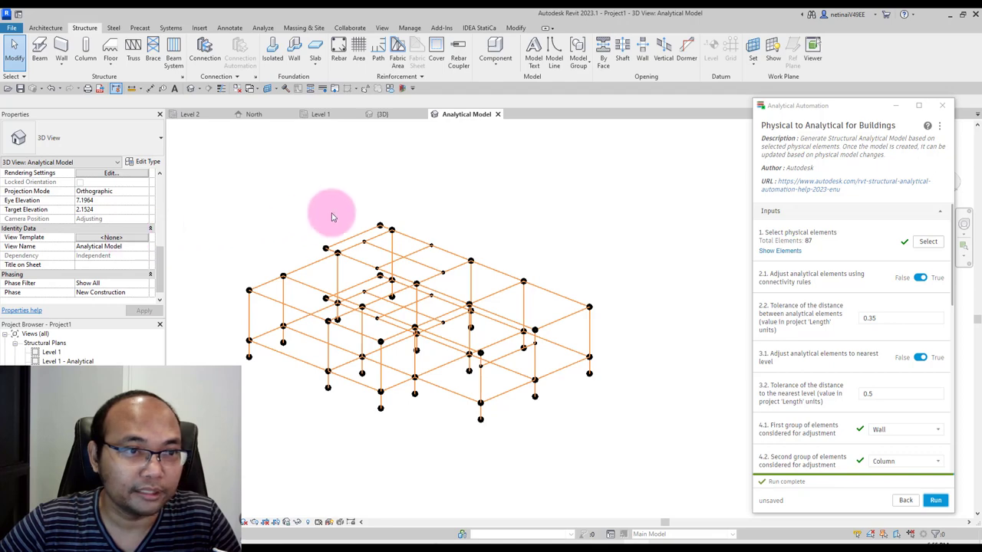
key("v")
key("v")
left_click(423, 161)
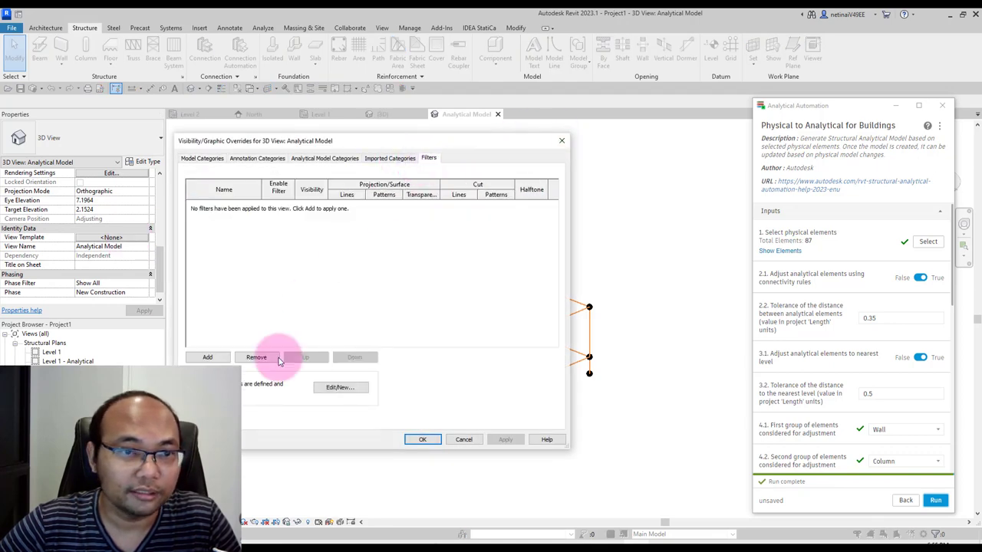
Add the Connected and Unconnected Analytical Nodes filters and give Unconnected Analytical Nodes a red line colour.
left_click(207, 358)
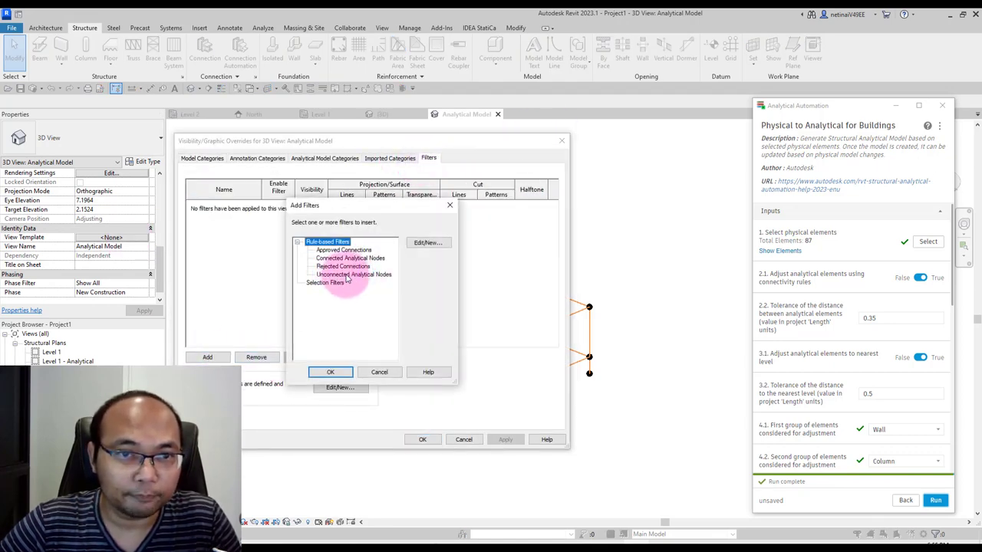
left_click(332, 373)
left_click(253, 204)
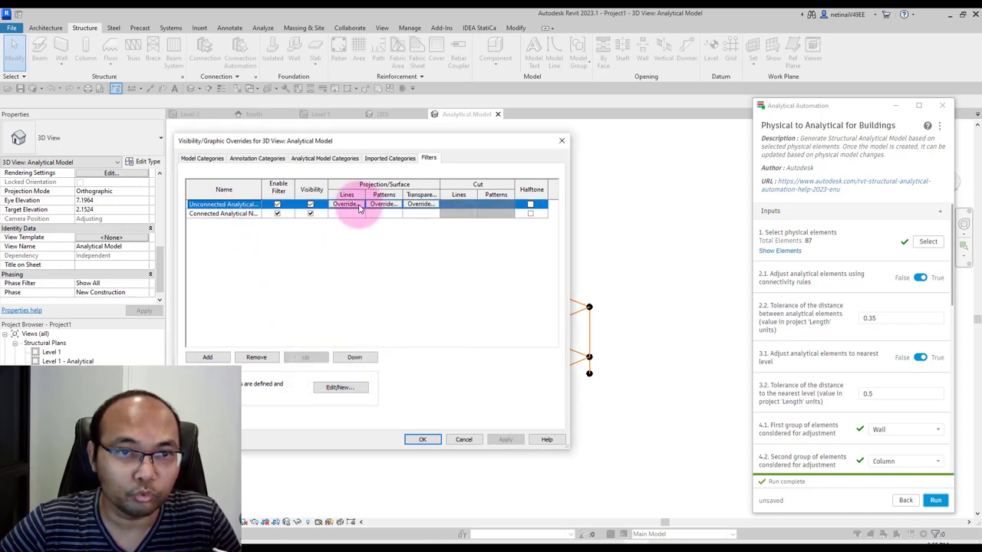
left_click(356, 205)
left_click(400, 294)
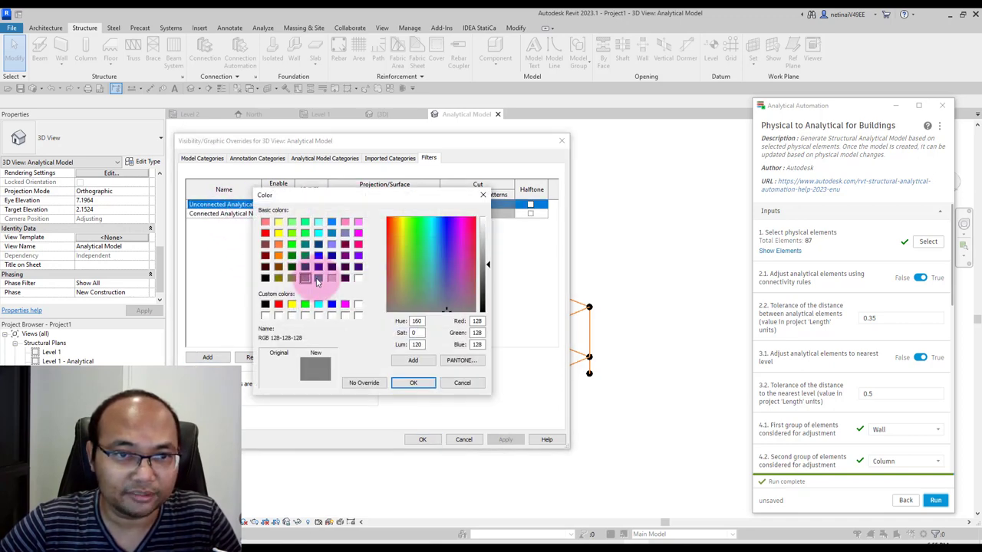
left_click(279, 305)
left_click(413, 383)
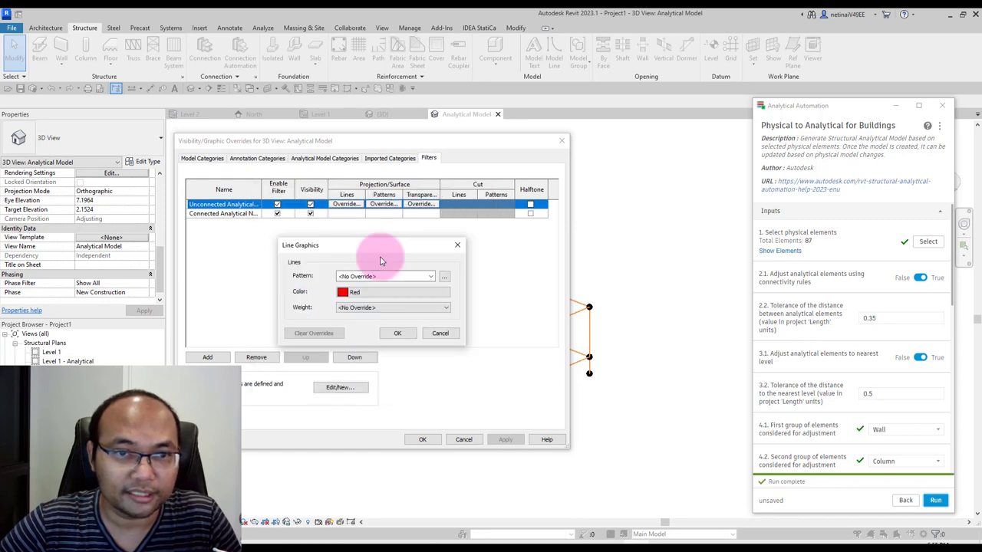
left_click(395, 333)
Give the Connected Analytical Nodes filter a blue line colour and apply the overrides.
left_click(343, 214)
left_click(351, 214)
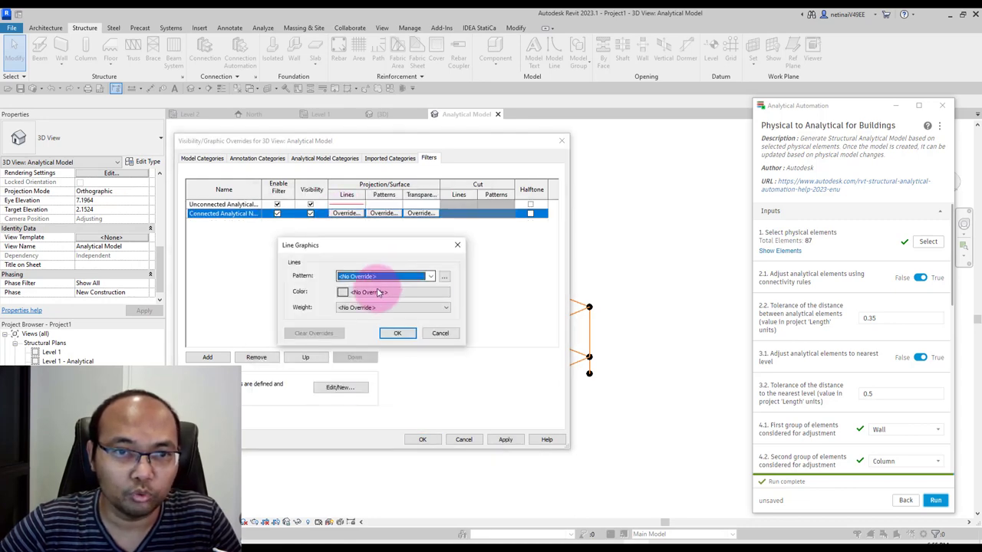
left_click(375, 293)
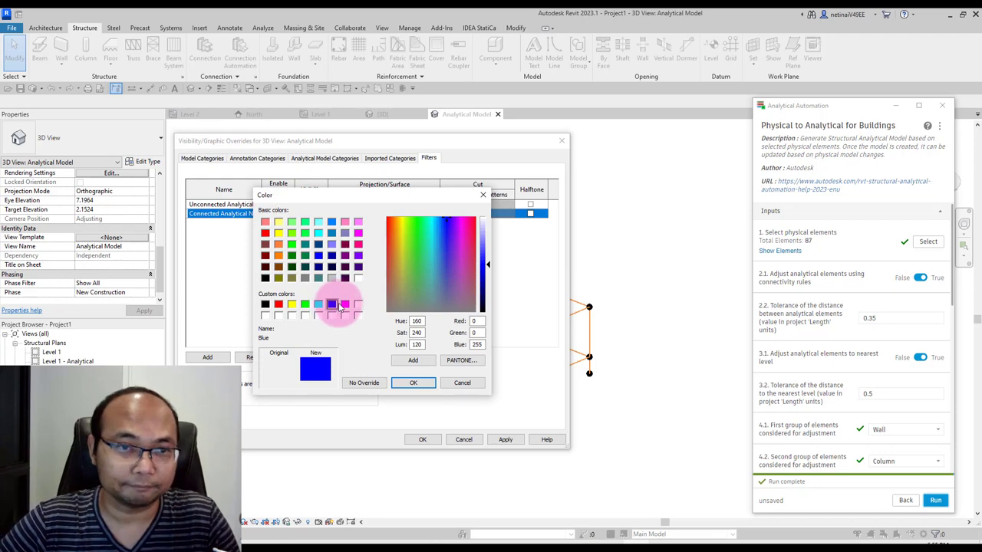
left_click(414, 388)
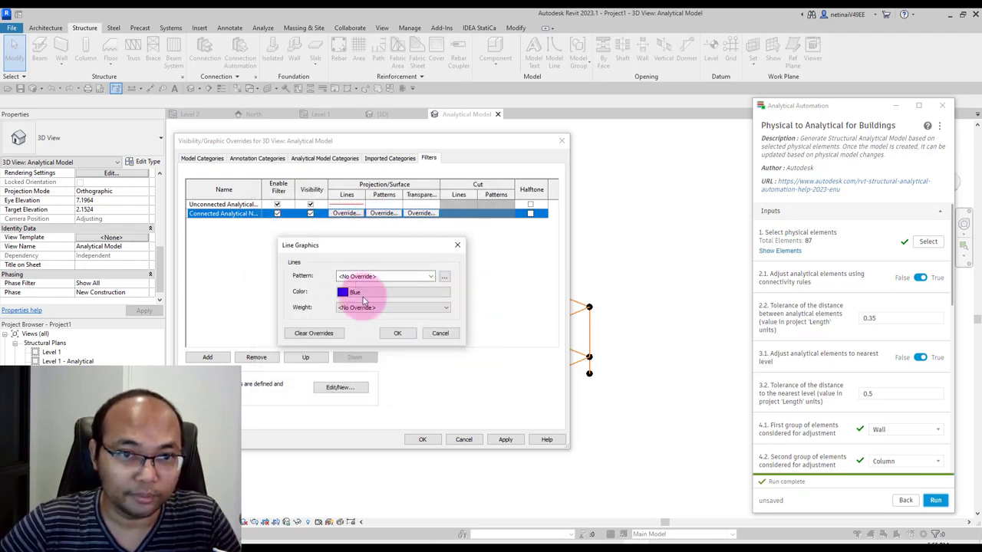
left_click(397, 334)
left_click(422, 440)
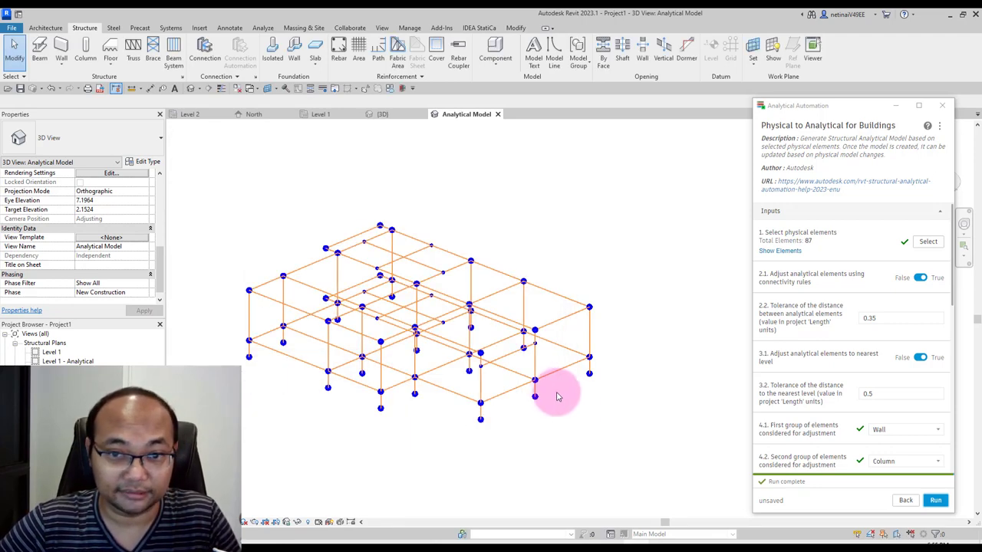
mouse_move(417, 340)
middle_mouse_down("shift")
mouse_move(481, 416)
mouse_move(403, 320)
mouse_move(508, 340)
mouse_move(575, 278)
mouse_move(539, 285)
mouse_move(579, 195)
middle_mouse_up("shift")
scroll(539, 285, "down", 2)
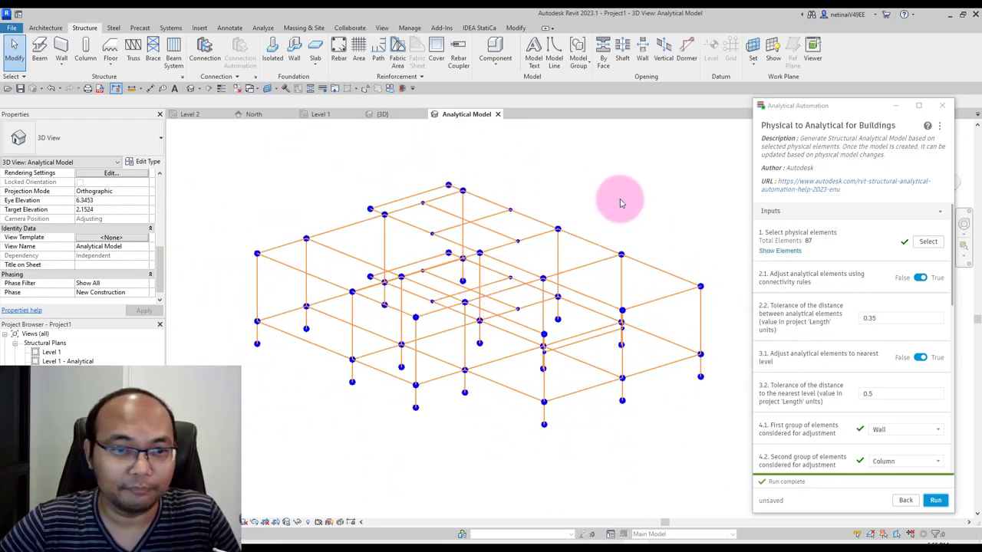
key("v")
key("g")
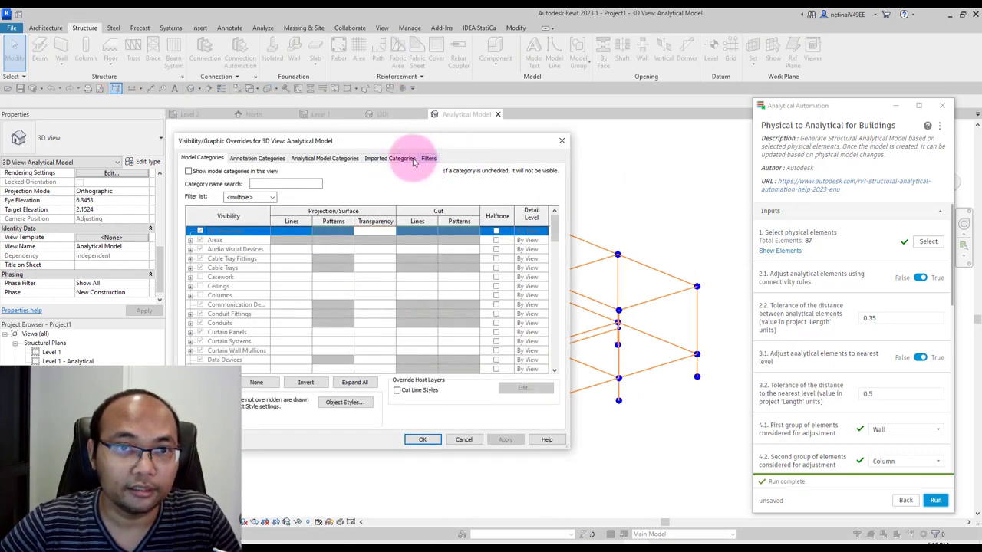
left_click(313, 159)
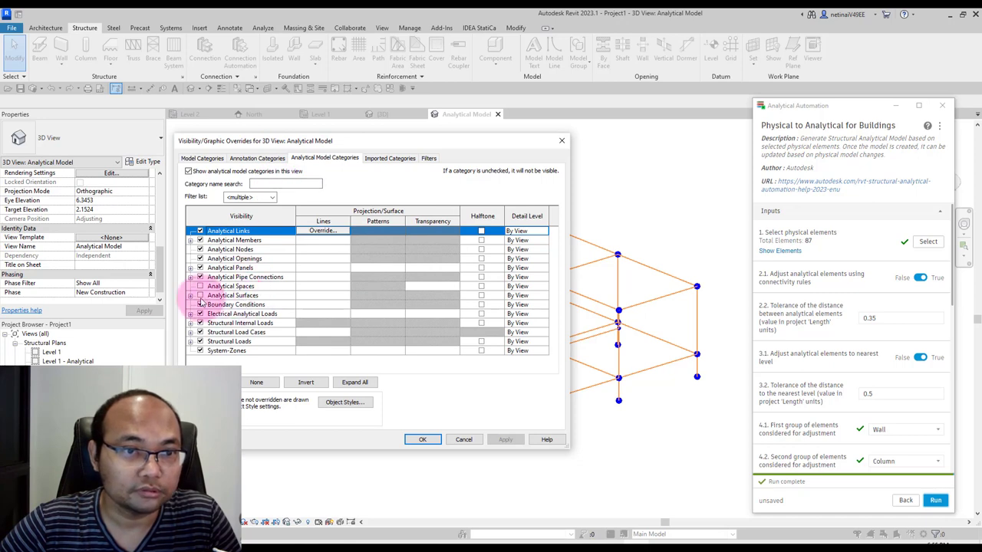
left_click(200, 304)
left_click(422, 440)
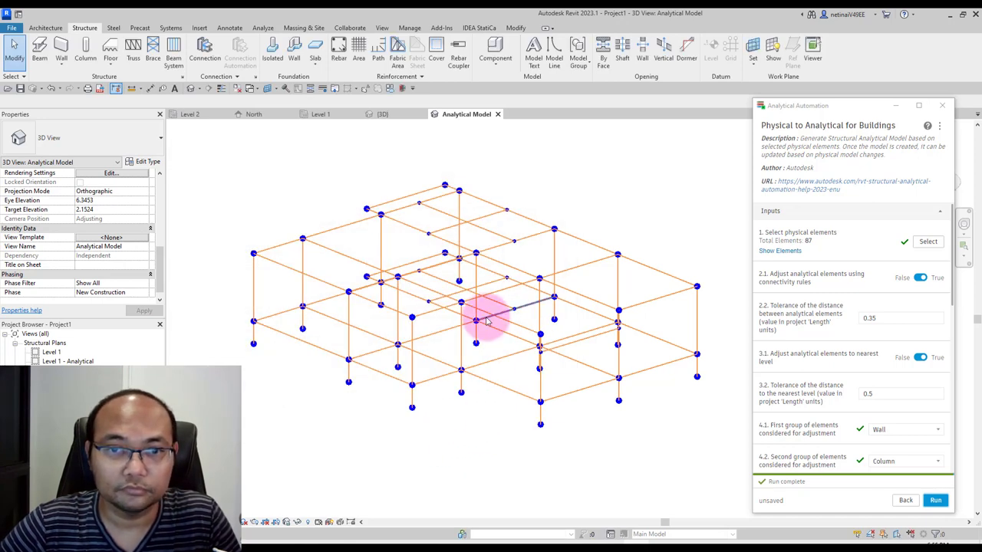
mouse_move(486, 321)
middle_mouse_down("shift")
mouse_move(495, 455)
mouse_move(555, 219)
middle_mouse_up("shift")
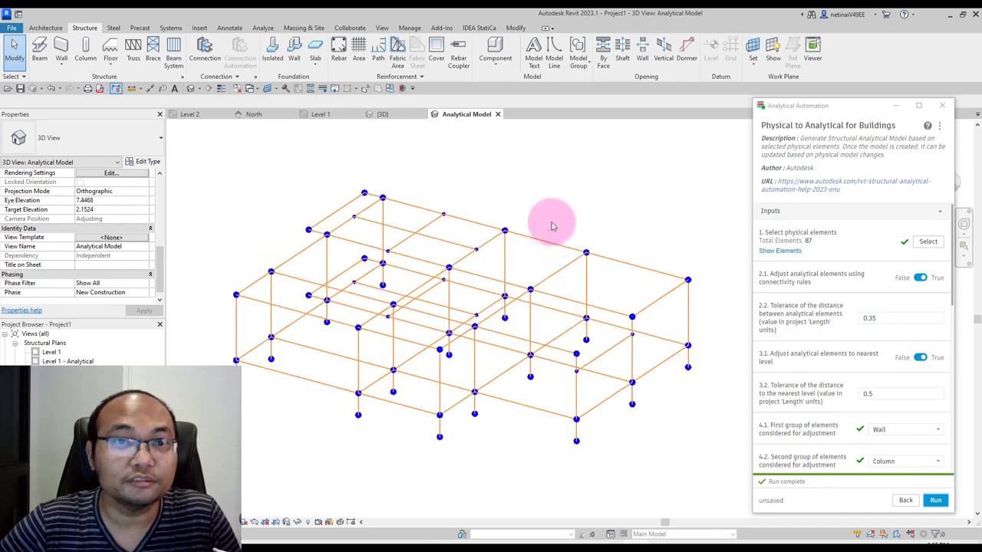
left_click(396, 115)
Select a floor slab to inspect its properties, then clear the selection.
left_click(462, 329)
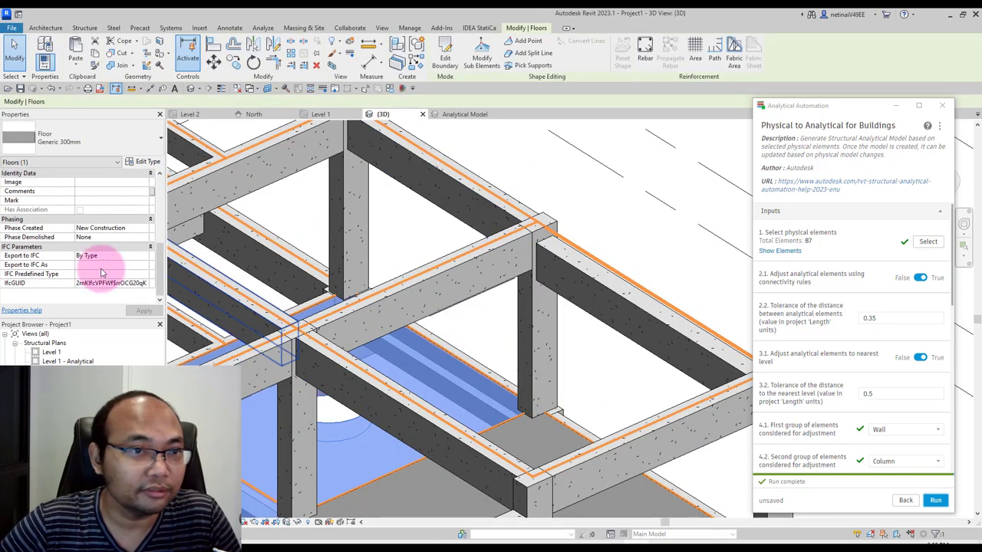
scroll(101, 270, "up", 1)
scroll(115, 254, "up", 1)
scroll(115, 249, "up", 1)
scroll(110, 241, "up", 1)
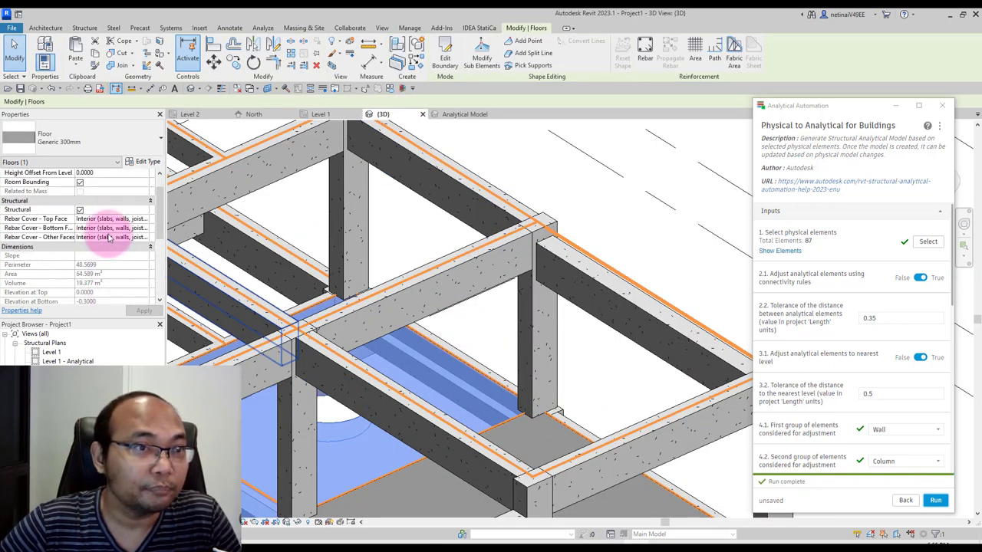
scroll(261, 230, "down", 5)
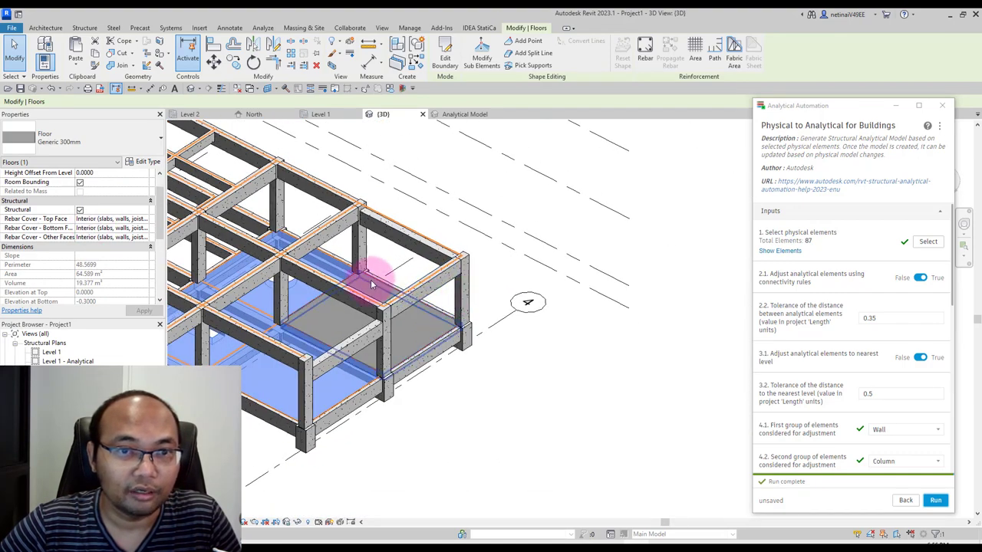
left_click(517, 267)
scroll(662, 351, "down", 3)
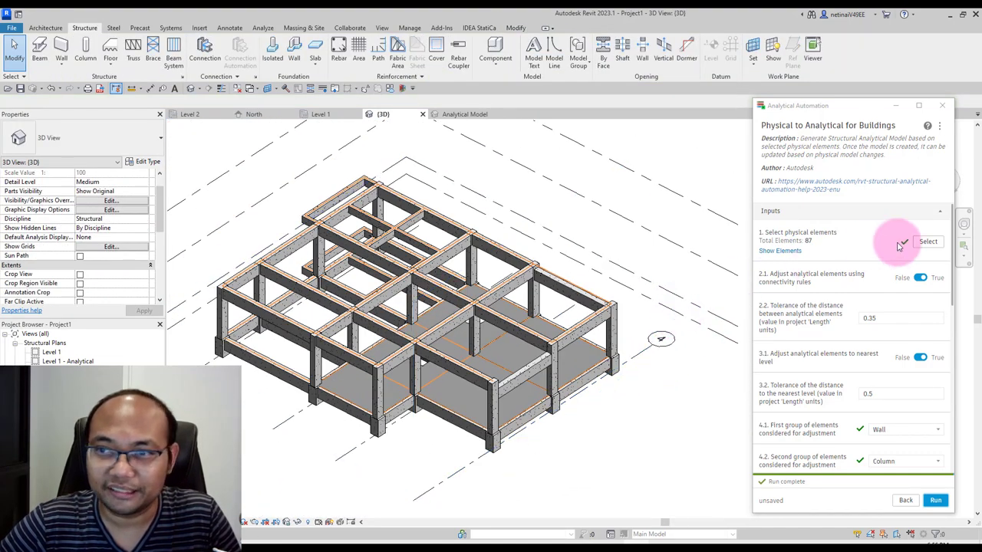
Adjust the Floors category display in Visibility/Graphics for the 3D view.
key("v")
key("v")
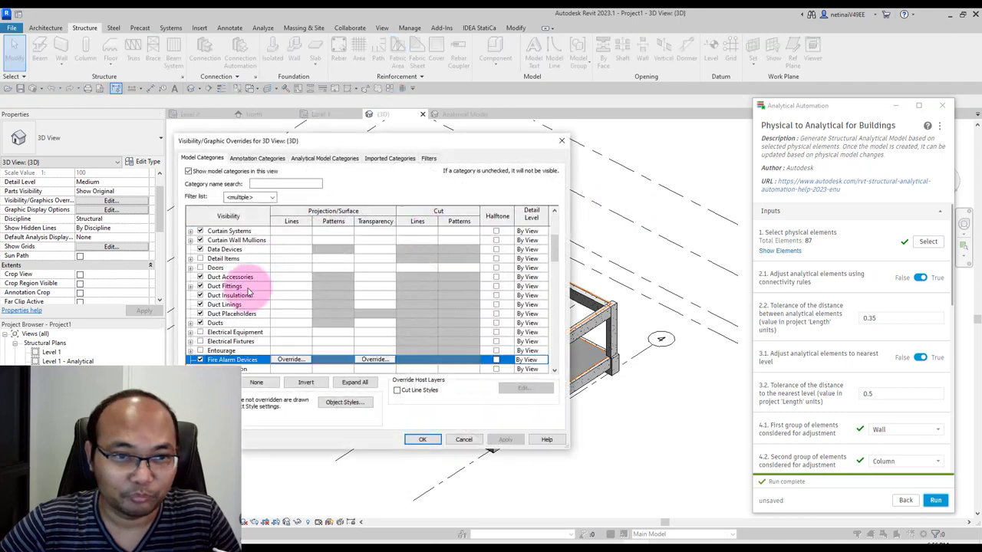
scroll(198, 319, "down", 1)
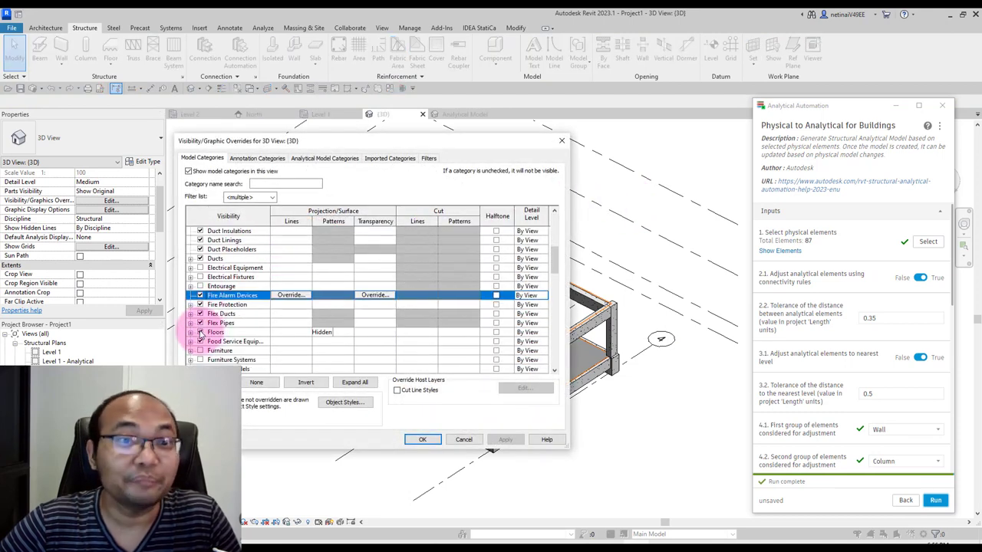
left_click(200, 332)
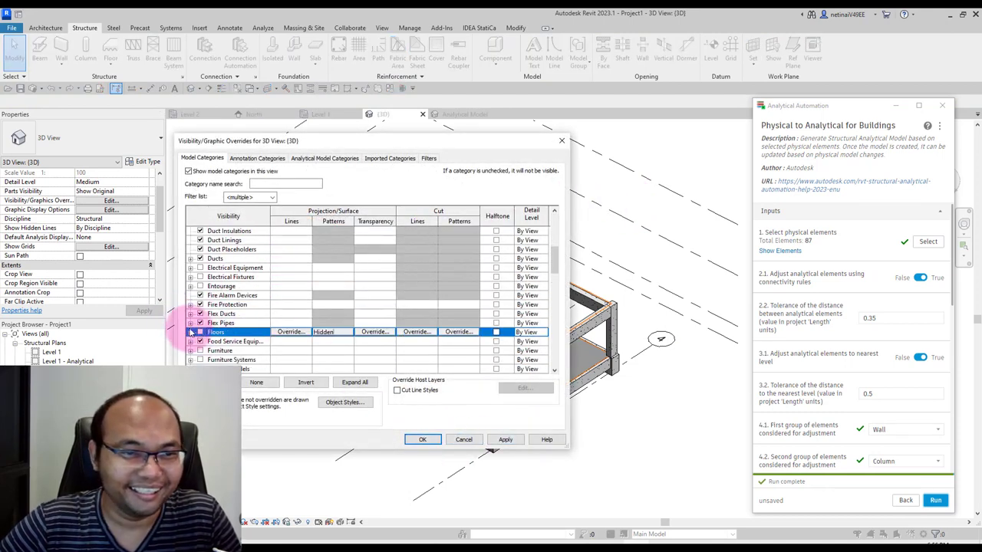
key("Return")
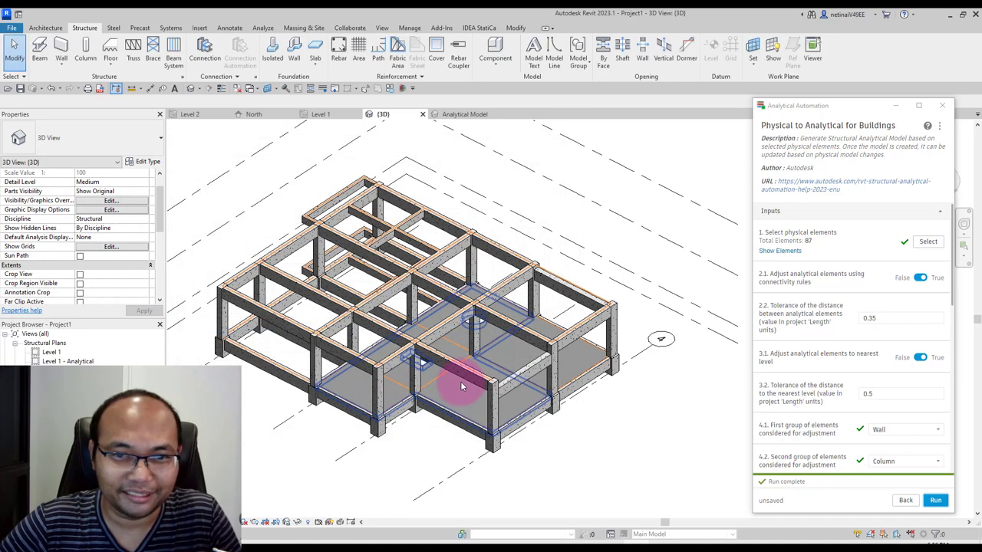
Isolate both floors and window-select them as the automation's physical elements.
left_click(508, 368)
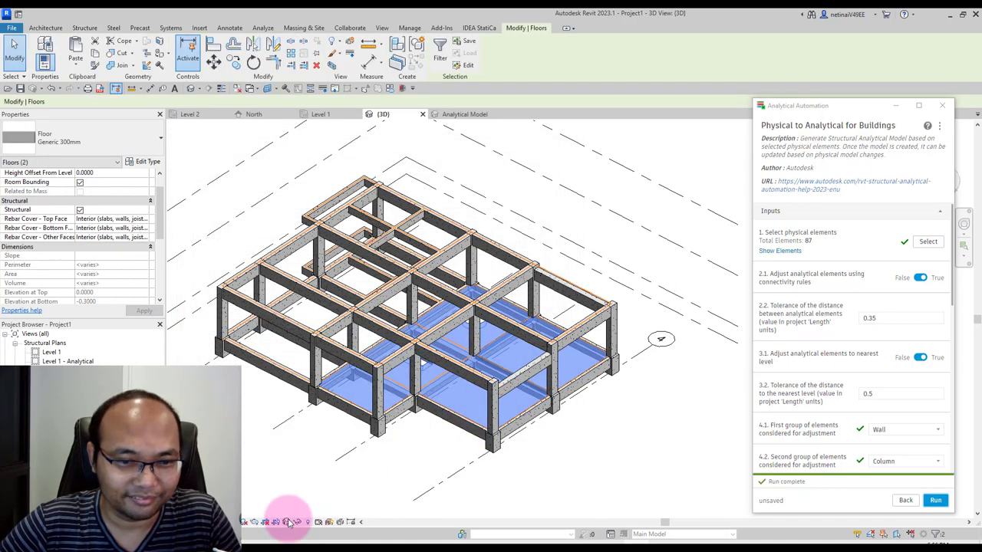
left_click(324, 486)
left_click(408, 465)
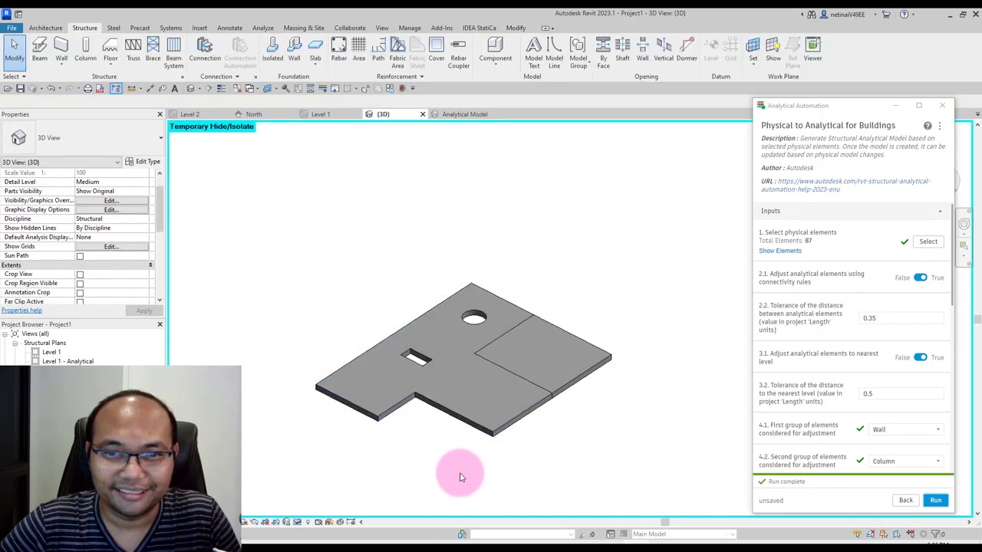
left_click(928, 242)
left_click_drag(247, 184, 605, 434)
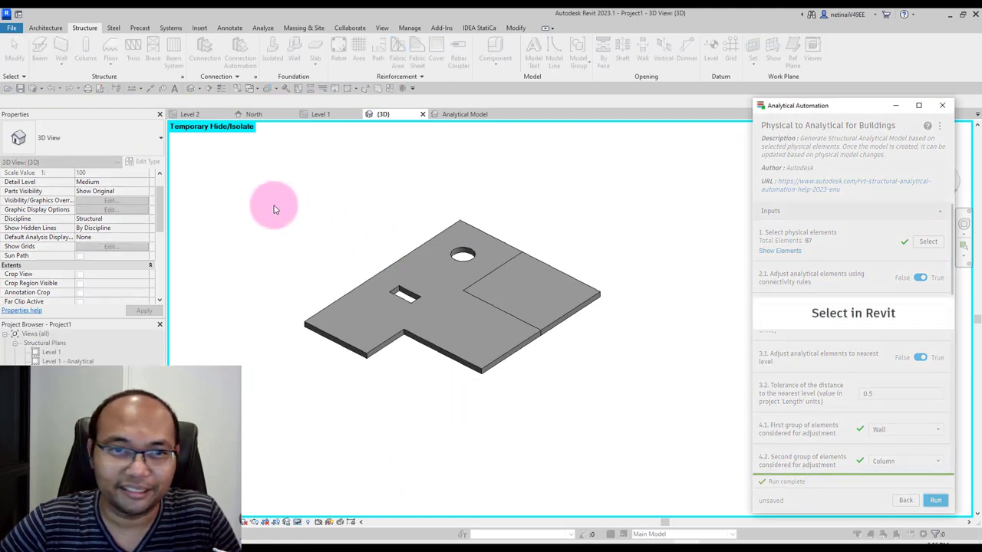
Run the automation on the two floors and orbit the resulting panels in the Analytical Model view.
left_click(936, 500)
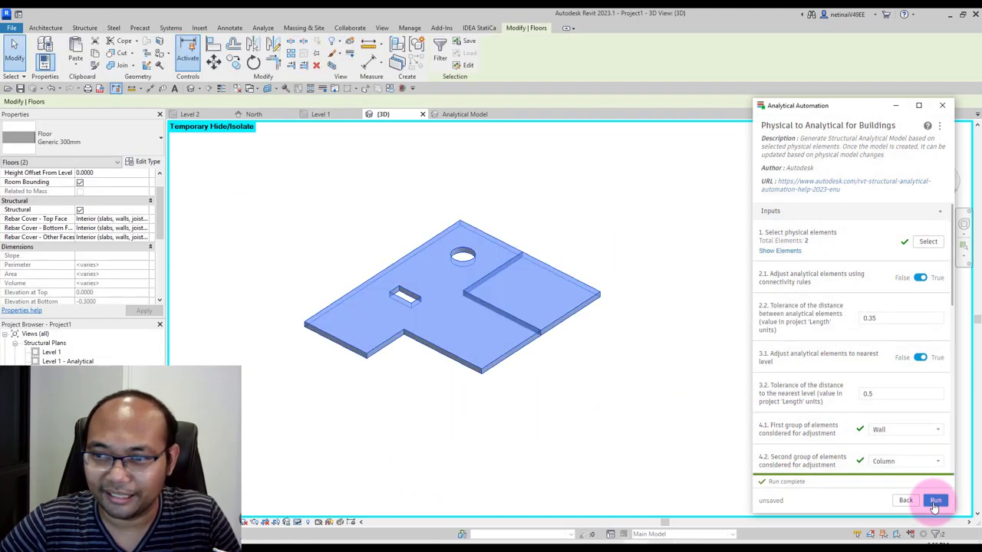
left_click(550, 377)
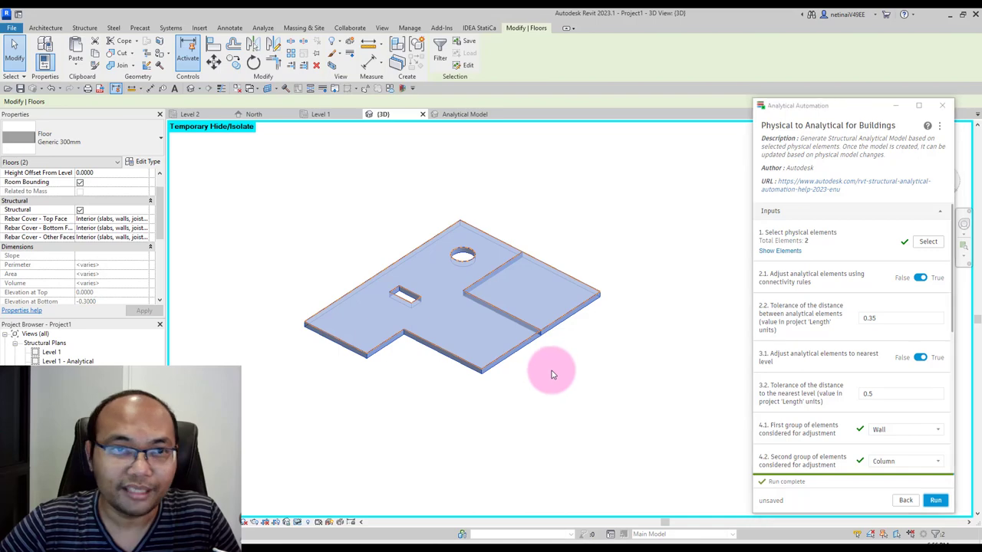
scroll(438, 274, "up", 3)
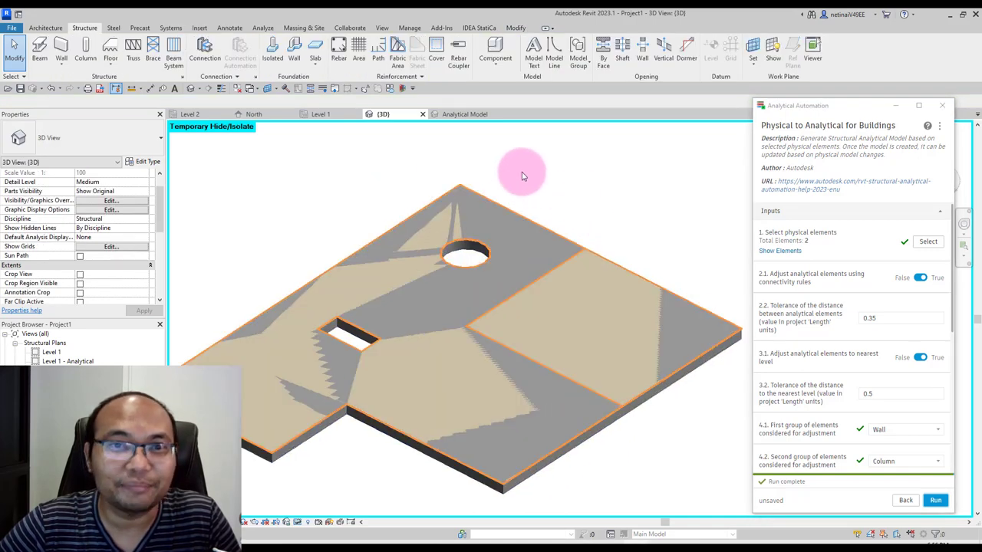
left_click(460, 113)
mouse_move(613, 225)
middle_mouse_down("shift")
mouse_move(588, 226)
mouse_move(624, 230)
mouse_move(631, 192)
mouse_move(640, 197)
middle_mouse_up("shift")
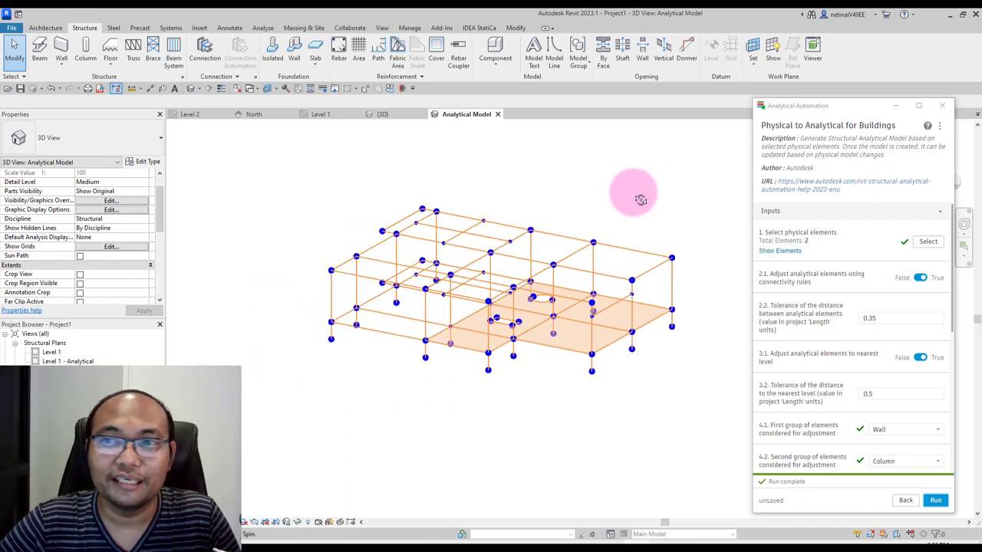
Close the Analytical Automation panel and zoom in on the analytical model.
left_click(942, 106)
scroll(626, 248, "up", 1)
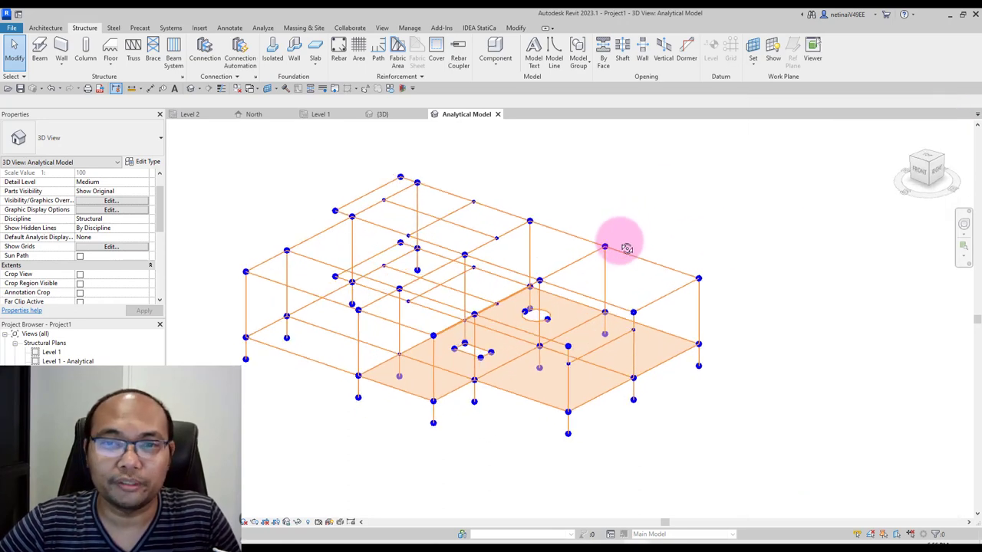
scroll(669, 346, "up", 1)
scroll(653, 329, "up", 2)
scroll(485, 376, "up", 2)
scroll(476, 393, "up", 2)
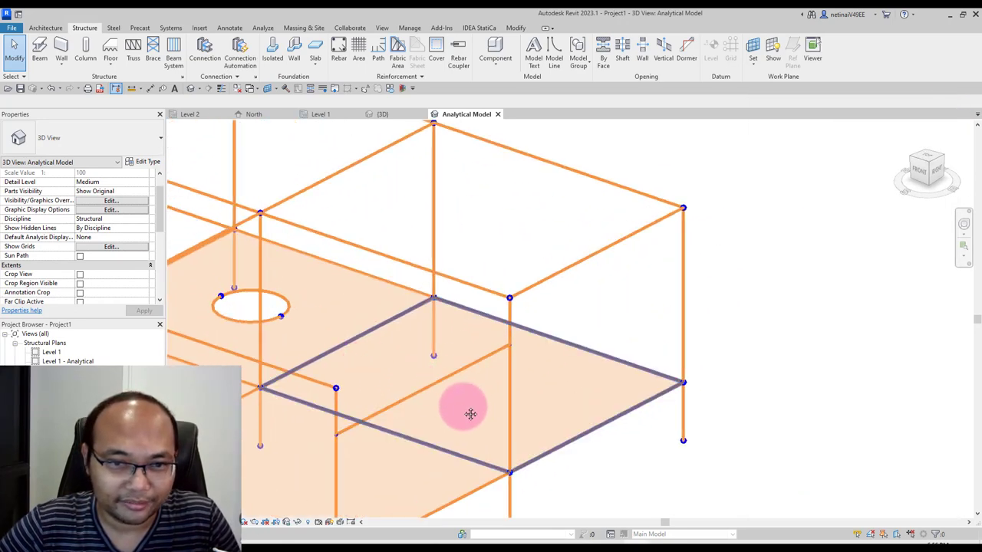
scroll(429, 368, "up", 2)
Check the selected beam's section type, keeping 300 x 600mm.
left_click(387, 316)
middle_click_drag(179, 309, 206, 274)
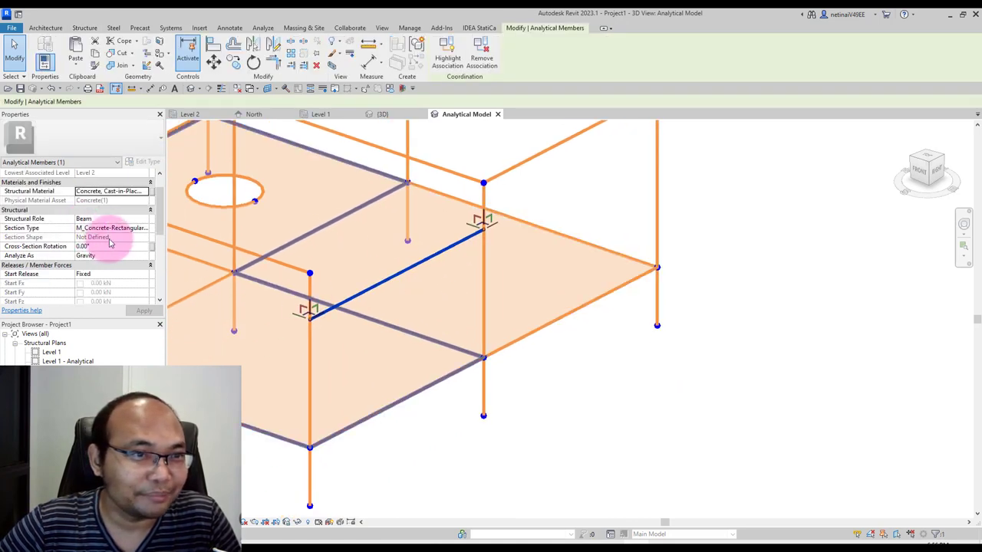
left_click(149, 234)
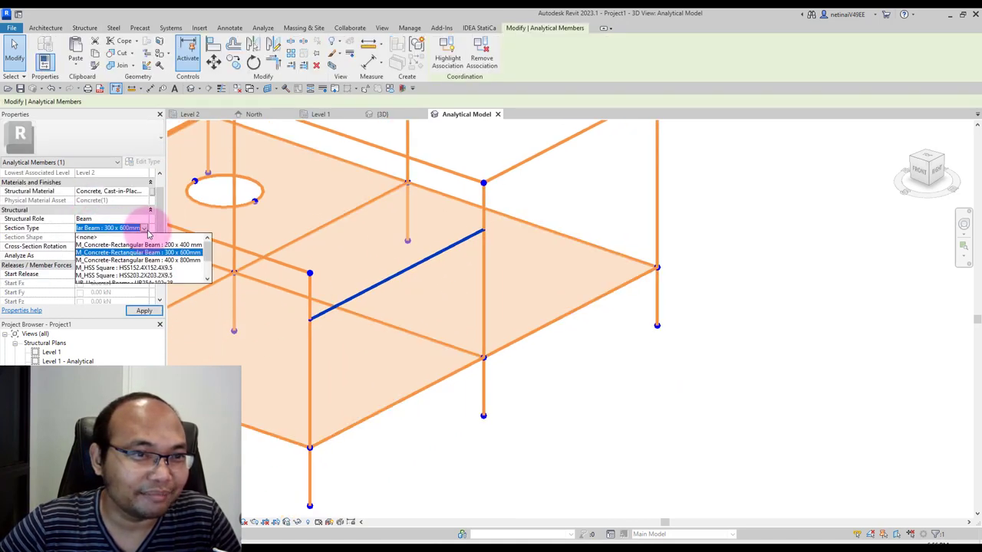
left_click(163, 255)
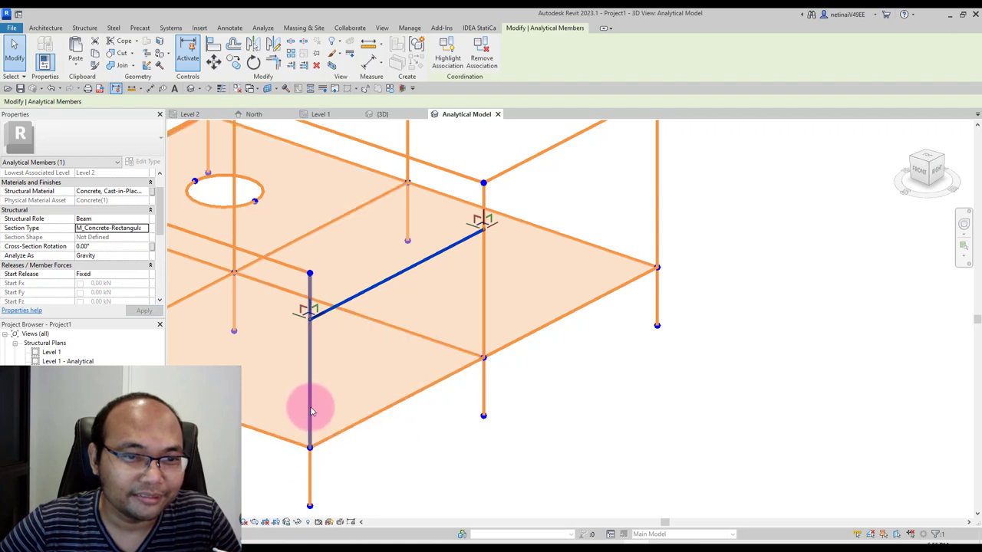
Check the column's 0.50 x 0.50 m section type, then deselect and zoom out.
left_click(311, 472)
left_click(144, 229)
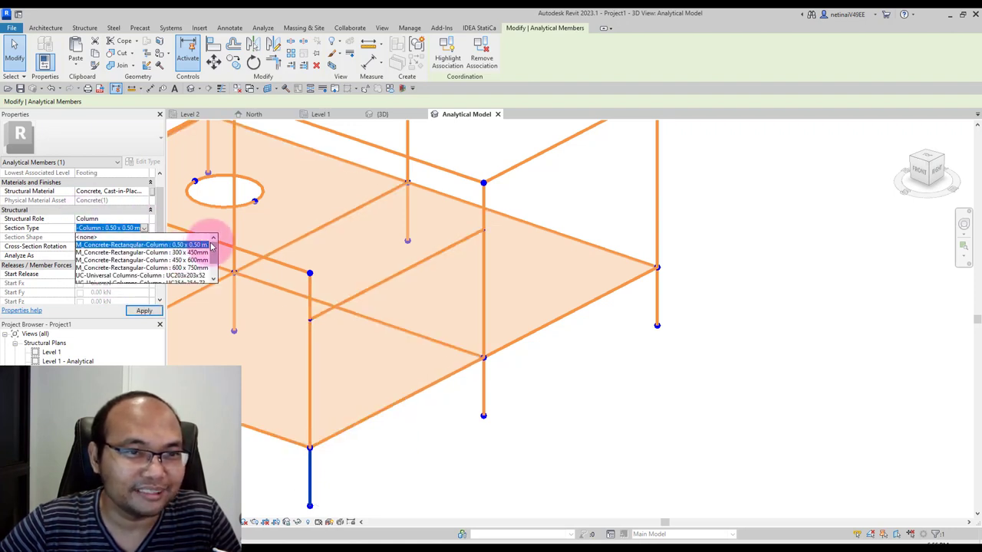
left_click(456, 450)
scroll(696, 412, "down", 5)
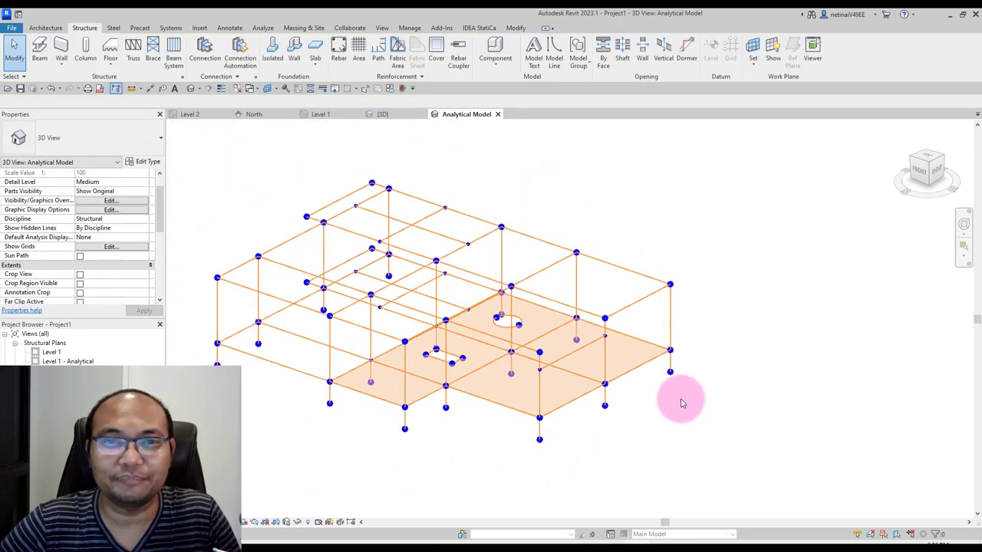
middle_click_drag(697, 412, 667, 384, "shift")
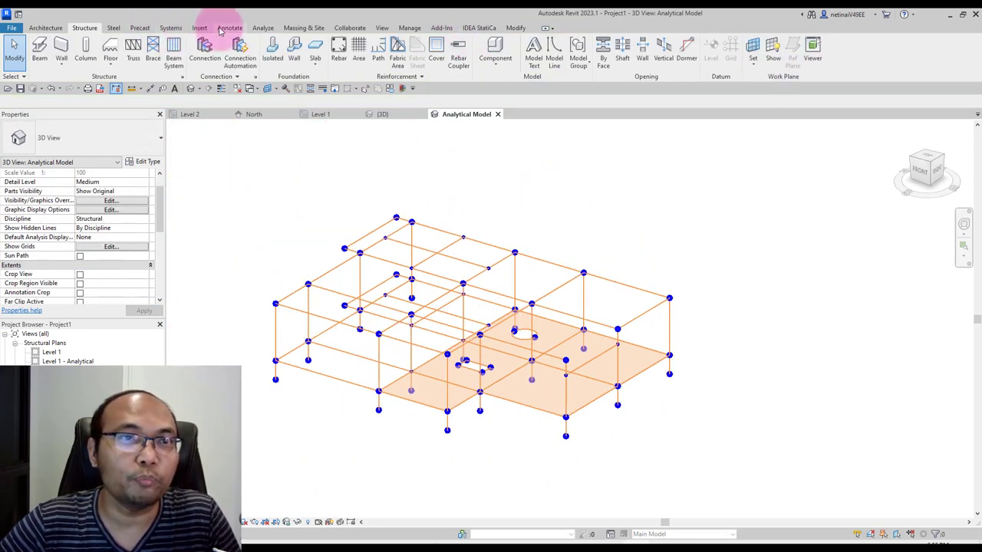
Send the model to Robot via the Robot Structural Analysis Link using direct integration, dismissing the events report.
left_click(263, 29)
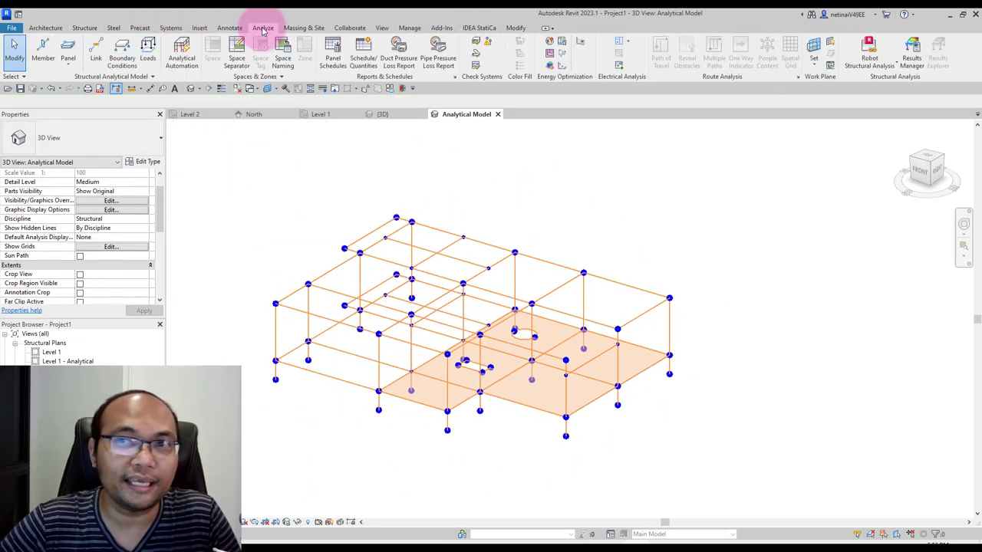
left_click(865, 62)
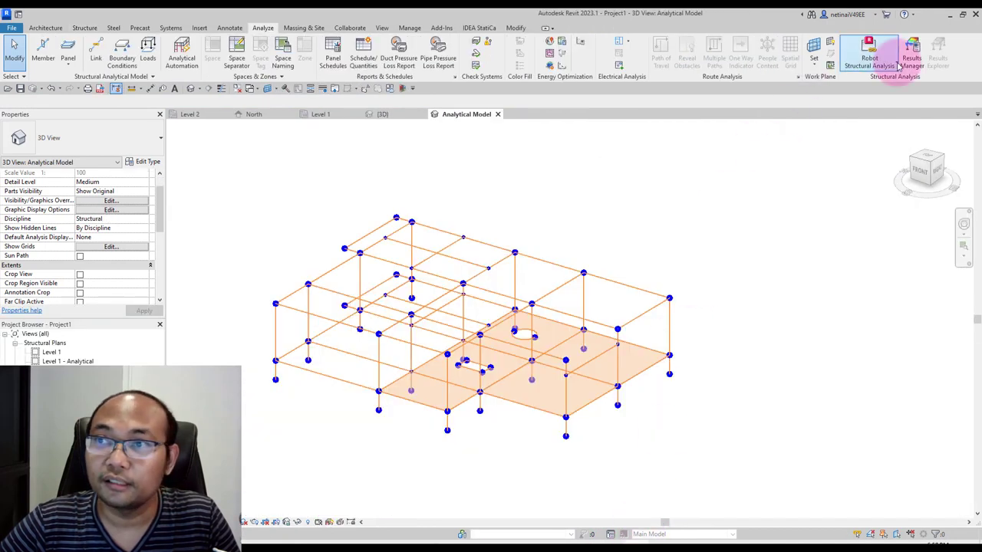
left_click(873, 60)
left_click(540, 225)
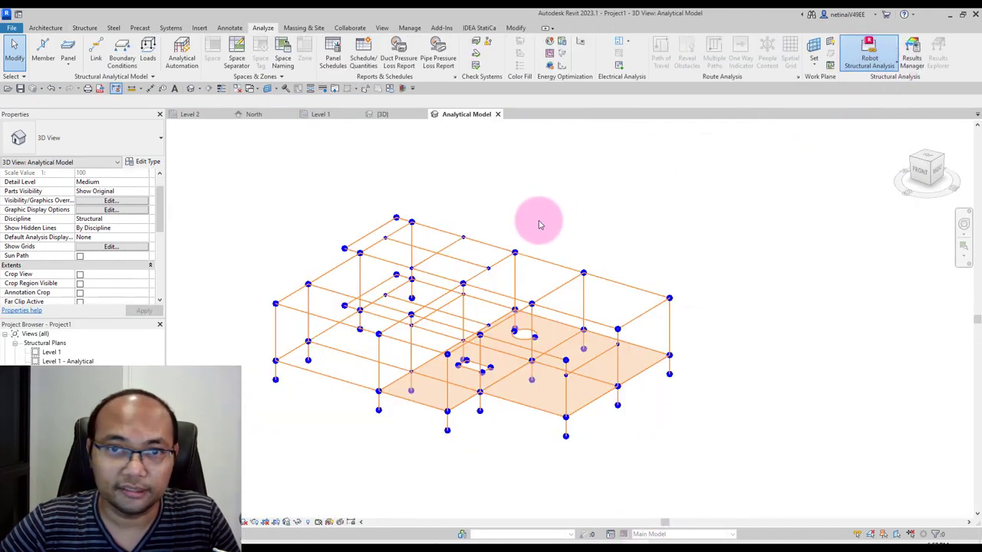
left_click(878, 58)
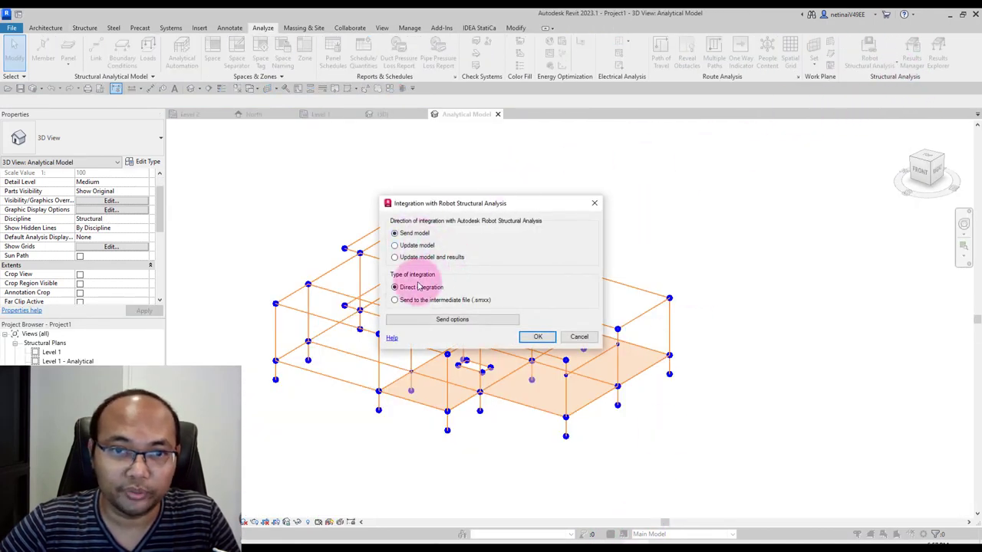
left_click(537, 336)
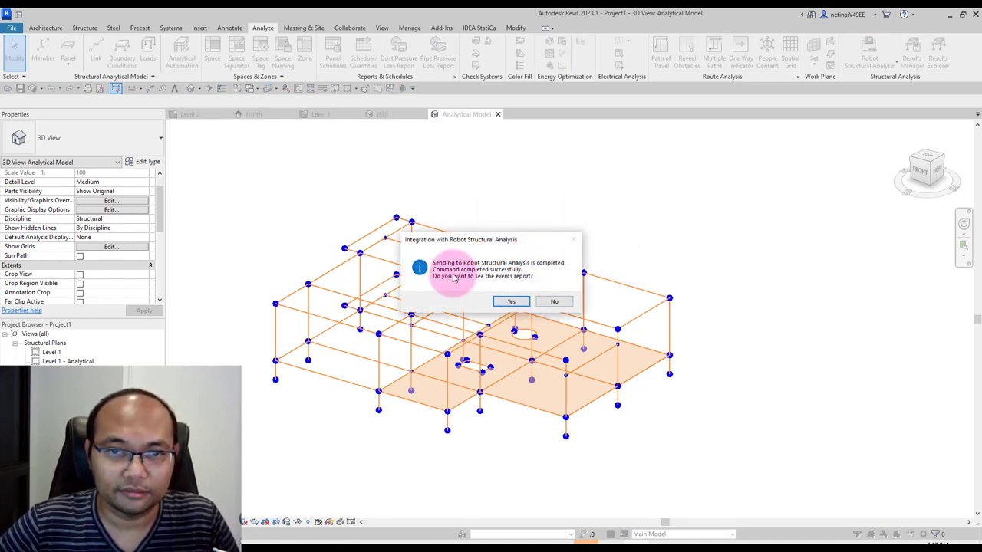
left_click(554, 302)
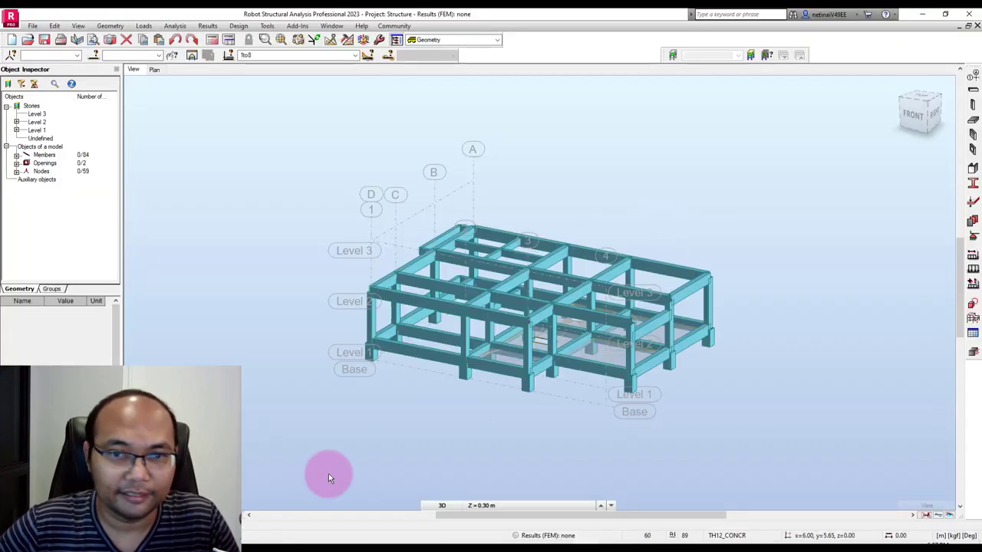
From the front view, assign Pinned supports to base nodes 45to59.
mouse_move(328, 471)
middle_mouse_down("shift")
mouse_move(540, 439)
mouse_move(972, 132)
middle_mouse_up("shift")
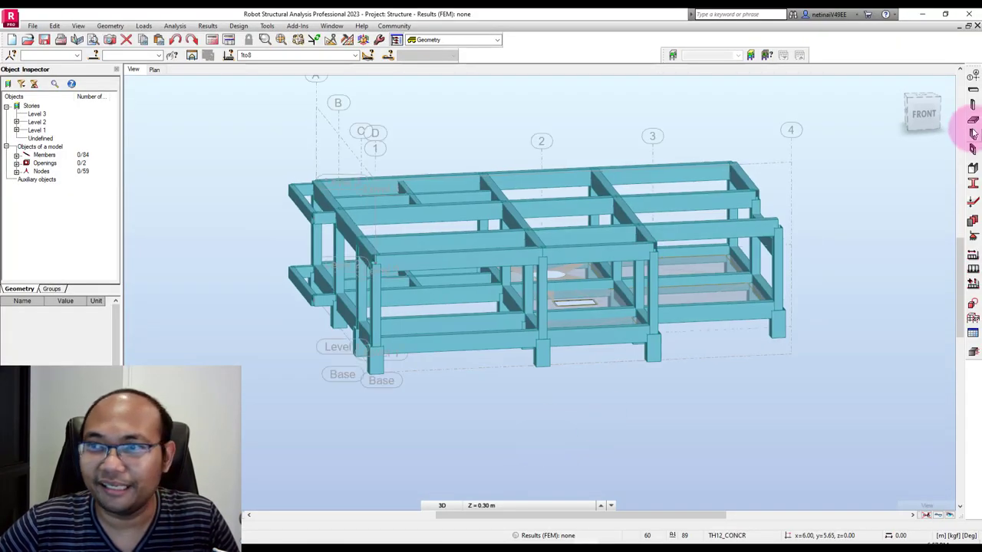
left_click(929, 114)
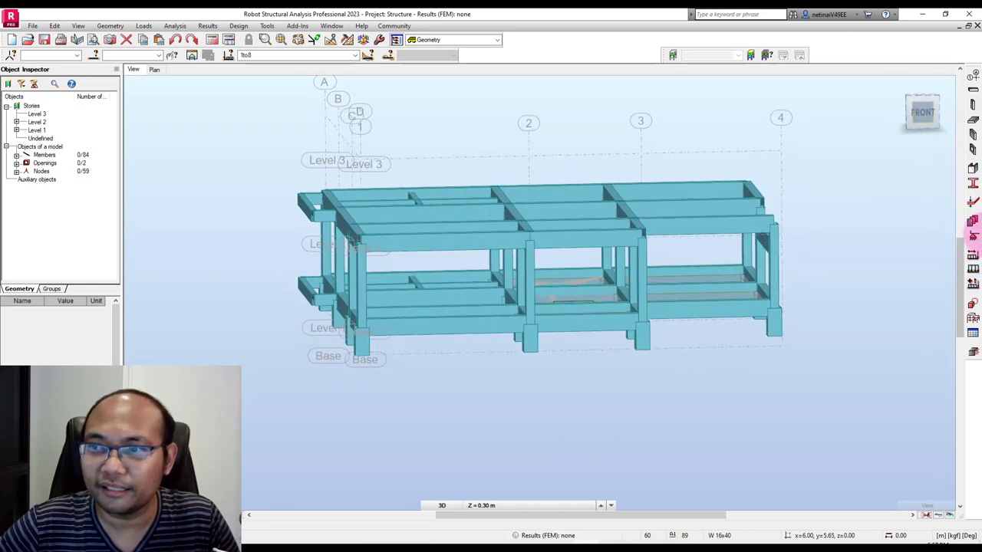
left_click(973, 238)
left_click(406, 128)
left_click(408, 186)
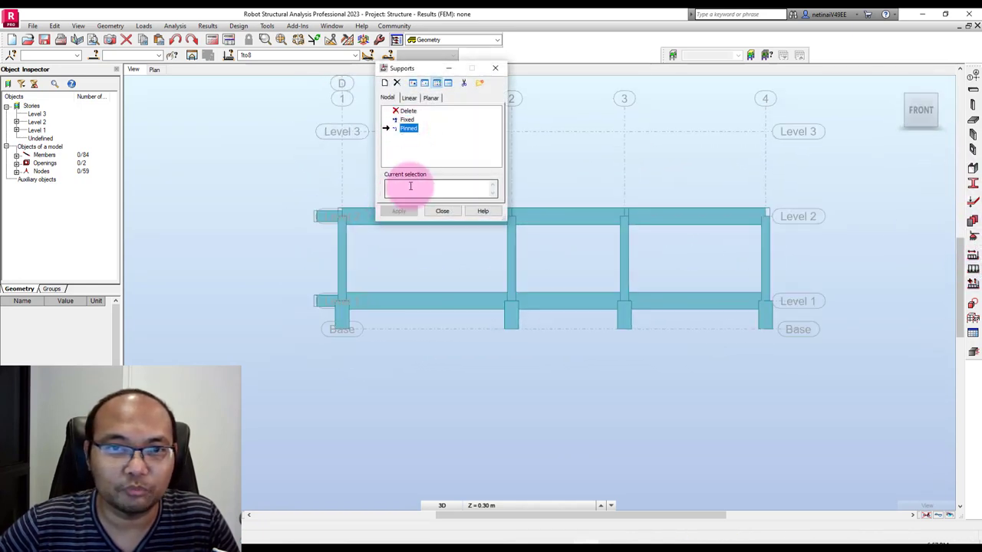
left_click_drag(286, 321, 828, 397)
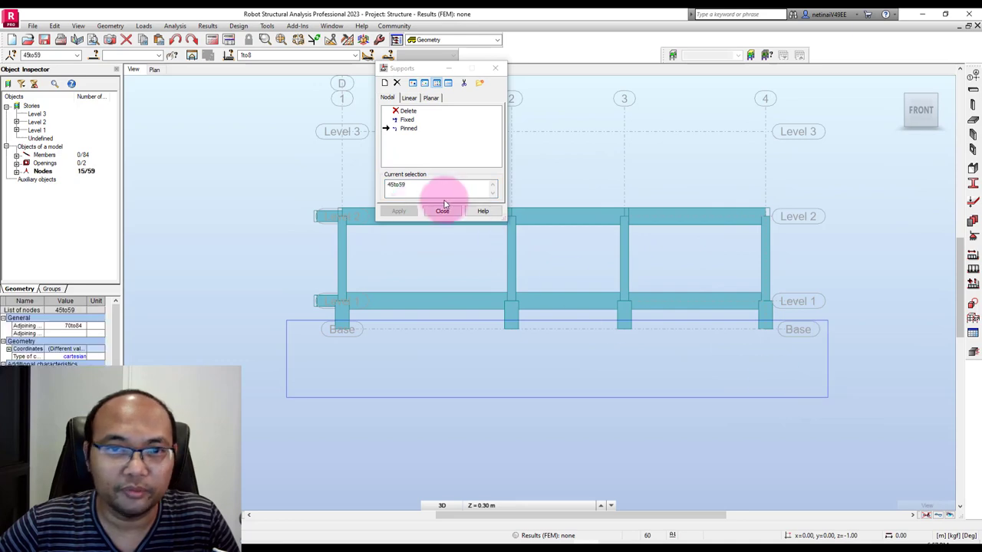
left_click(398, 213)
left_click(442, 211)
middle_click_drag(517, 169, 657, 200, "shift")
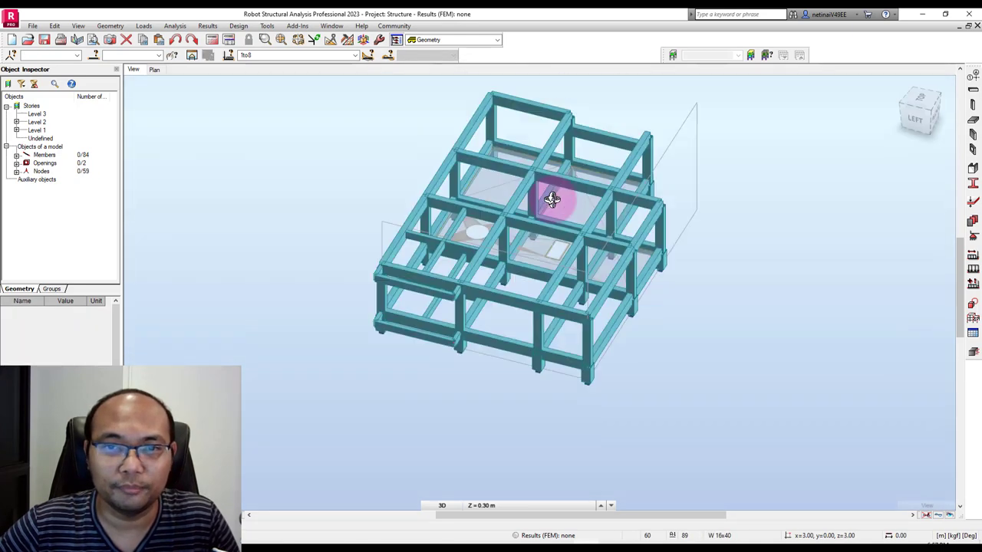
right_click(274, 147)
left_click(254, 249)
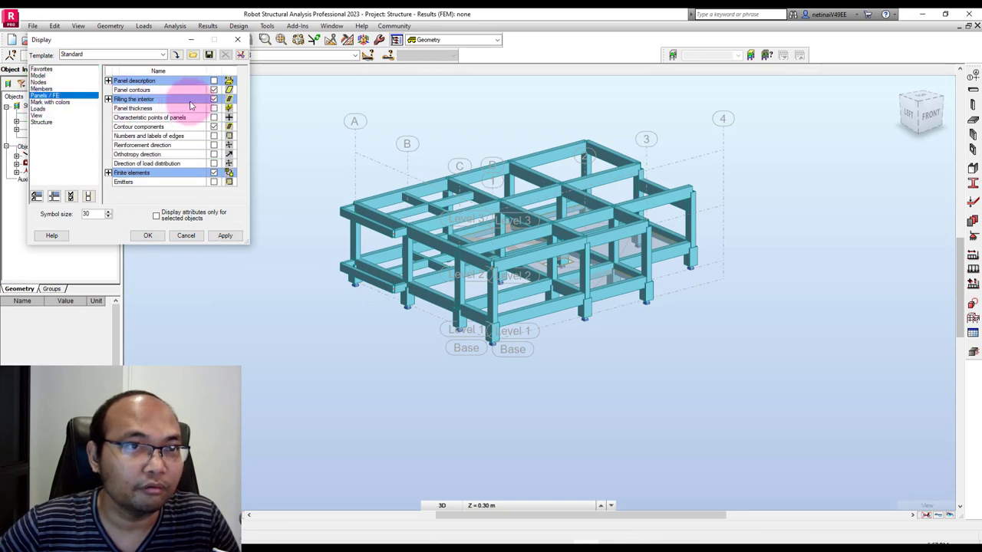
left_click(50, 102)
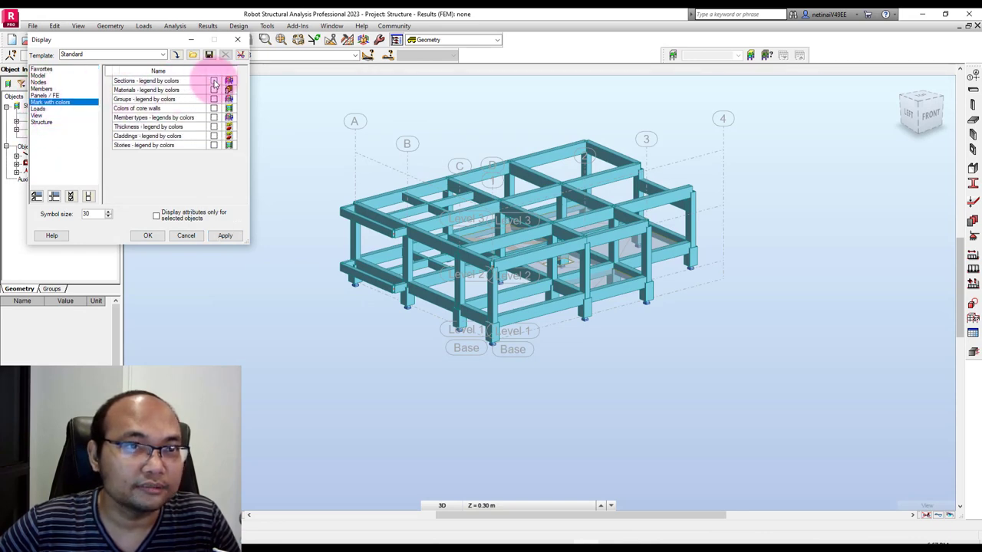
left_click(208, 238)
left_click(143, 235)
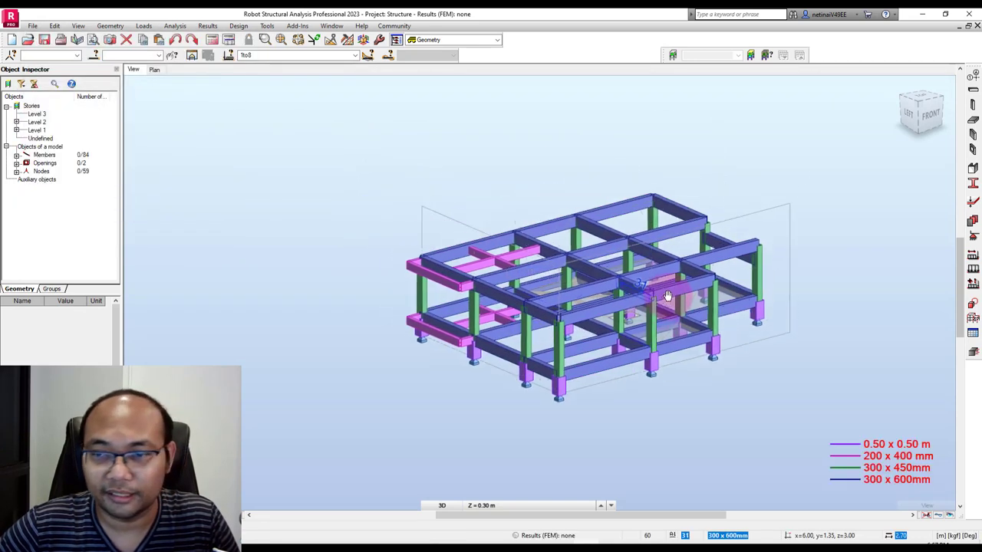
scroll(657, 377, "up", 3)
scroll(735, 419, "up", 2)
scroll(739, 428, "up", 3)
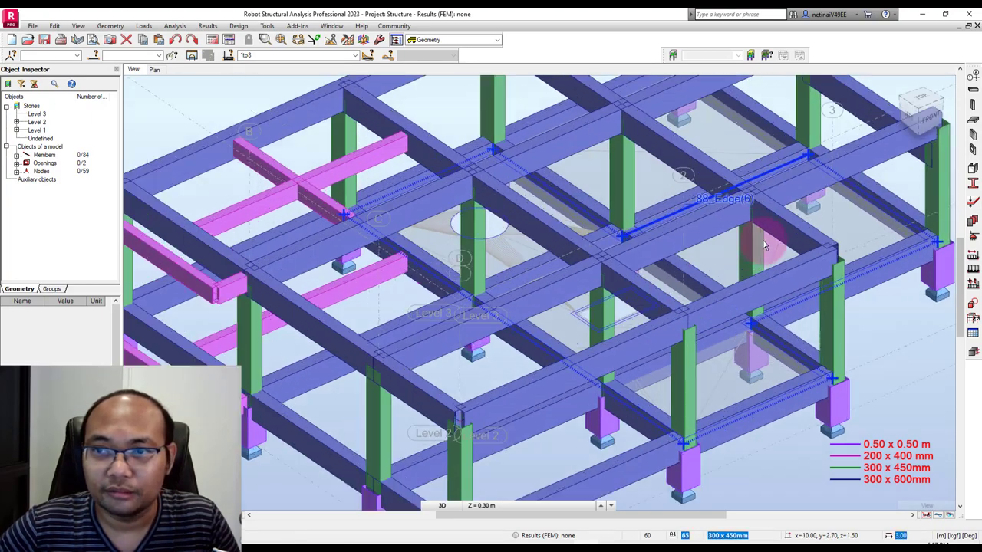
scroll(606, 337, "up", 2)
left_click(600, 315)
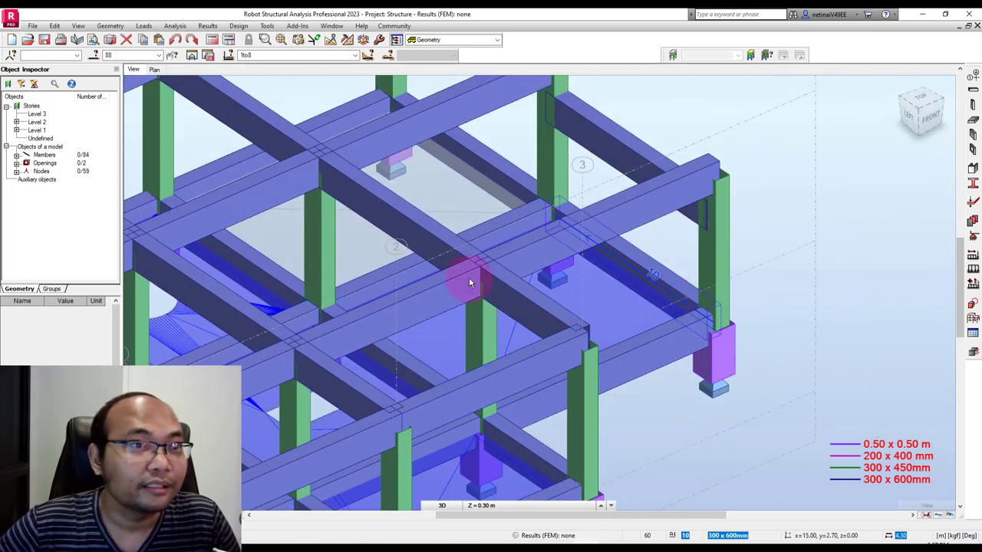
left_click(51, 289)
left_click(19, 290)
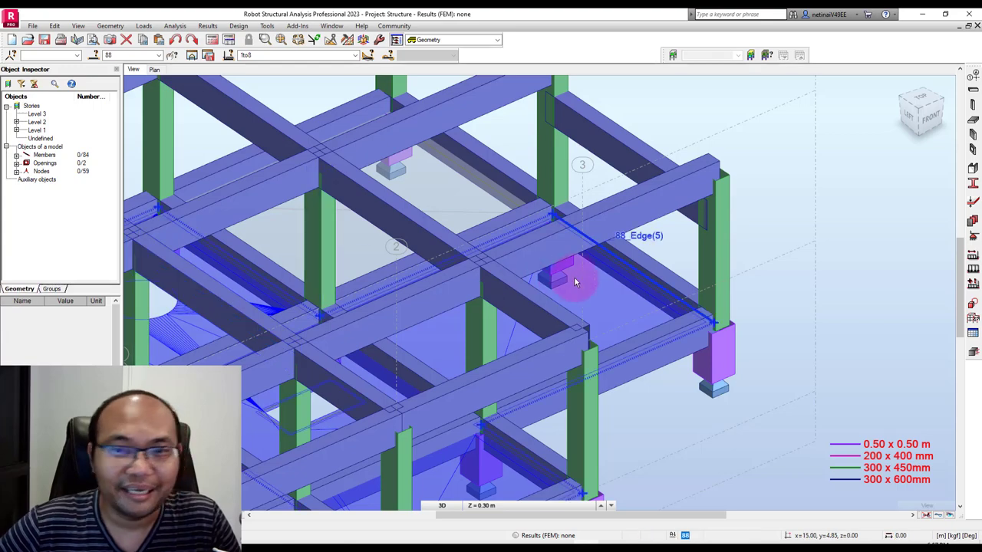
scroll(621, 307, "down", 2)
scroll(652, 284, "down", 1)
scroll(659, 268, "down", 1)
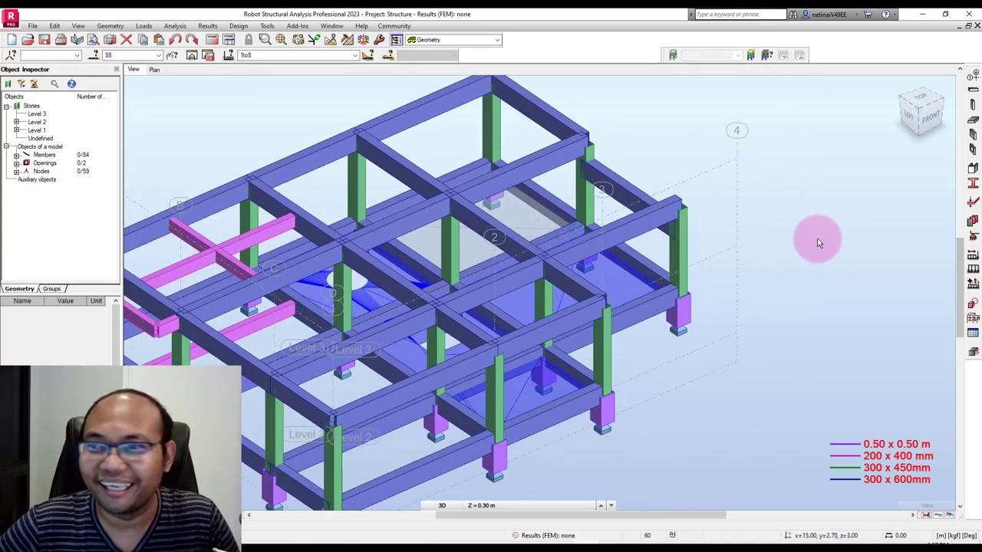
middle_click_drag(730, 235, 805, 235, "shift")
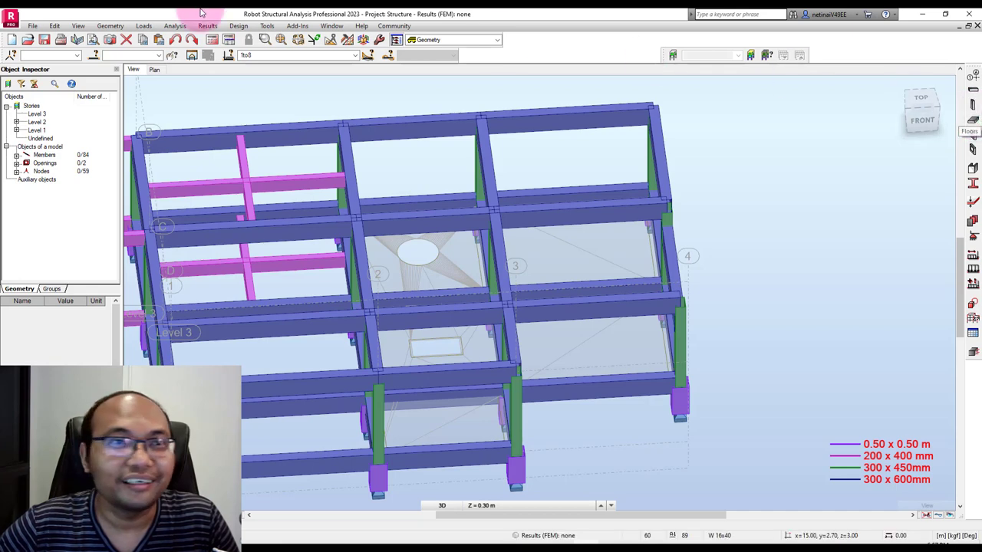
Create a TH12_CONCR slab panel inside one beam-bounded Level 1 bay using Object list.
left_click(109, 26)
left_click(132, 93)
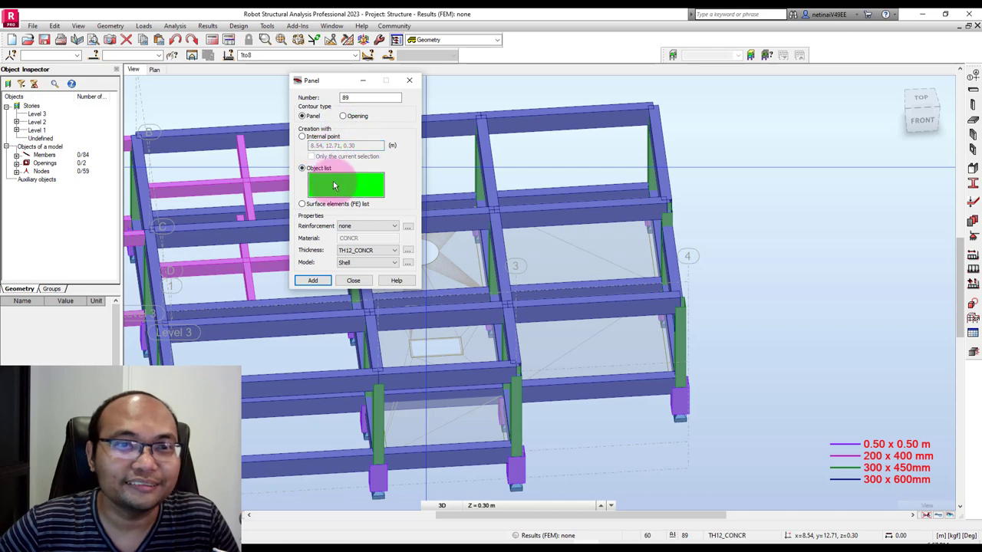
left_click(602, 333)
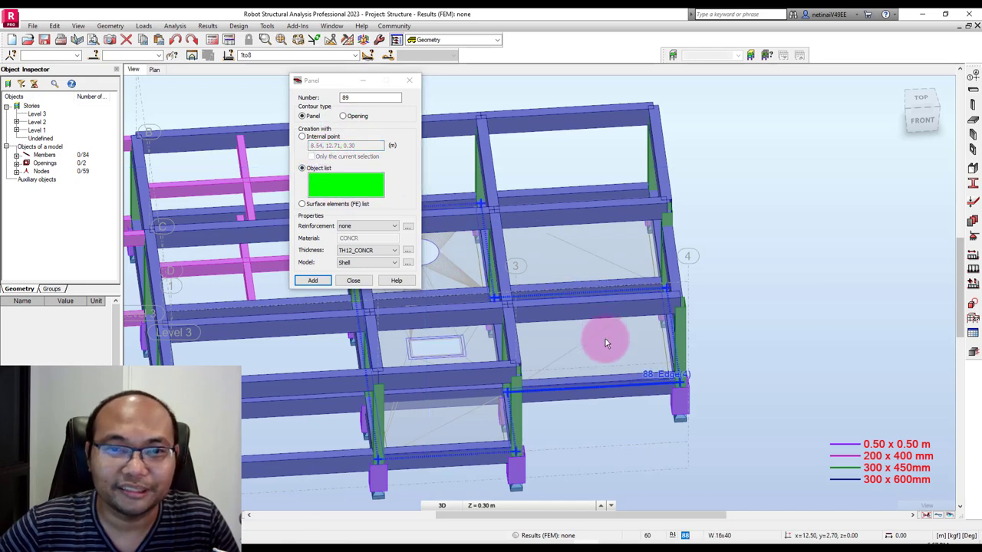
left_click(606, 343)
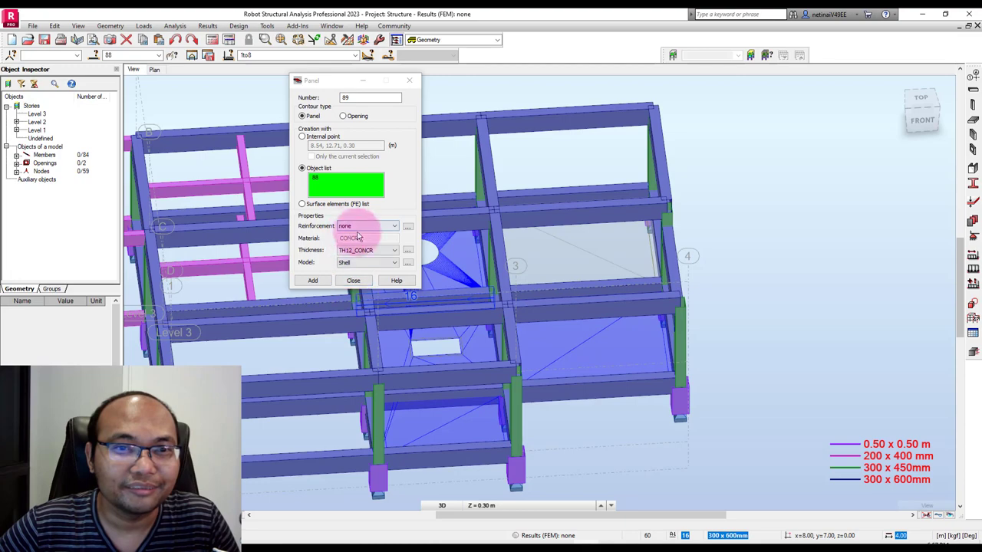
left_click(312, 282)
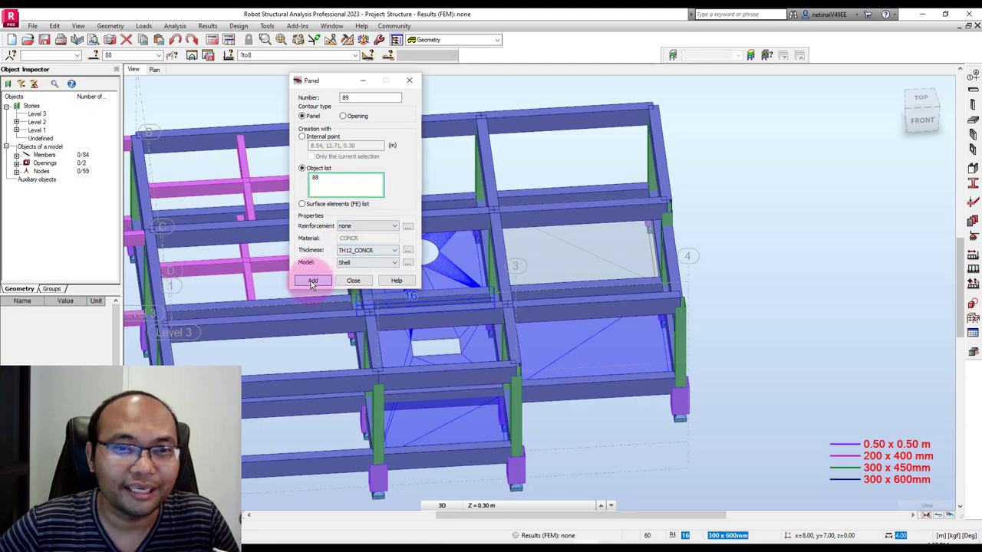
left_click(361, 281)
Review Panel 89's properties in the Object Inspector while orbiting the frame.
middle_click_drag(686, 407, 146, 181, "shift")
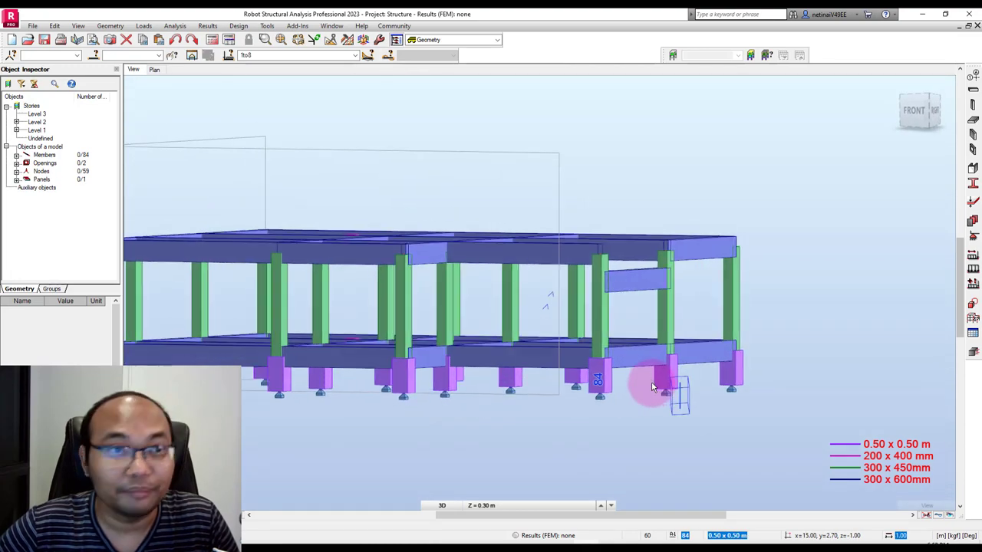
left_click(39, 179)
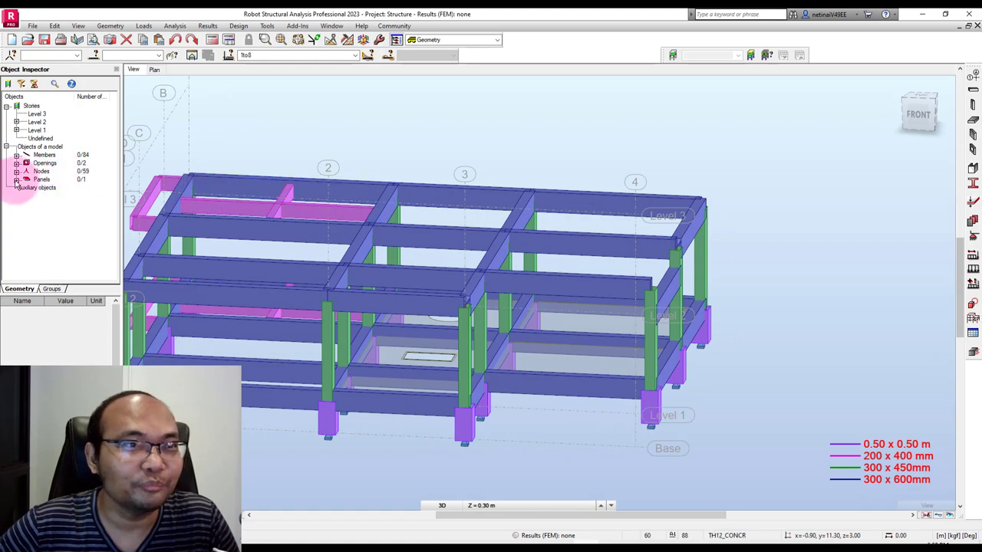
left_click(46, 188)
scroll(576, 333, "up", 3)
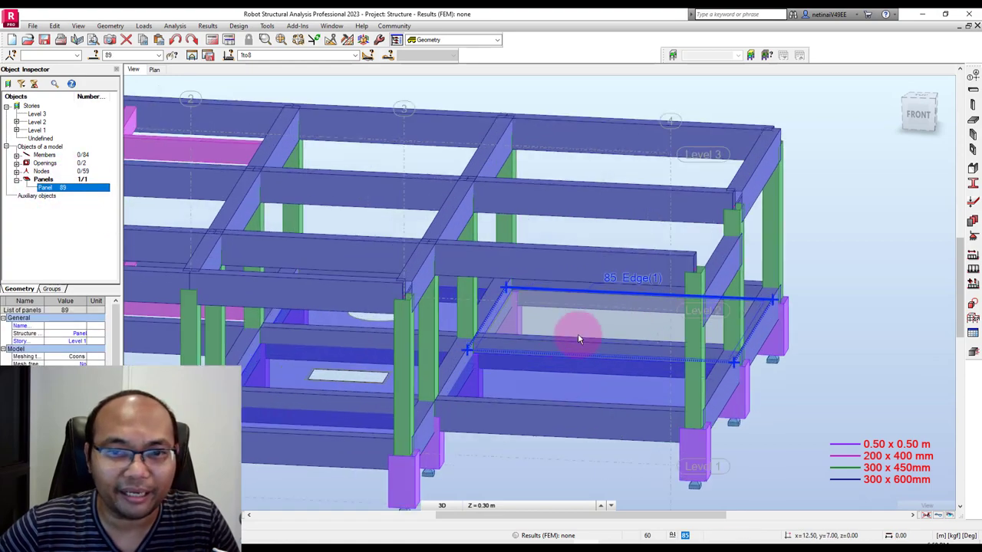
mouse_move(540, 475)
middle_mouse_down("shift")
mouse_move(654, 340)
mouse_move(475, 332)
middle_mouse_up("shift")
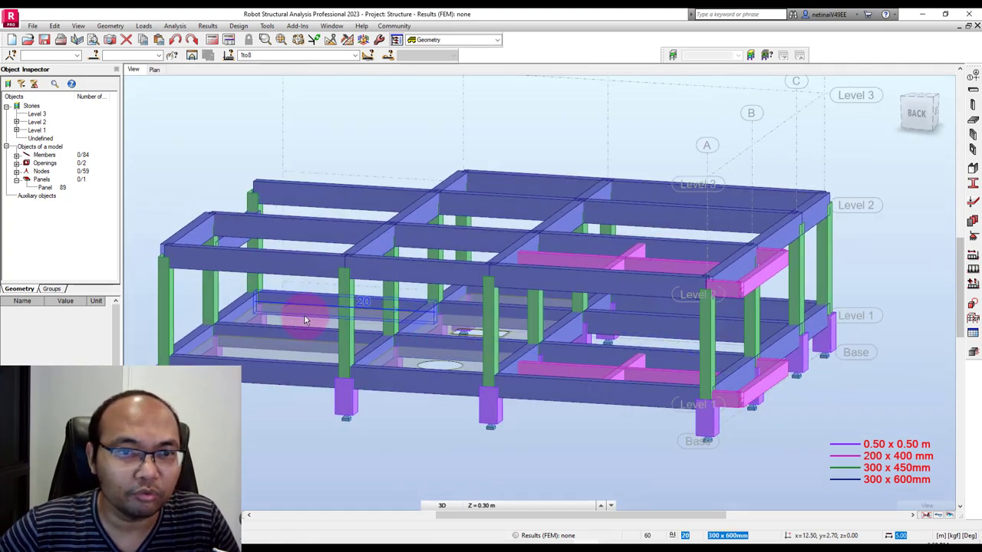
scroll(530, 219, "down", 3)
middle_click_drag(568, 169, 477, 213, "shift")
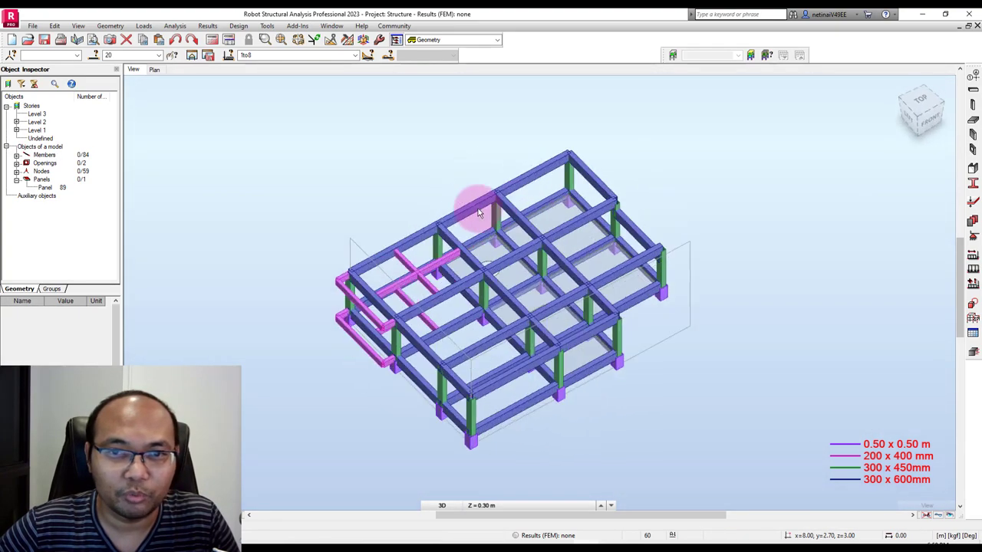
scroll(477, 213, "up", 3)
Select Panel 89 and panel 85 from the opposite side, then clear the selection.
left_click(659, 312)
scroll(667, 284, "down", 3)
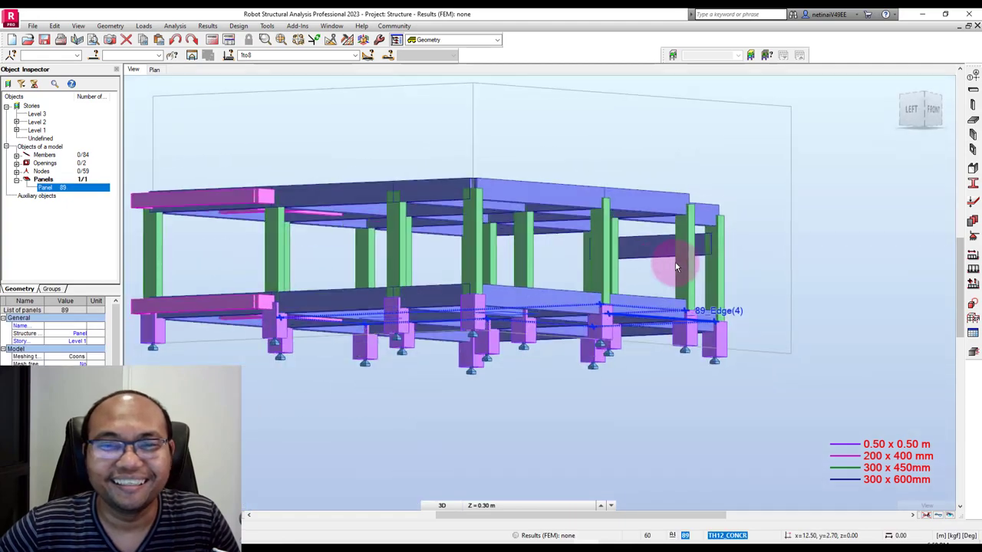
mouse_move(675, 263)
middle_mouse_down("shift")
mouse_move(714, 288)
mouse_move(402, 368)
mouse_move(373, 301)
middle_mouse_up("shift")
scroll(402, 368, "up", 3)
left_click(382, 381)
left_click(367, 399)
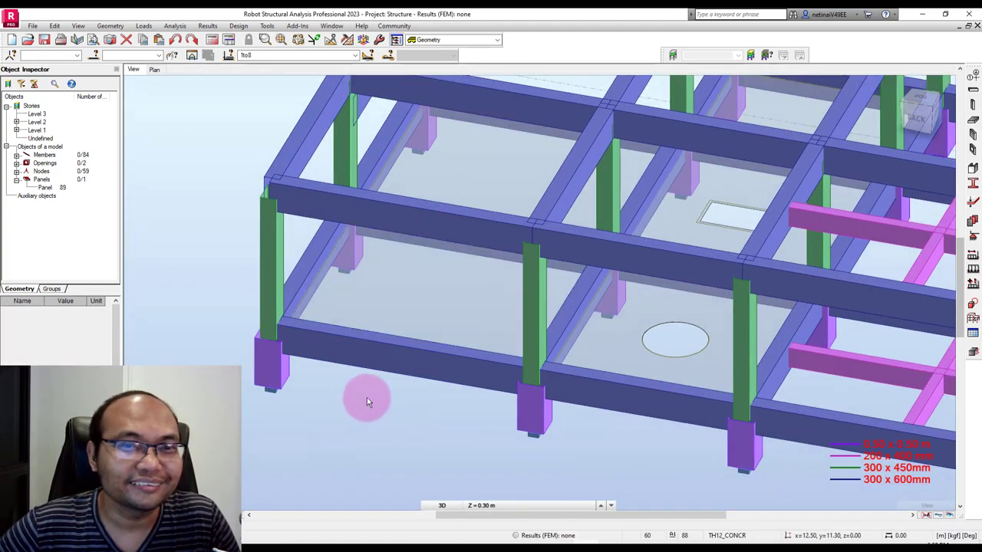
left_click(111, 25)
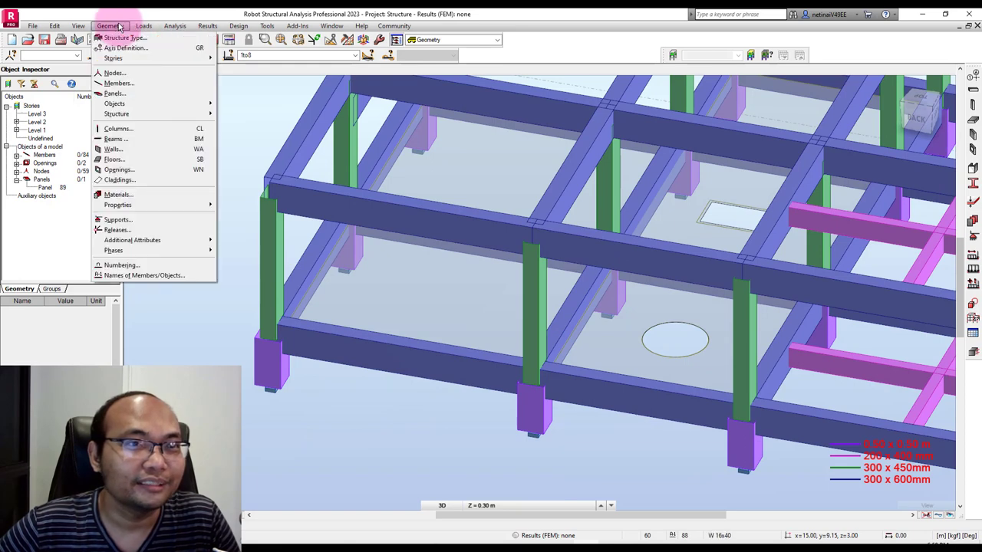
Orbit the Robot structure, compare it with the Revit analytical model, then return to Robot.
left_click(154, 35)
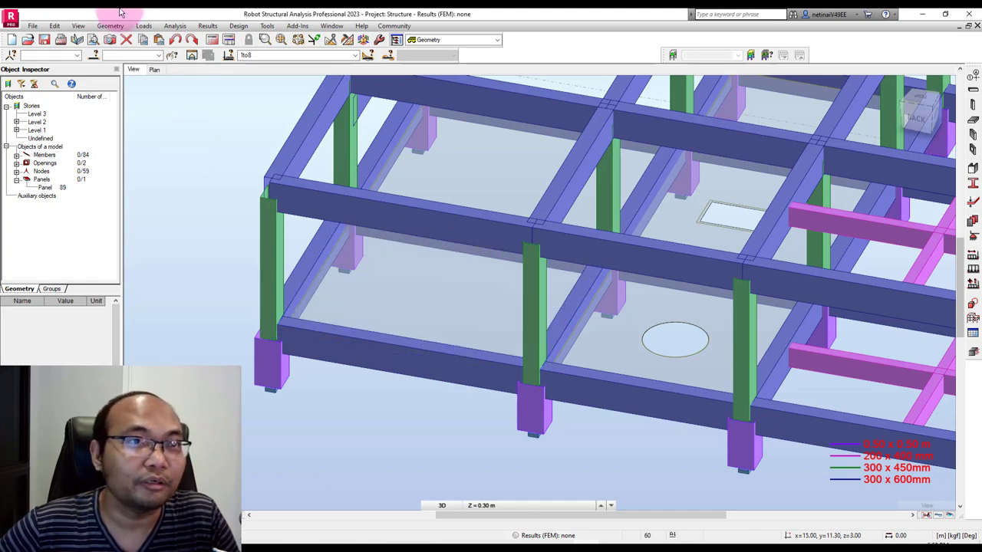
scroll(409, 343, "down", 5)
mouse_move(409, 344)
middle_mouse_down("shift")
mouse_move(419, 394)
mouse_move(281, 341)
mouse_move(475, 250)
middle_mouse_up("shift")
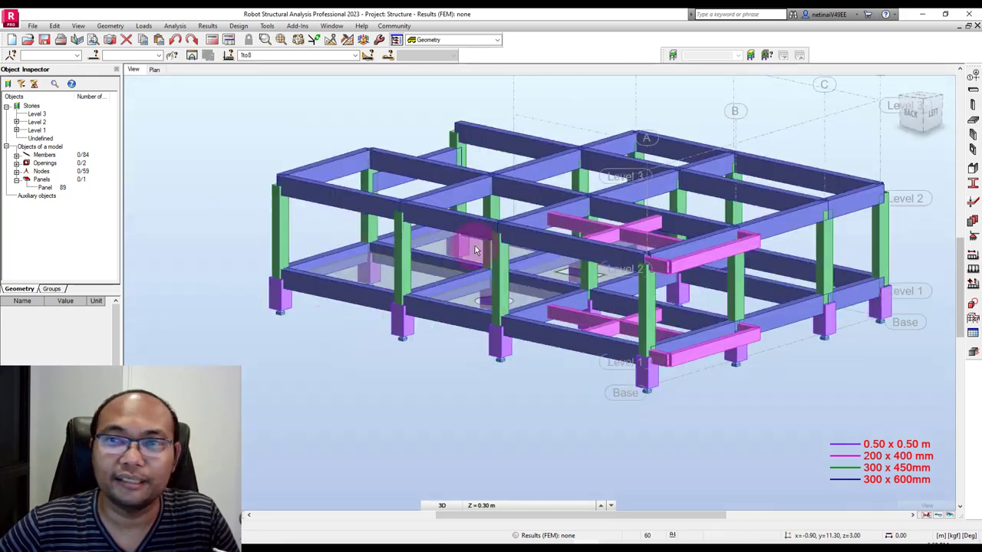
left_click(921, 14)
mouse_move(636, 340)
middle_mouse_down("shift")
mouse_move(406, 449)
mouse_move(425, 440)
middle_mouse_up("shift")
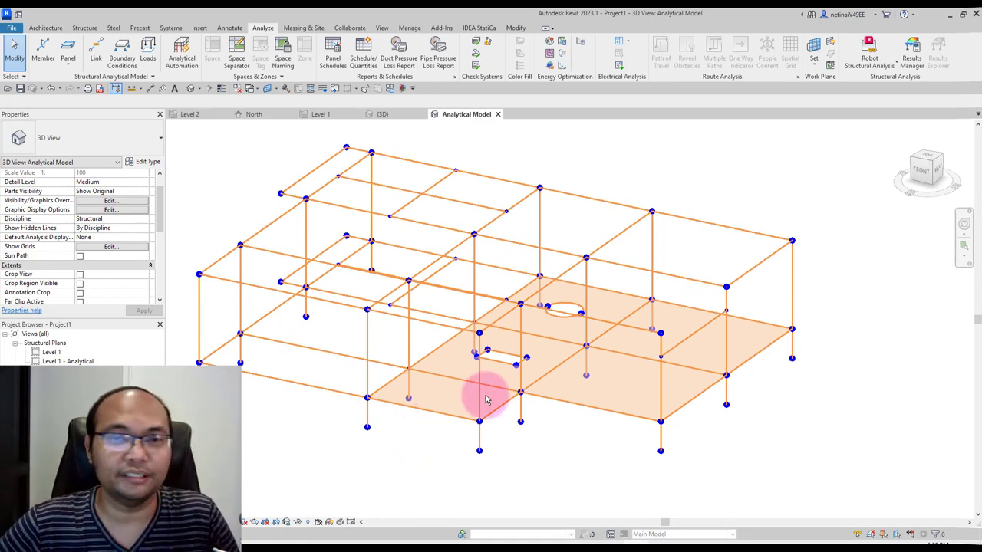
key("alt+Tab")
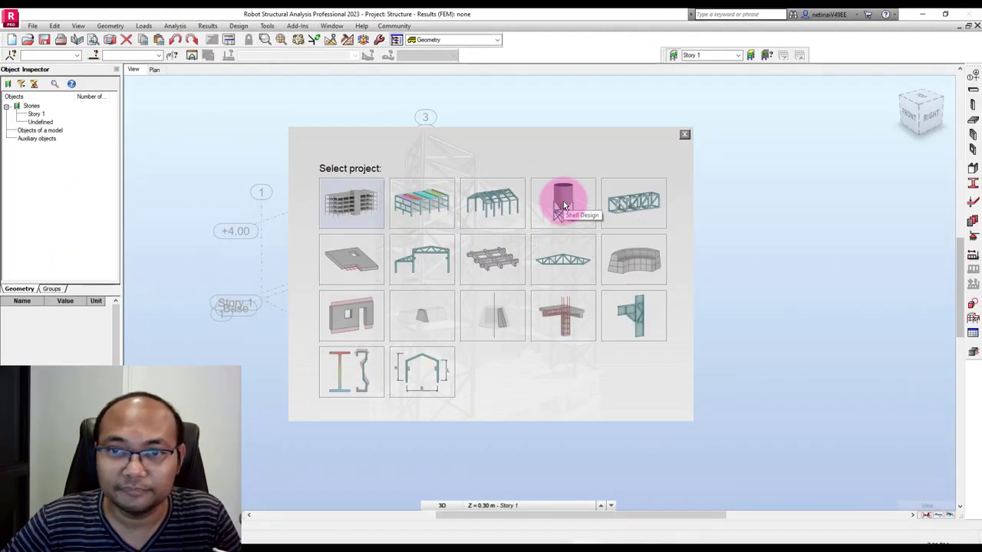
Load the new project type and, in Axis Definition, label the levels by elevation Value.
left_click(563, 206)
left_click(502, 298)
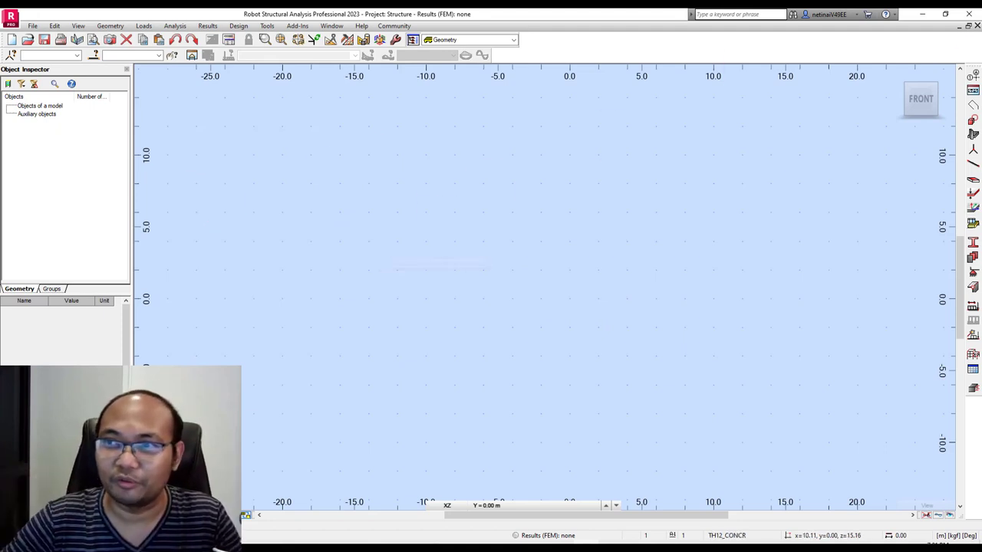
left_click(974, 78)
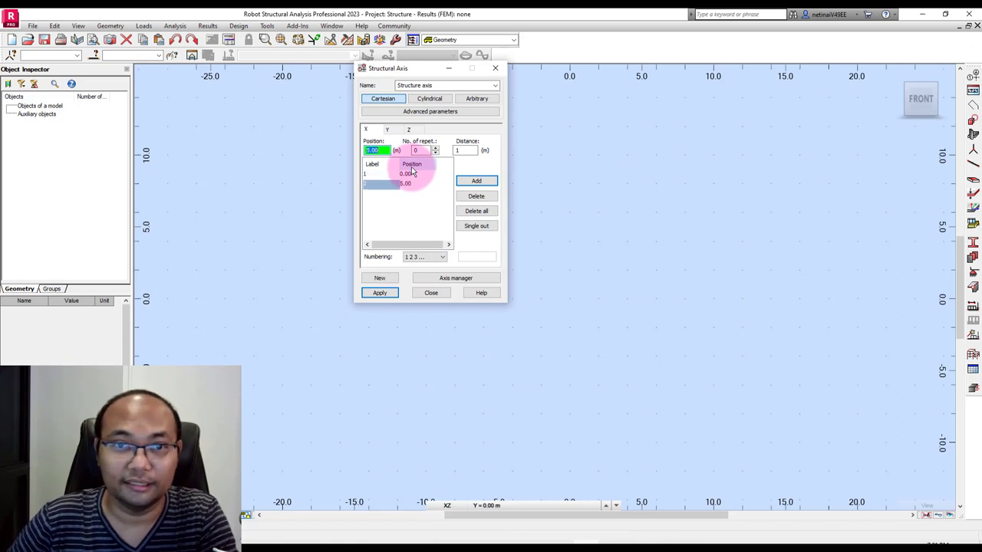
left_click(398, 133)
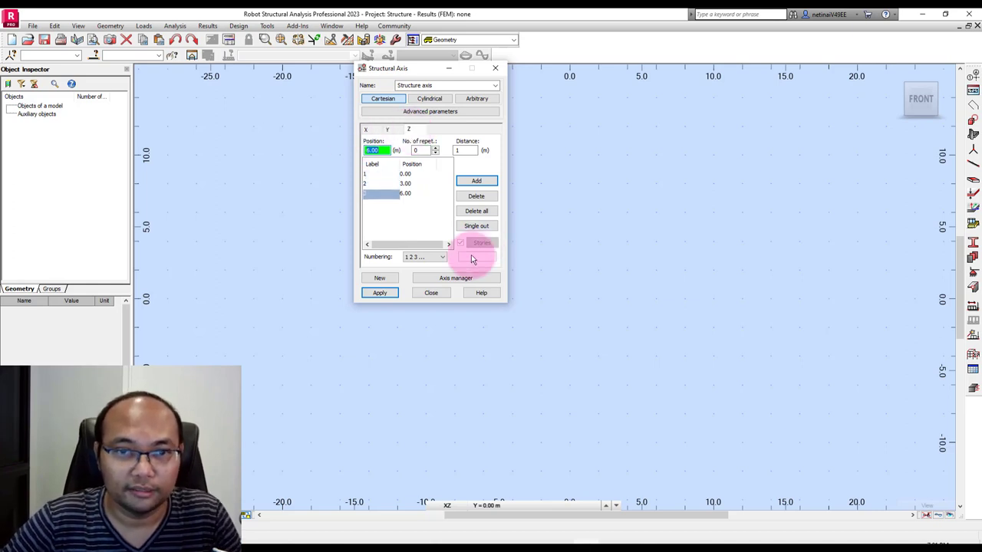
left_click(431, 258)
left_click(413, 280)
Apply the axis grid and draw three steel columns from the base up to level +3.00.
left_click(379, 293)
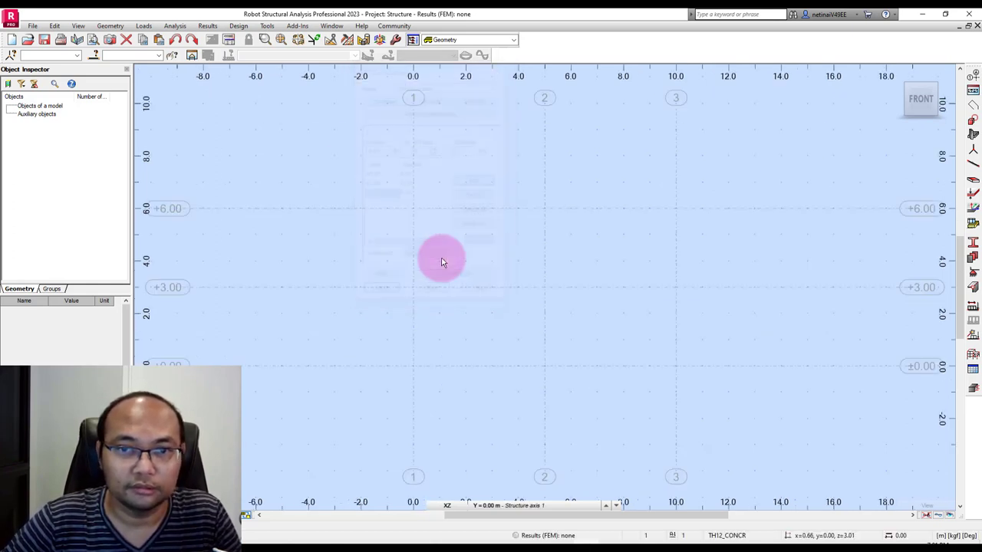
left_click(902, 106)
left_click(973, 164)
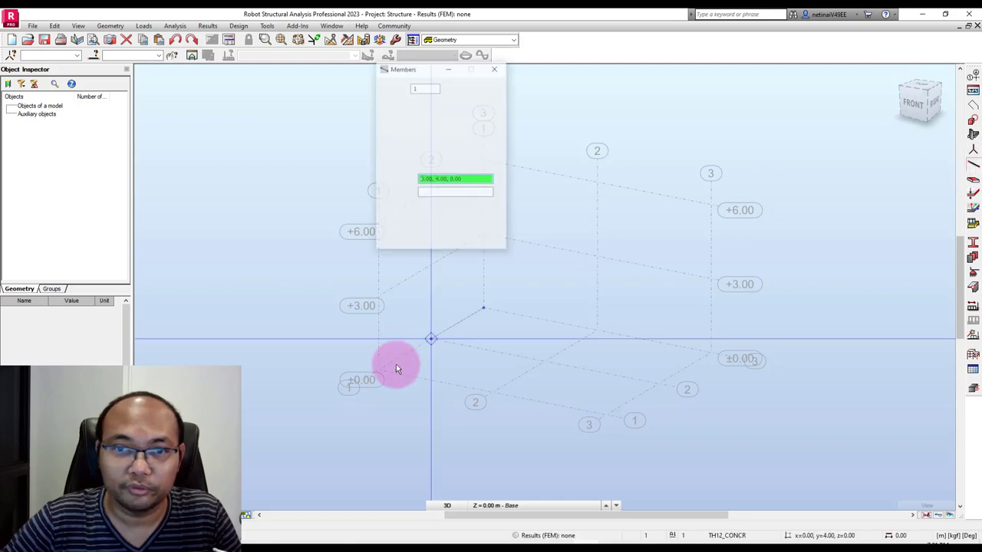
left_click(379, 370)
middle_click_drag(385, 306, 286, 355)
left_click(286, 354)
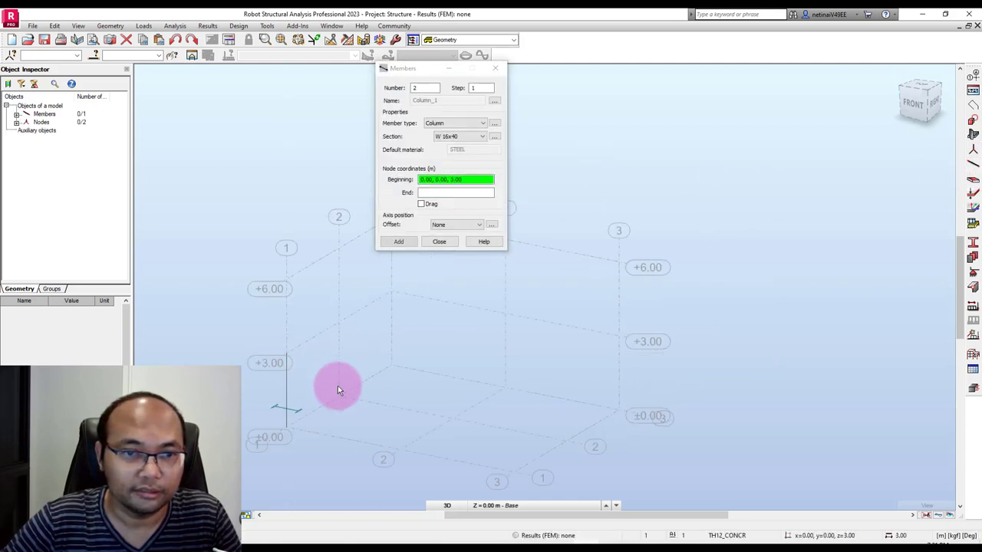
left_click(339, 395)
left_click(339, 322)
left_click(390, 373)
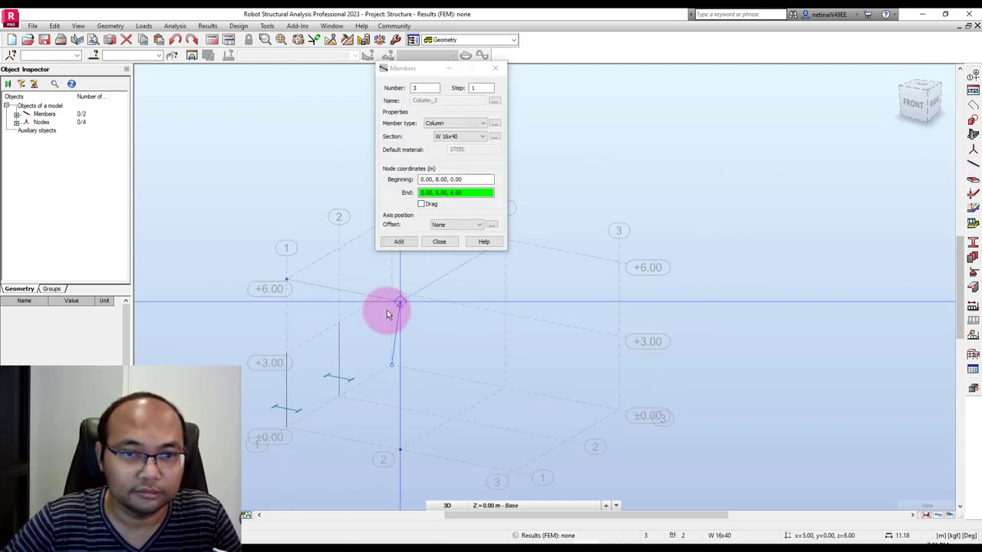
left_click(386, 313)
key("ctrl+z")
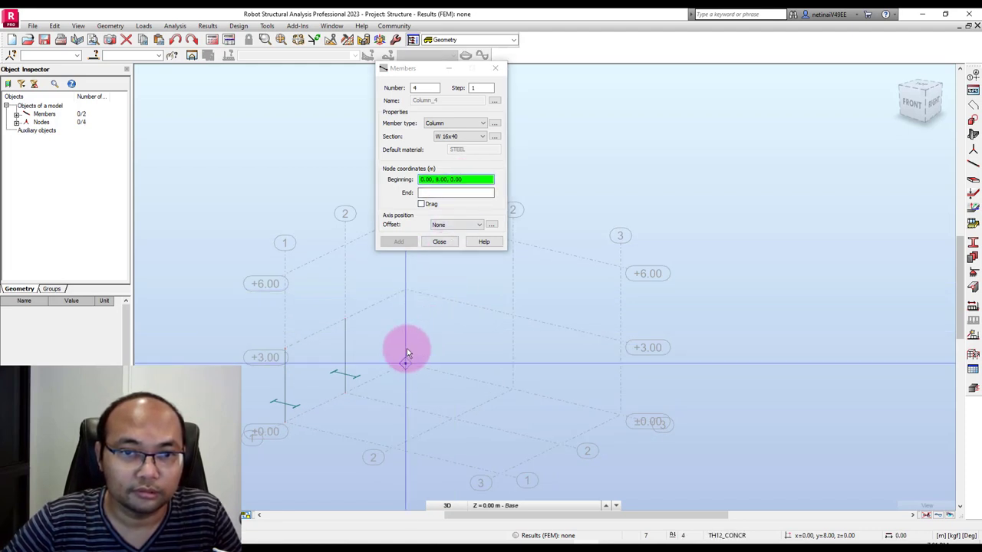
left_click(406, 364)
left_click(406, 289)
left_click(439, 244)
Copy the three columns 5 m along X twice with Translate (Ctrl+T).
scroll(439, 247, "down", 2)
left_click_drag(254, 235, 448, 357)
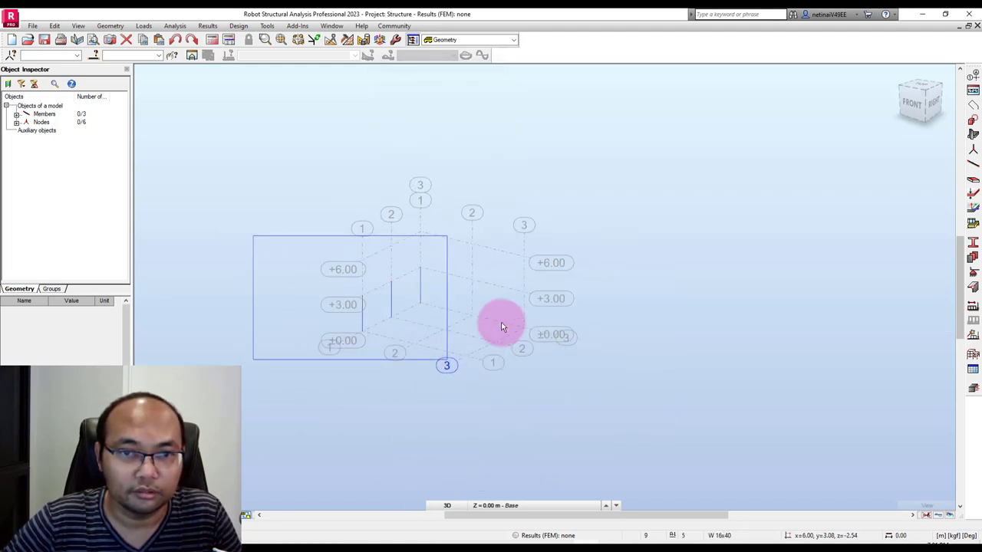
scroll(500, 327, "up", 1)
key("ctrl+t")
left_click(920, 174)
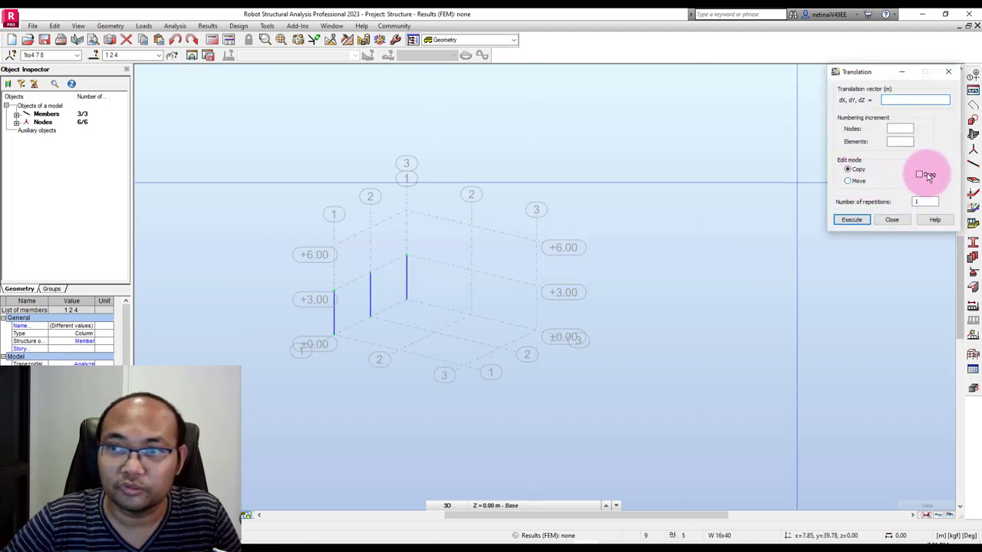
left_click(333, 337)
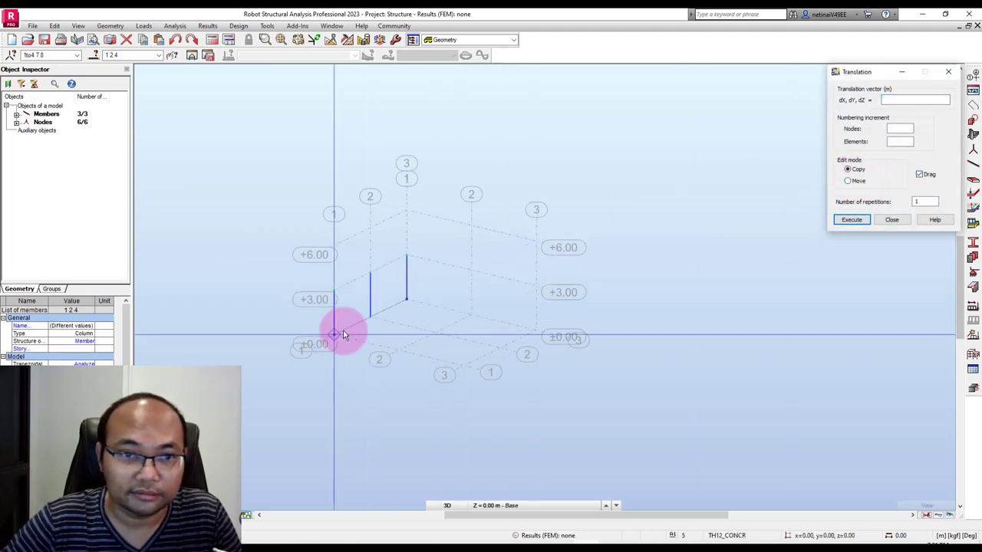
left_click(399, 350)
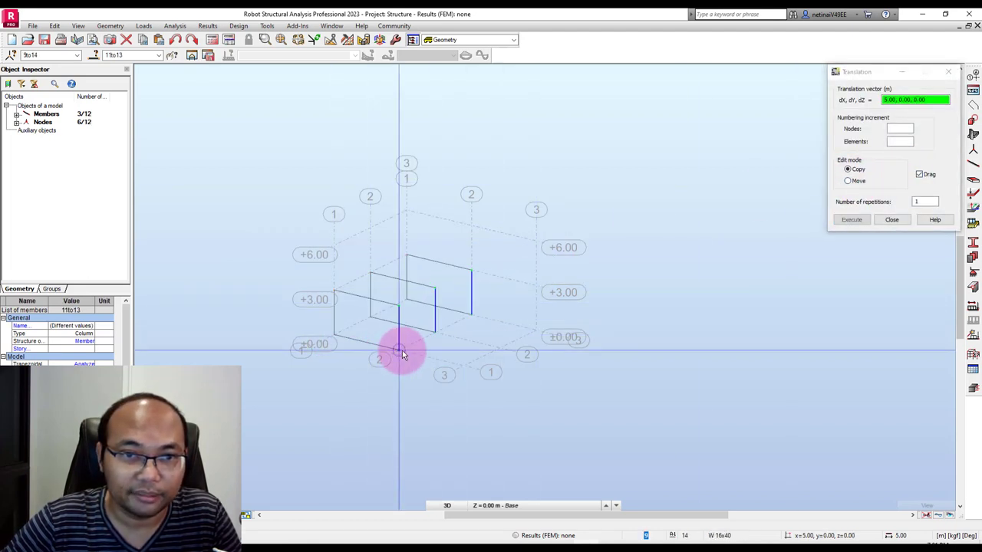
left_click(464, 351)
left_click(891, 220)
left_click(528, 272)
Draw the top beams at the 3 m level, including the 0,0,3 to 0,8,3 beam and the 5 m spans.
scroll(528, 272, "up", 2)
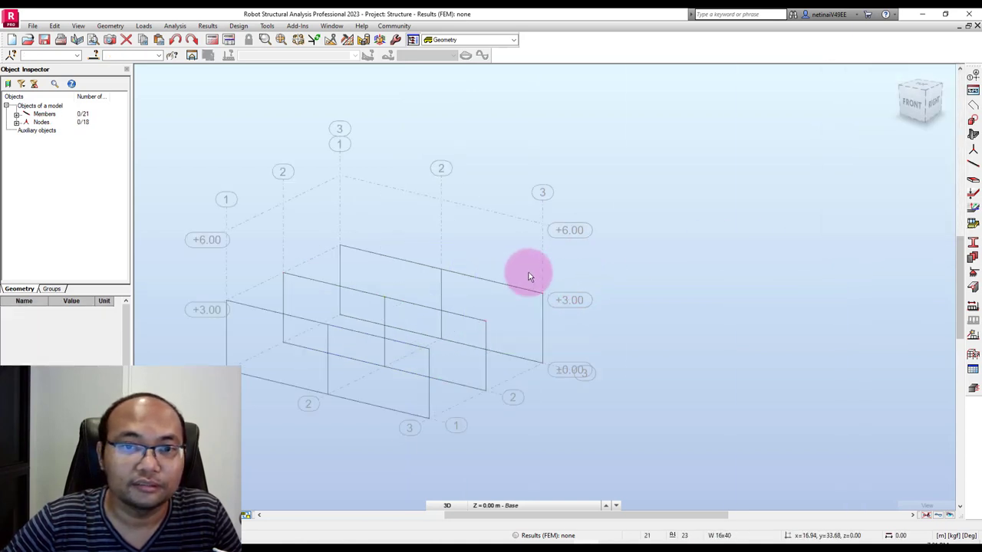
scroll(528, 273, "up", 2)
left_click(973, 177)
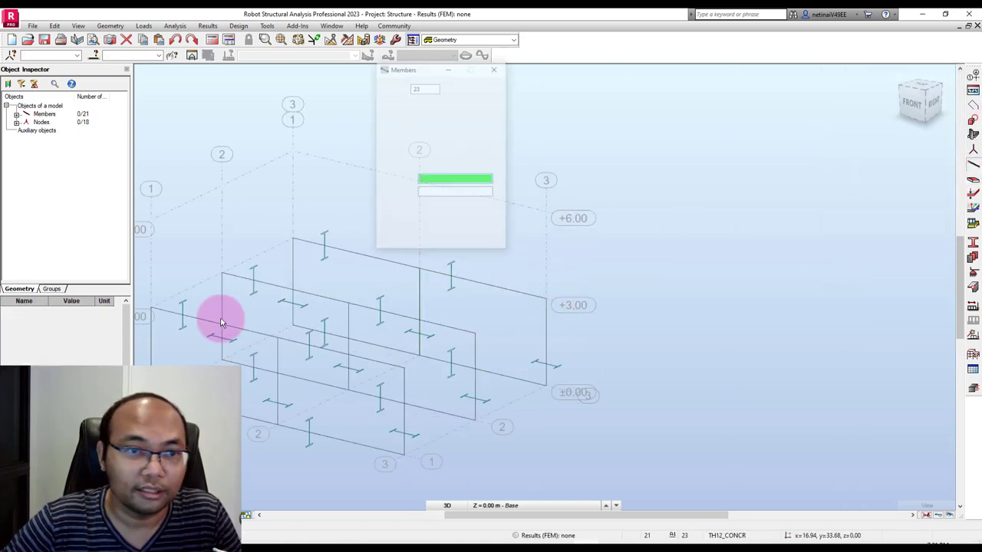
left_click(152, 307)
left_click(293, 239)
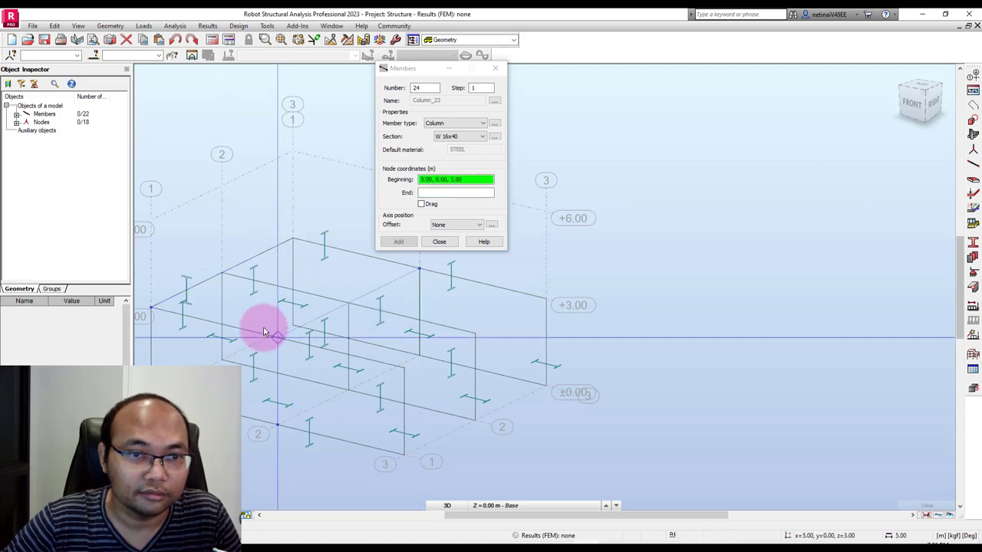
left_click(279, 338)
left_click(419, 268)
left_click(406, 369)
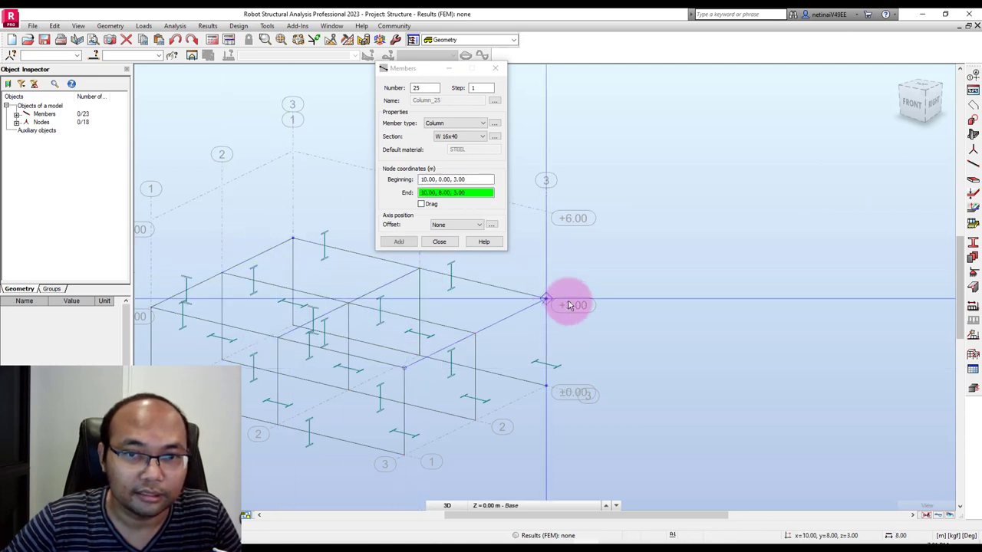
left_click(565, 300)
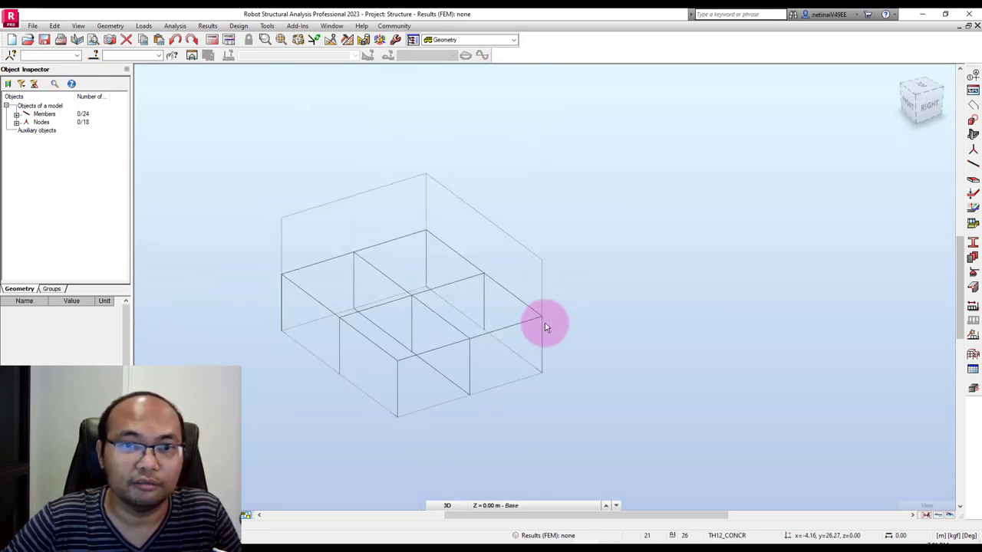
Delete the ground-level members in front view, then display members as 3D sections.
left_click(912, 108)
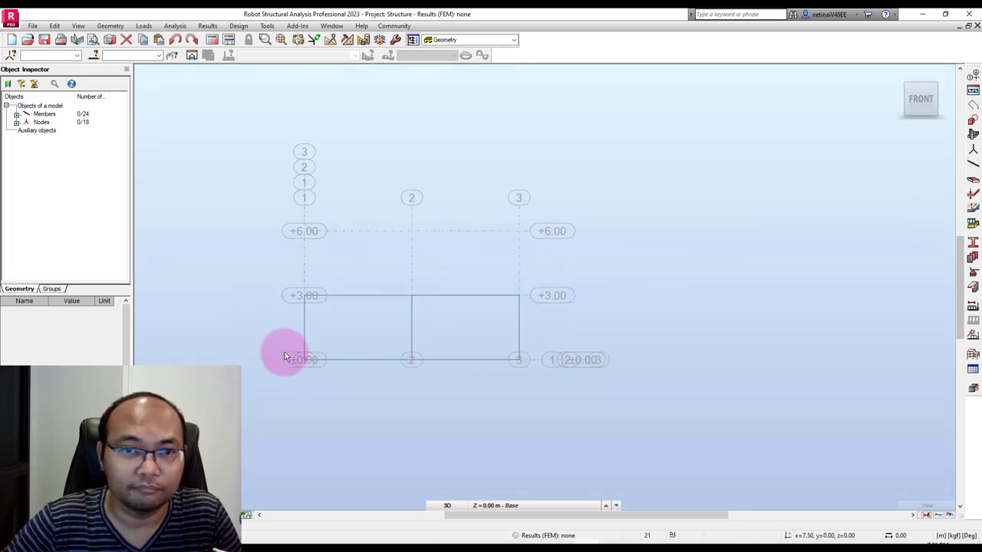
left_click_drag(252, 333, 645, 421)
key("Delete")
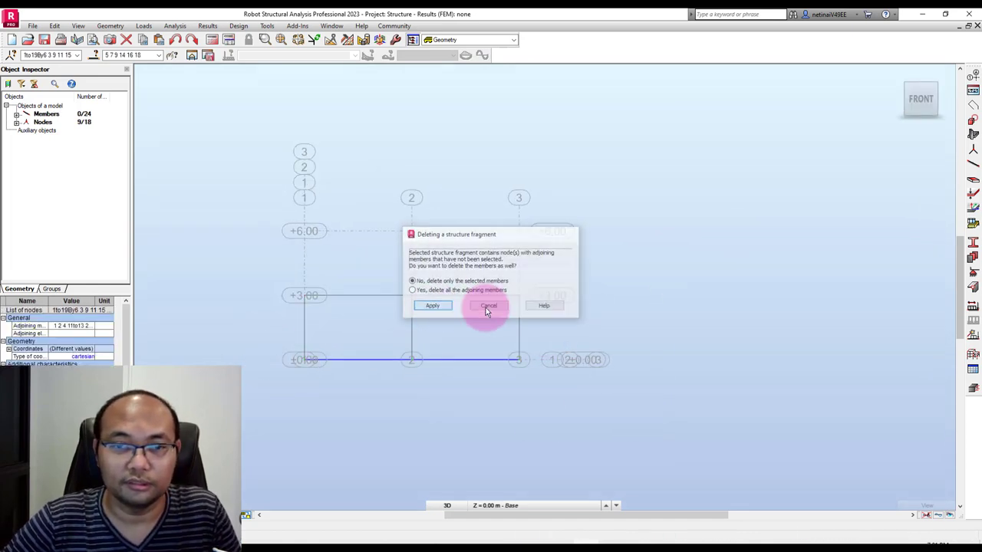
left_click(485, 307)
mouse_move(668, 312)
middle_mouse_down("shift")
mouse_move(605, 354)
mouse_move(307, 442)
middle_mouse_up("shift")
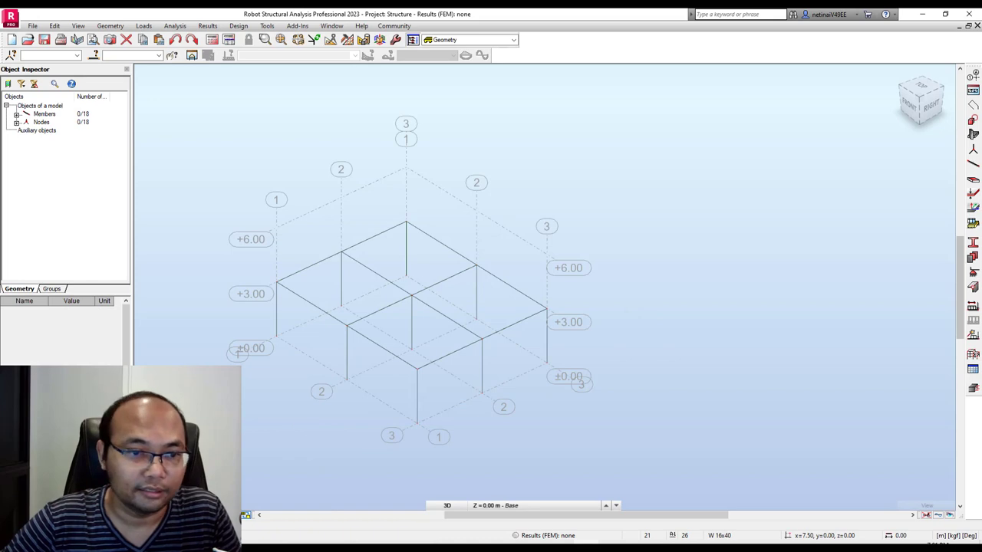
left_click(324, 390)
Draw two diagonal bracing members between the frame nodes.
left_click(973, 165)
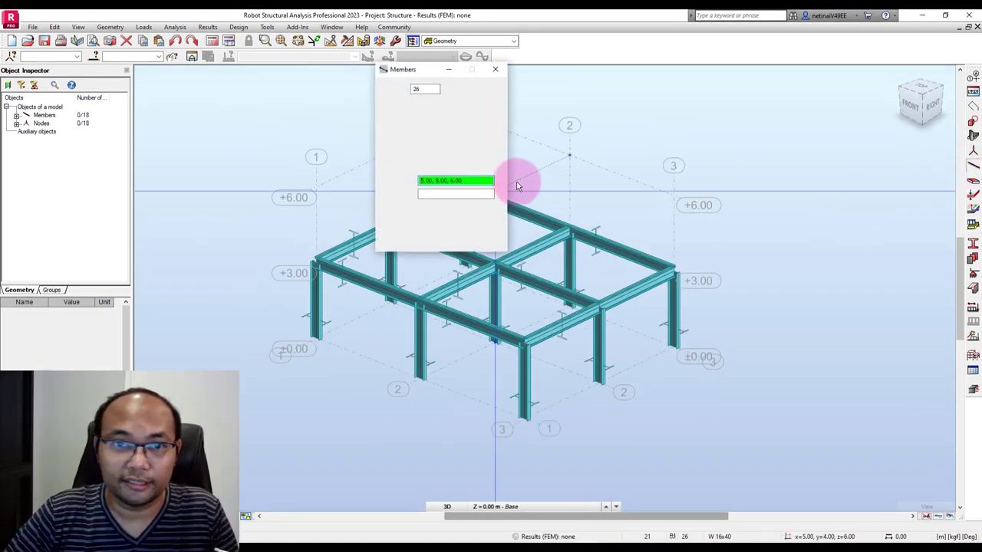
scroll(517, 184, "up", 3)
left_click(204, 305)
left_click(466, 312)
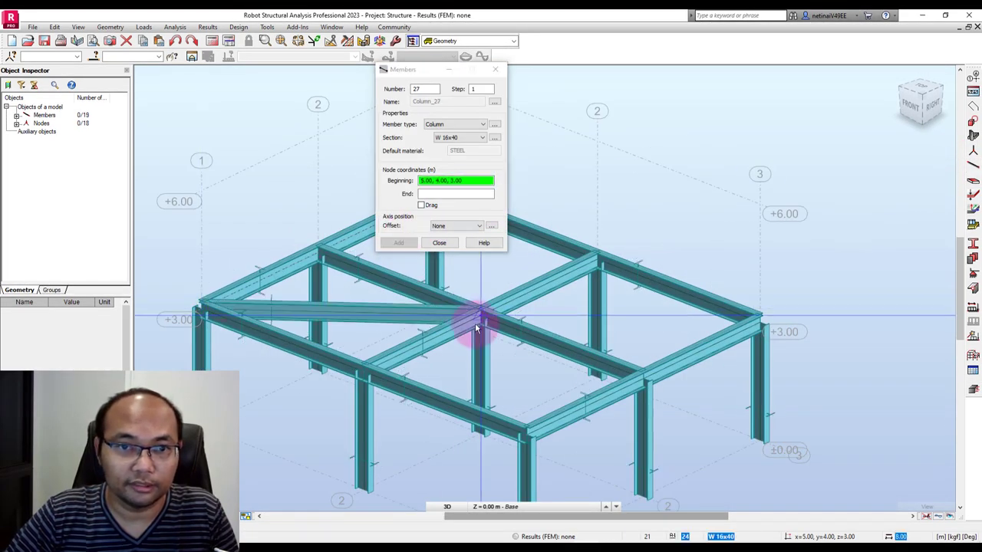
scroll(475, 323, "down", 2)
left_click(489, 328)
left_click(519, 404)
left_click(495, 69)
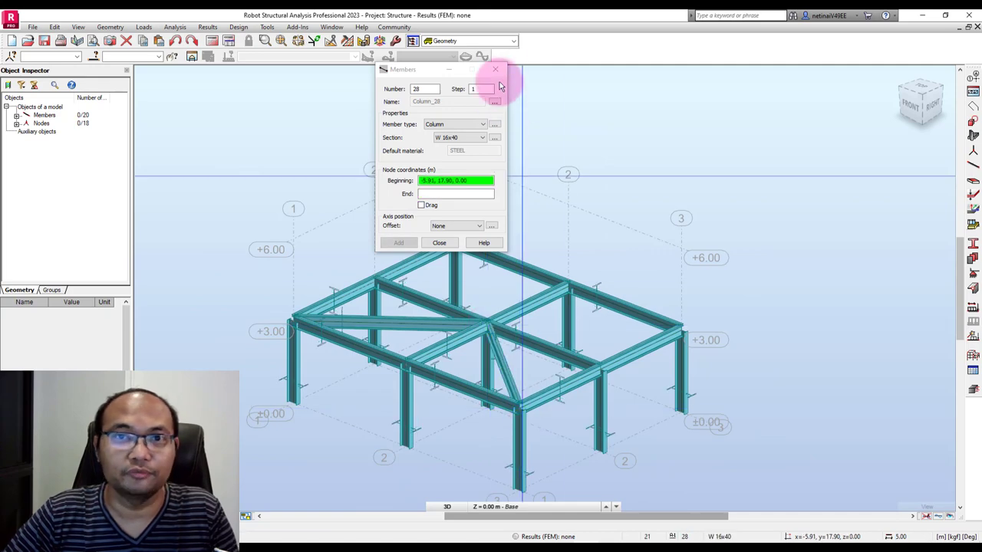
scroll(633, 146, "up", 2)
scroll(634, 151, "down", 3)
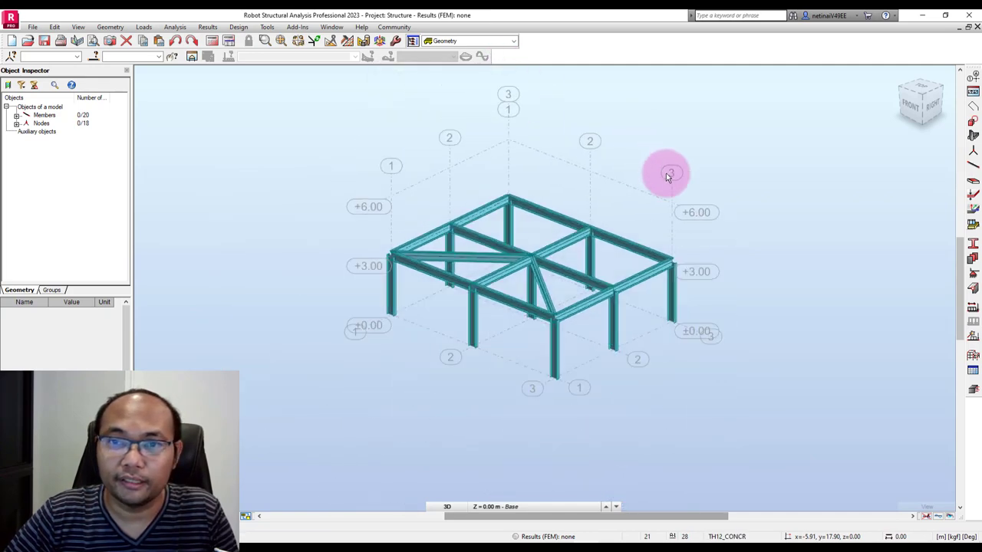
scroll(668, 171, "up", 1)
scroll(647, 192, "up", 1)
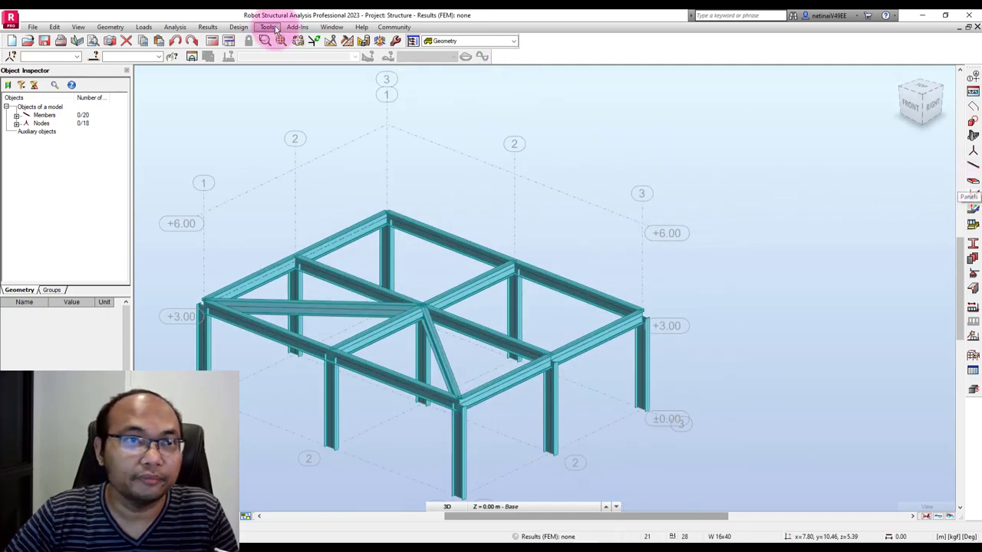
left_click(110, 27)
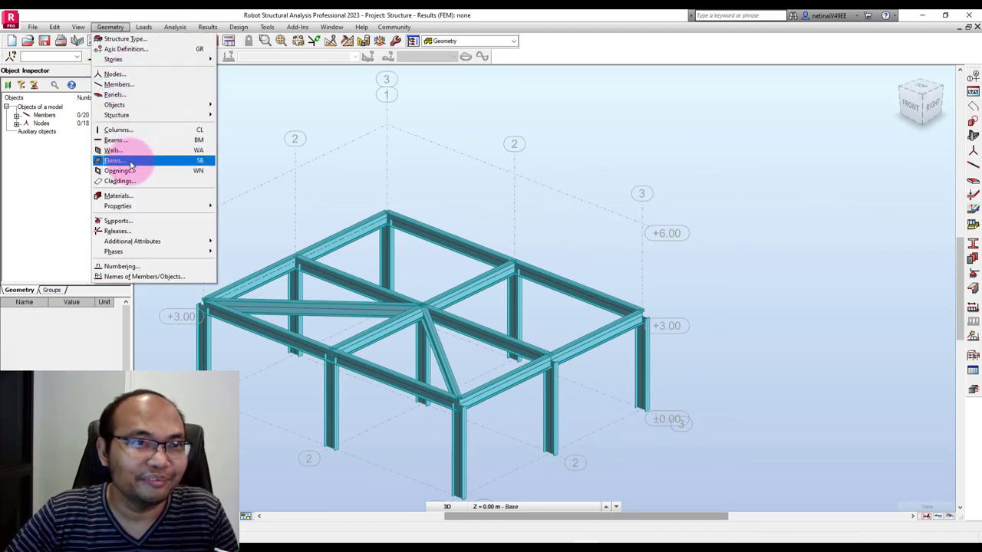
Create a floor slab over the top frame by picking its corner nodes.
left_click(135, 159)
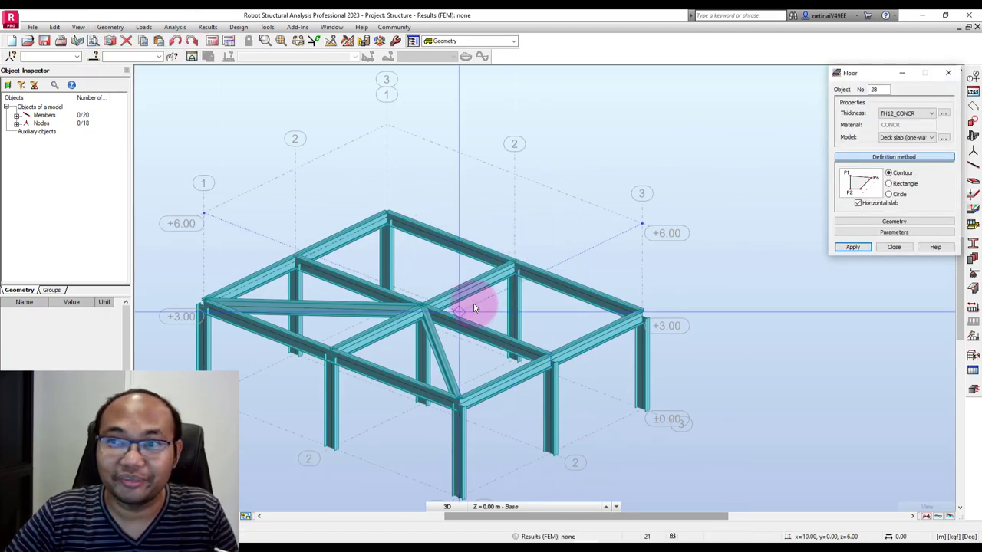
left_click(296, 262)
left_click(388, 216)
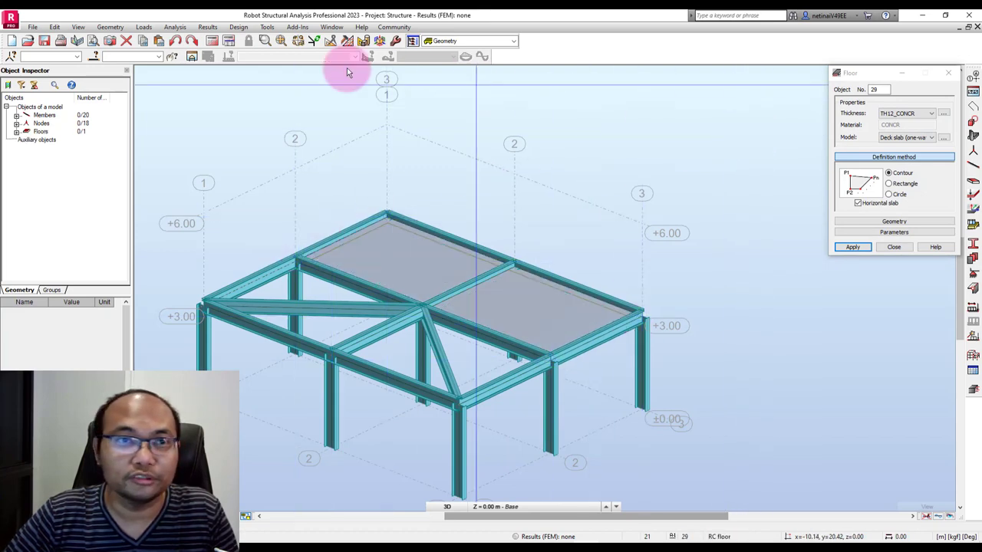
Add a 3 m high wall from the left column base to the front corner column base.
left_click(109, 27)
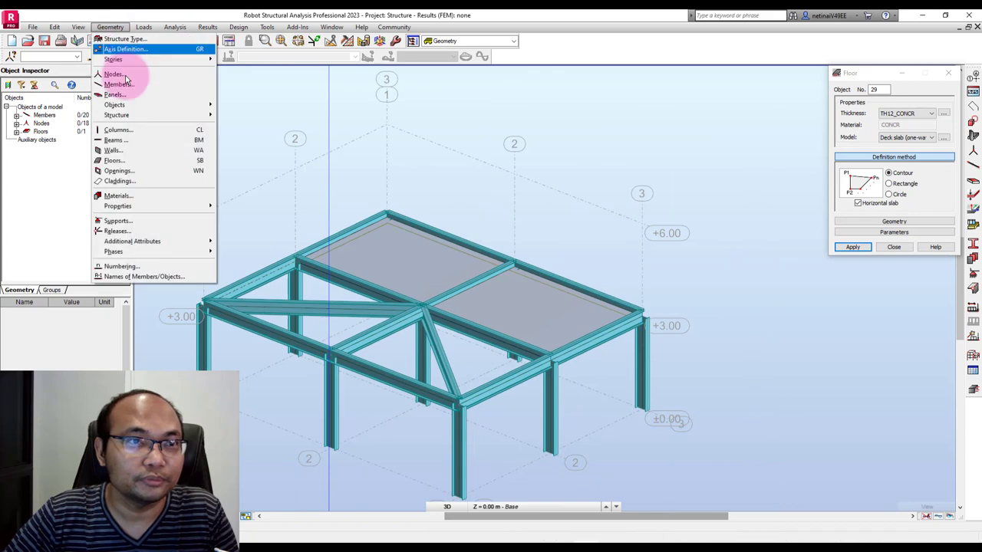
left_click(115, 150)
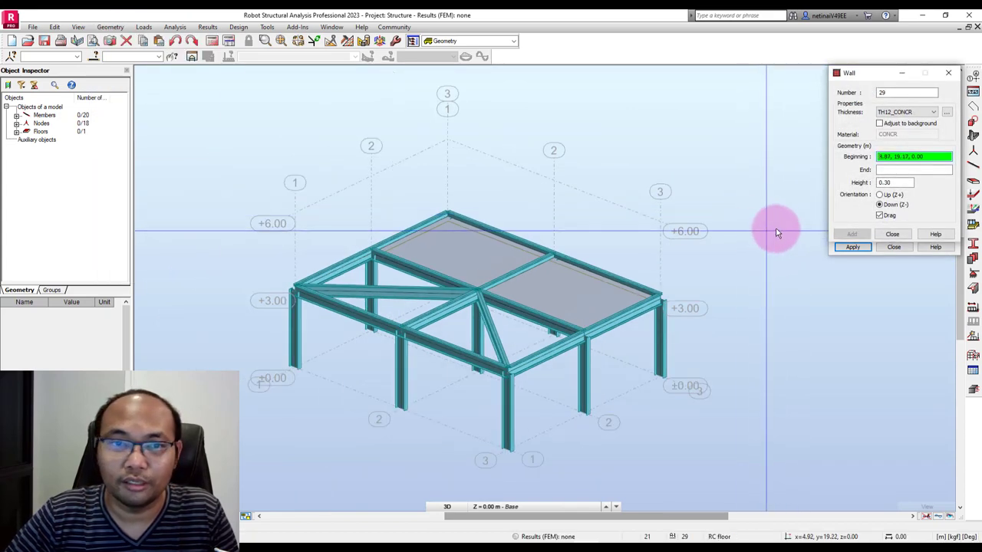
type("3.")
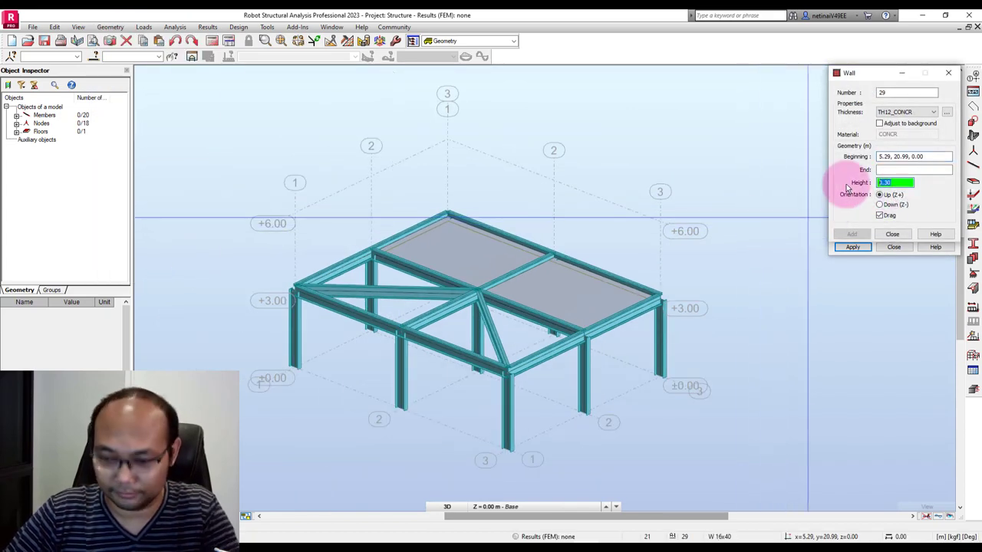
left_click(913, 157)
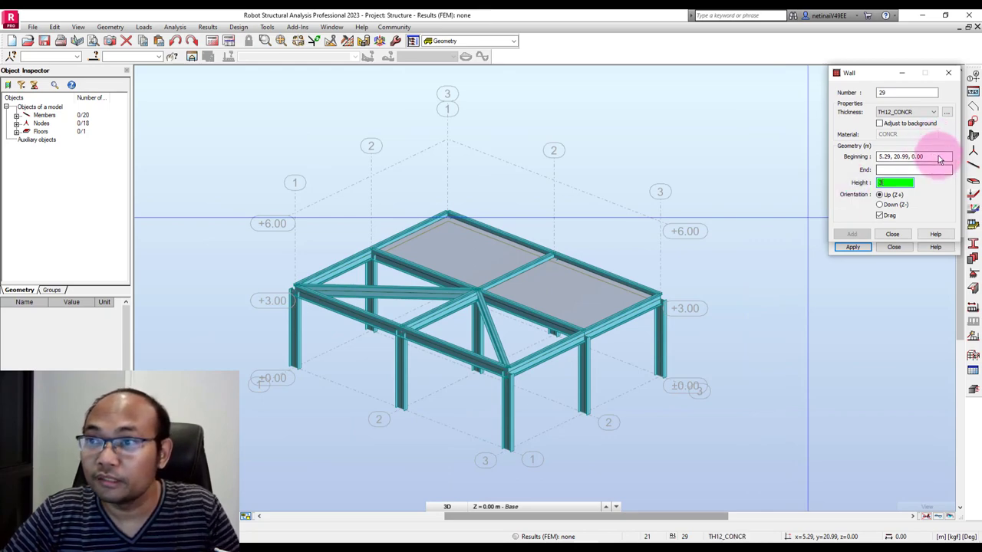
left_click(295, 366)
left_click(506, 449)
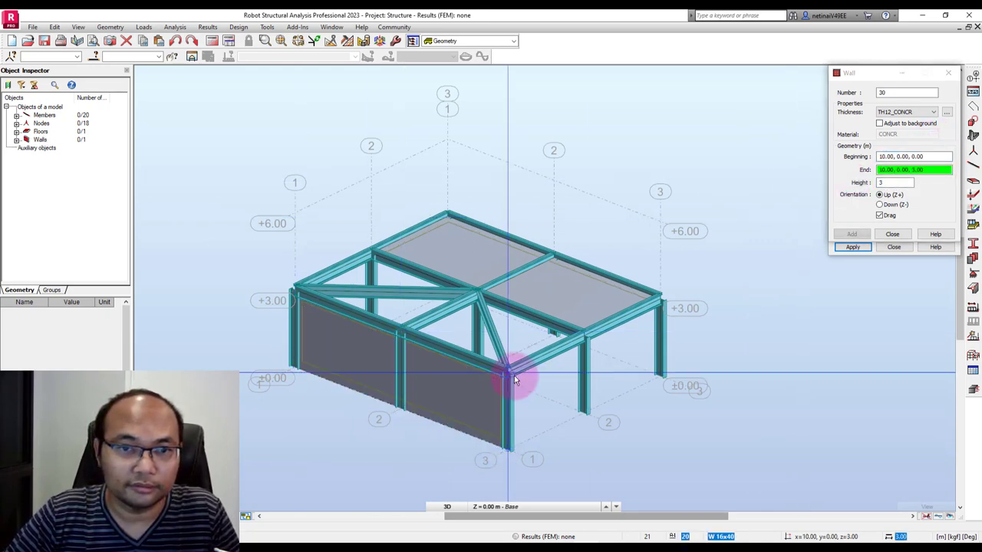
left_click(894, 247)
left_click(896, 247)
mouse_move(691, 242)
middle_mouse_down("shift")
mouse_move(702, 247)
mouse_move(770, 204)
middle_mouse_up("shift")
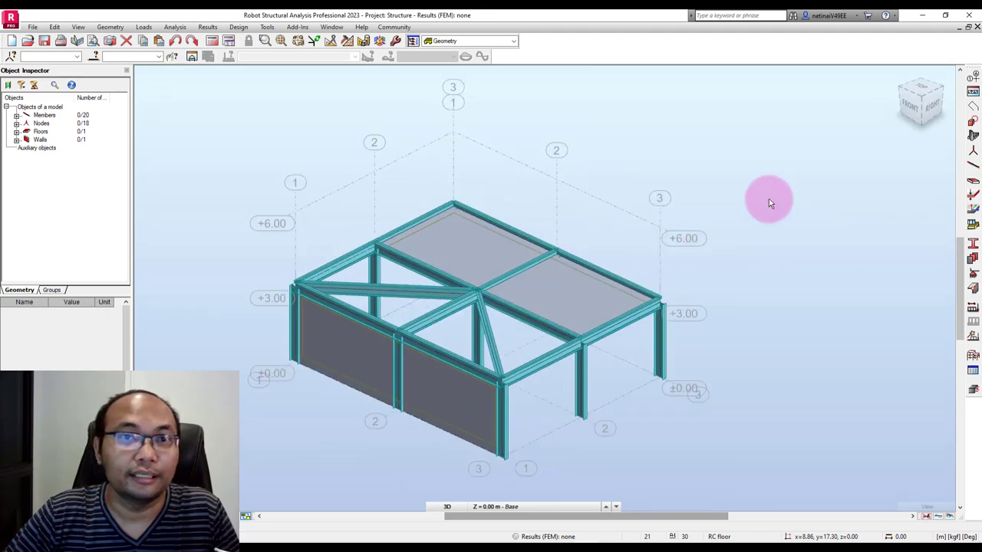
Send the model to Revit via Integration with Revit and dismiss the 'Revit is not run' warning.
left_click(297, 28)
left_click(403, 52)
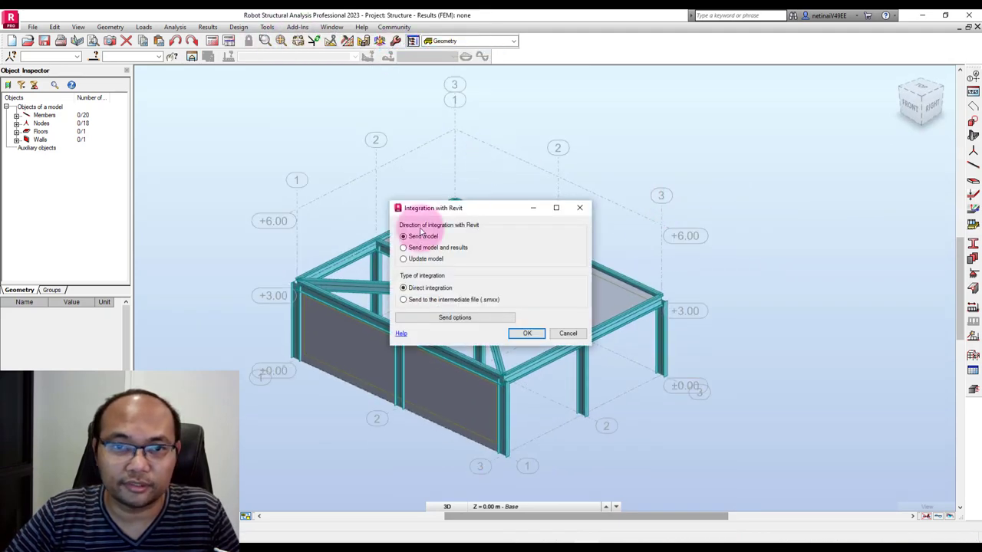
left_click(530, 336)
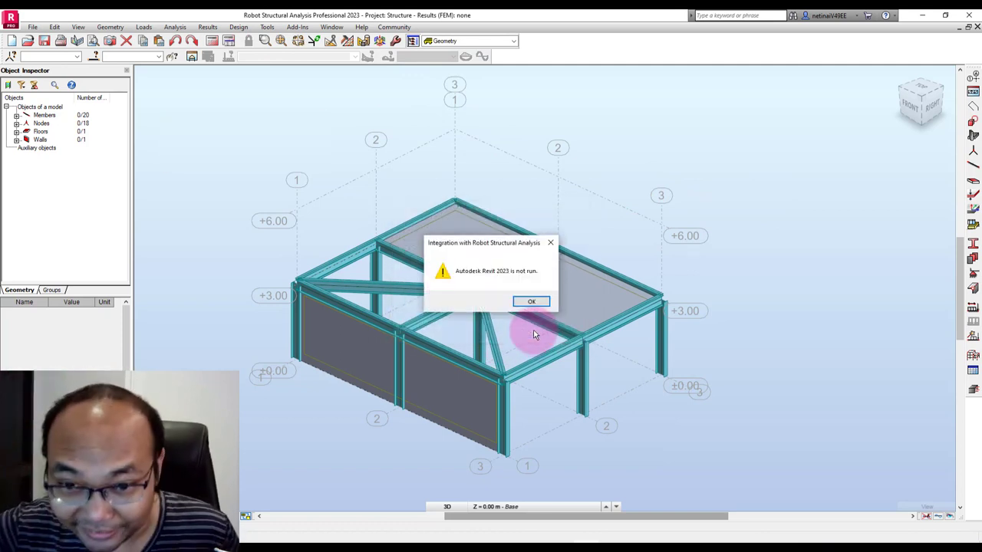
left_click(530, 302)
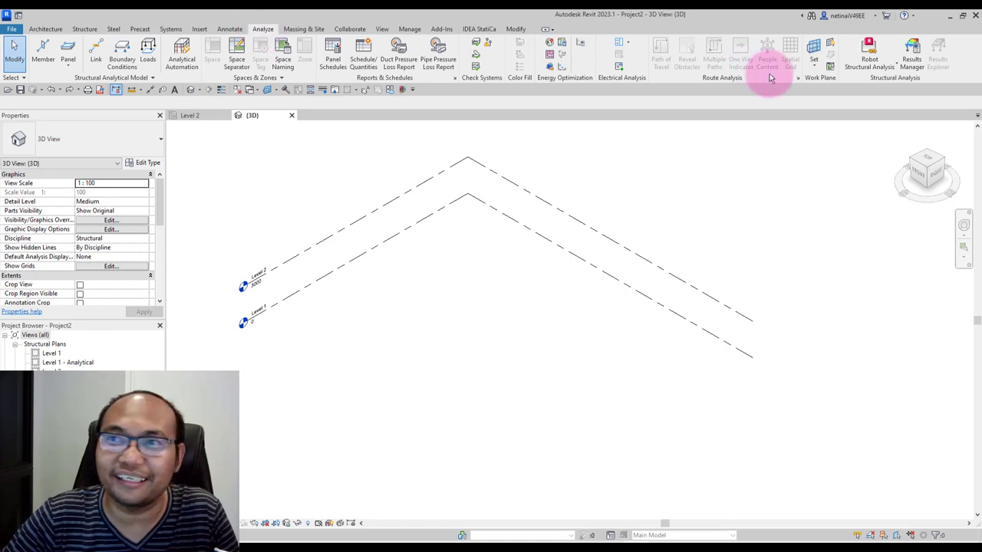
Import the Robot frame with the Robot Structural Analysis Link using Update model, skipping the events report.
left_click(869, 58)
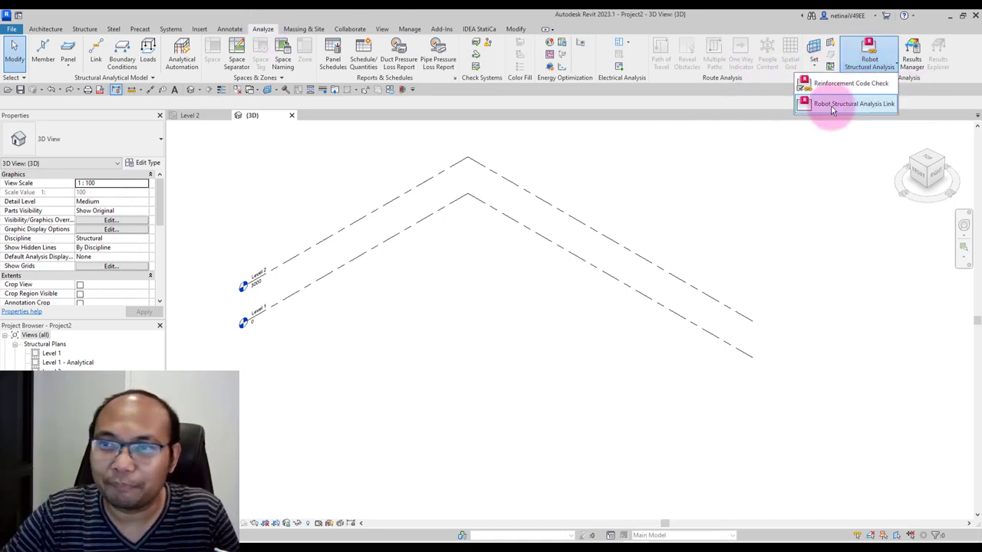
left_click(837, 104)
left_click(395, 247)
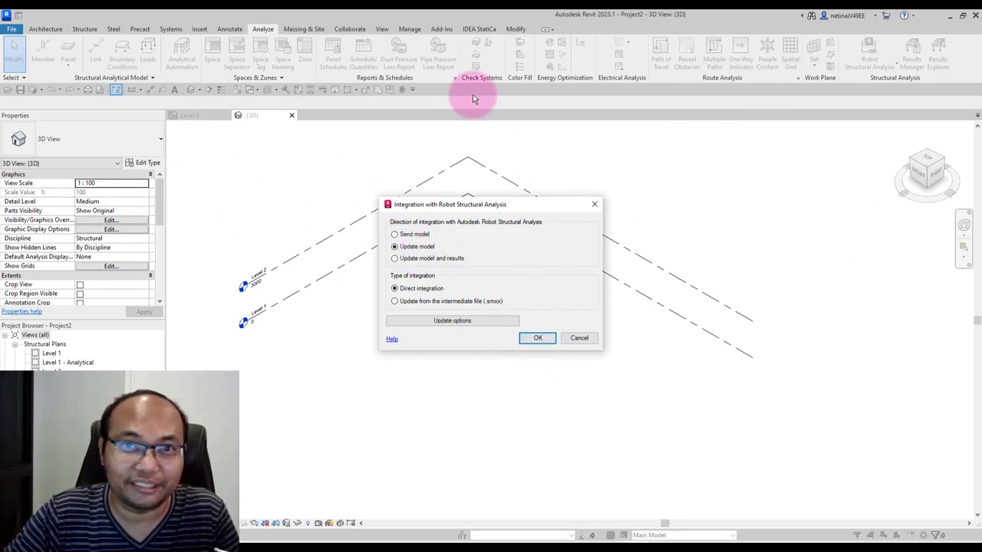
left_click(557, 338)
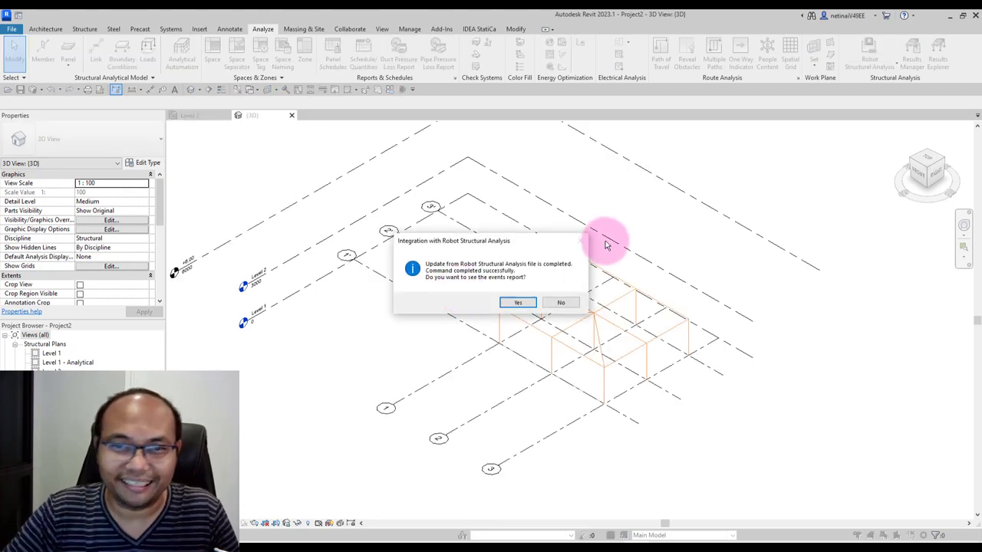
left_click(560, 303)
mouse_move(627, 322)
middle_mouse_down("shift")
mouse_move(732, 303)
mouse_move(817, 182)
mouse_move(596, 346)
middle_mouse_up("shift")
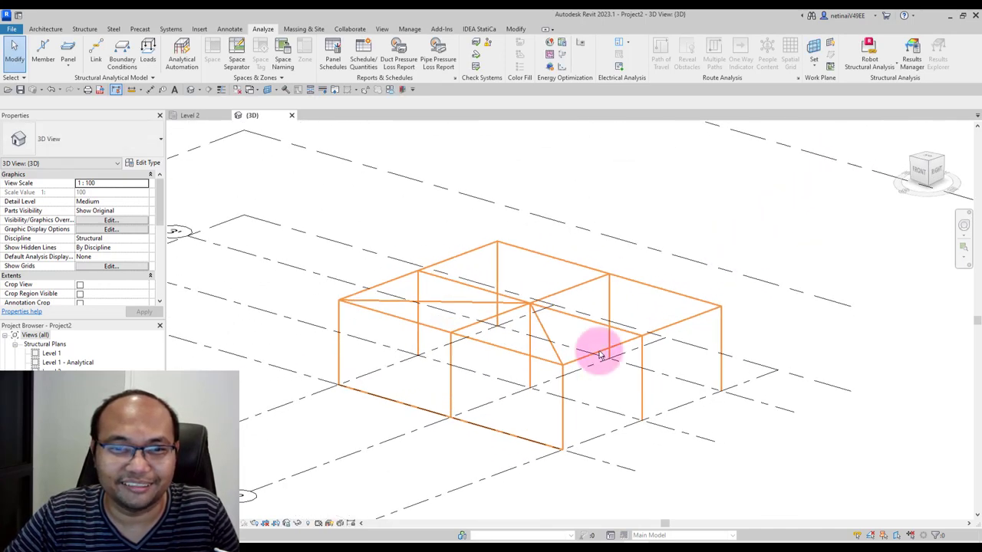
left_click(477, 428)
key("Escape")
mouse_move(438, 460)
middle_mouse_down("shift")
mouse_move(406, 391)
mouse_move(607, 346)
mouse_move(611, 367)
middle_mouse_up("shift")
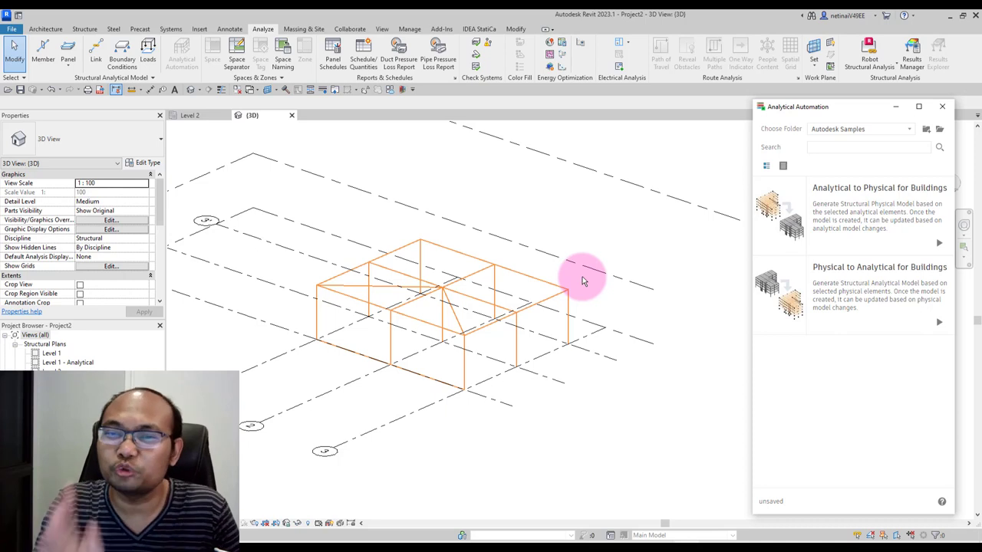
mouse_move(879, 295)
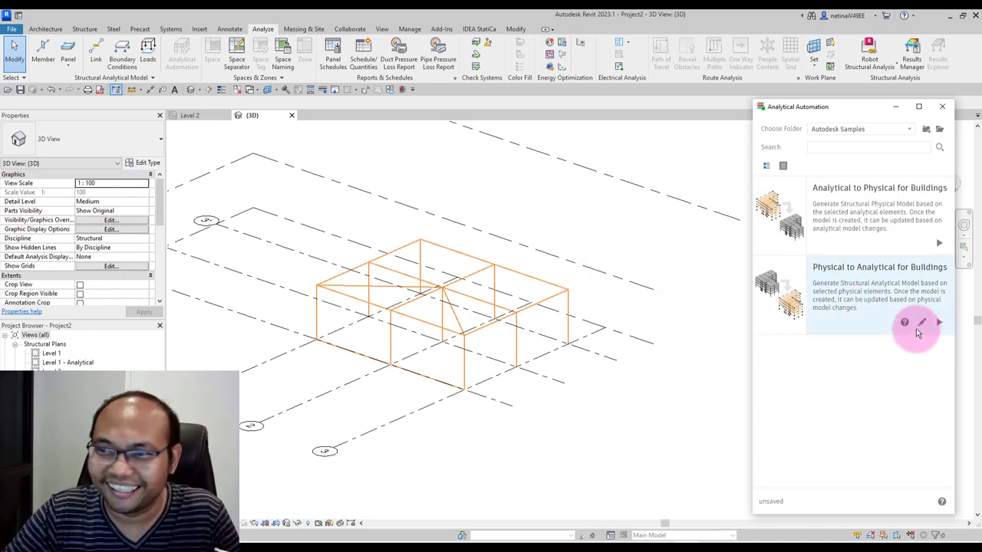
Window-select the whole analytical frame and run Analytical to Physical for Buildings on it.
left_click(921, 326)
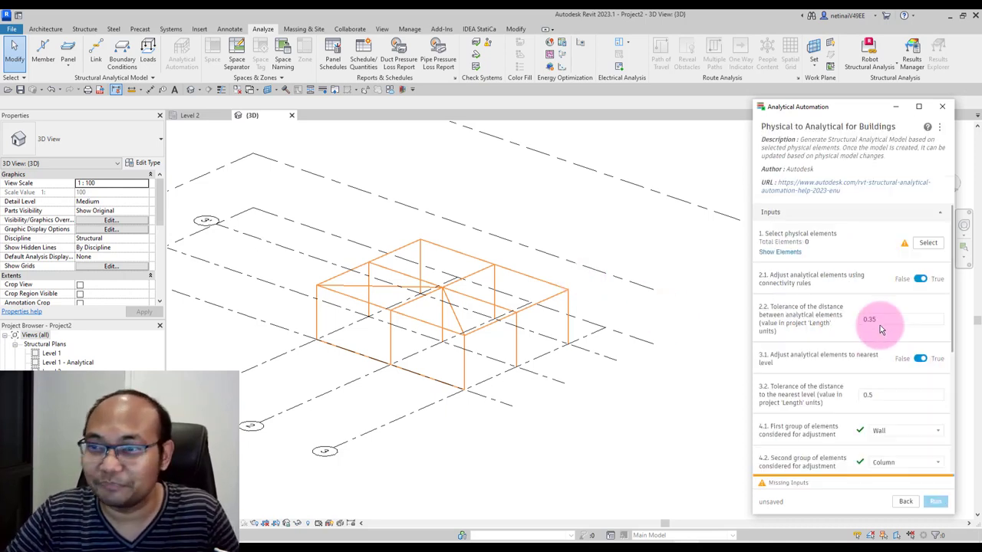
left_click(905, 500)
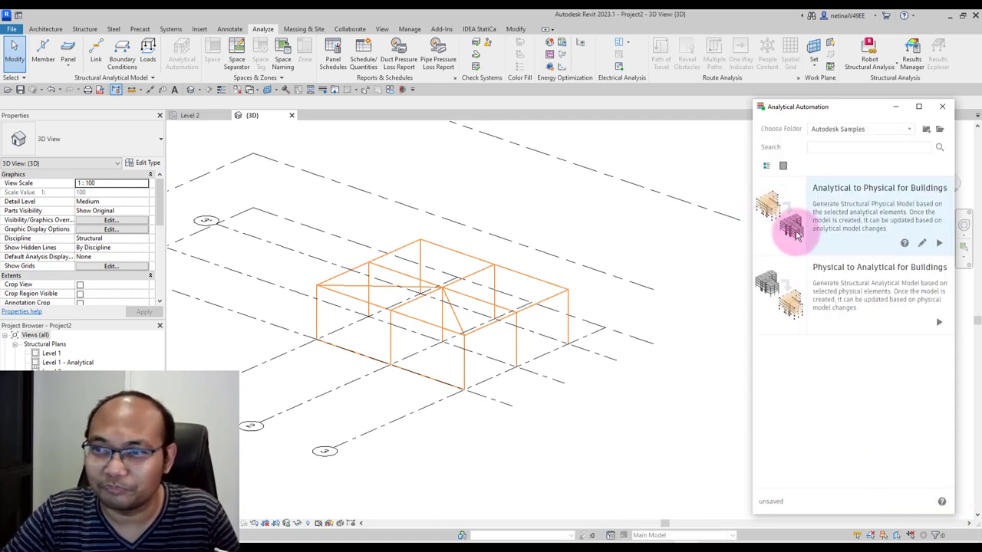
left_click(939, 243)
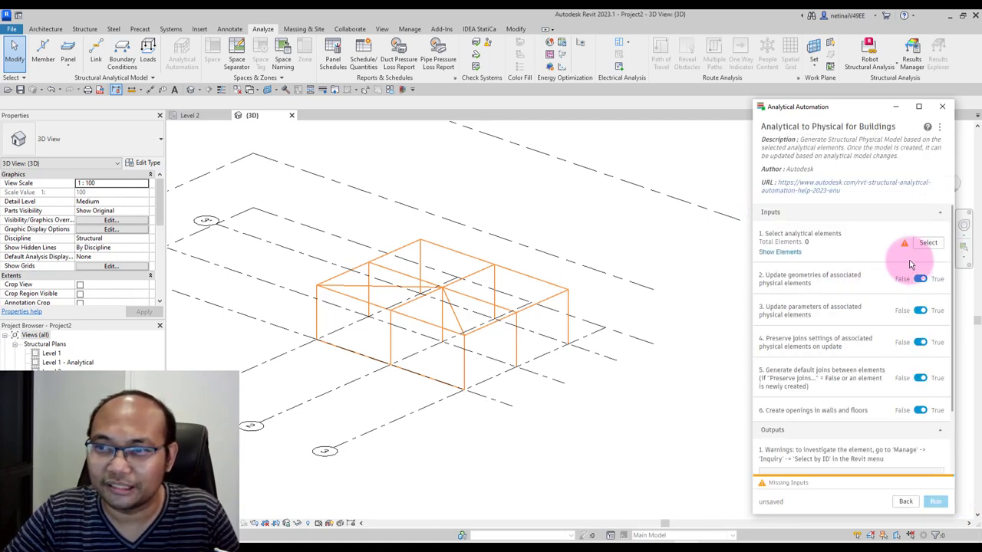
left_click(936, 244)
left_click_drag(262, 188, 627, 418)
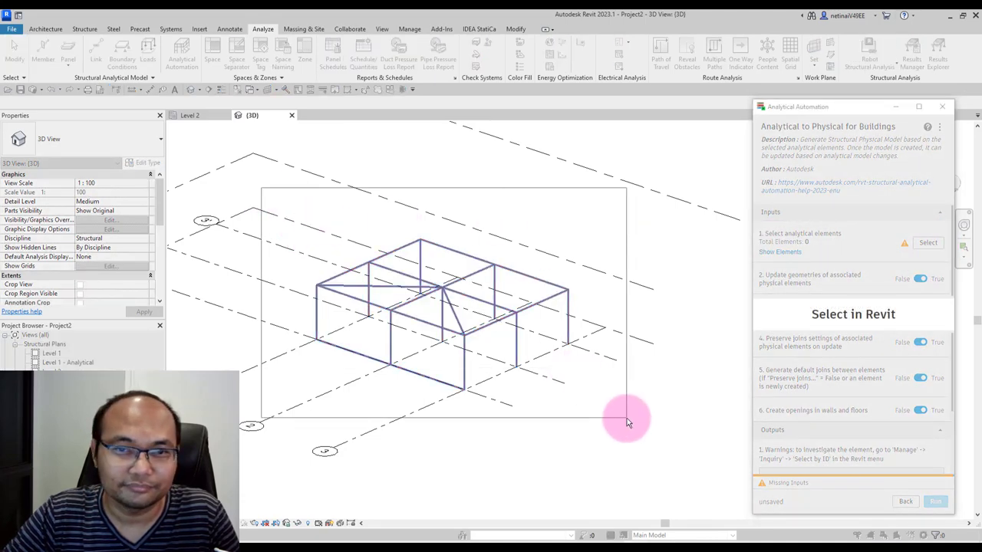
left_click(936, 501)
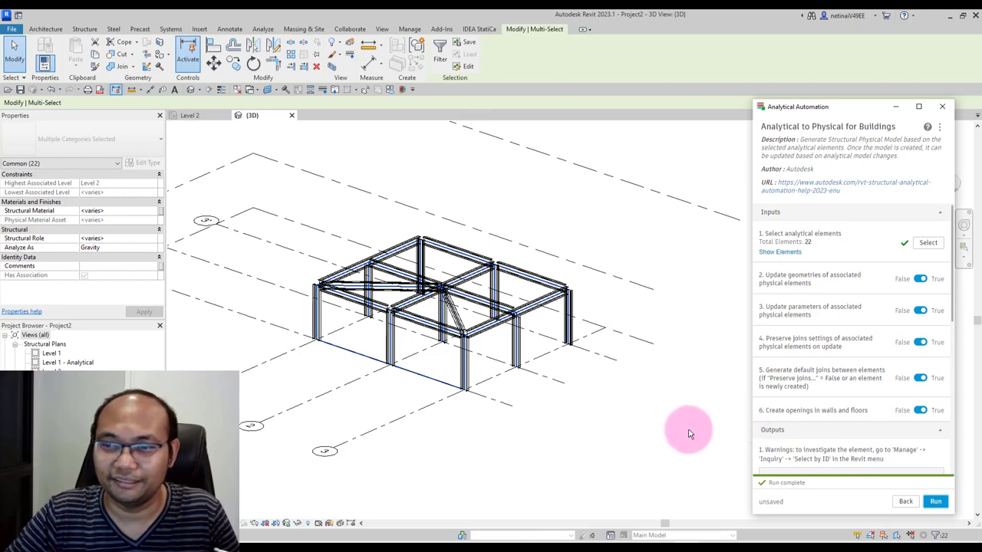
Switch the 3D view to Shaded and inspect the wall panels.
left_click(254, 522)
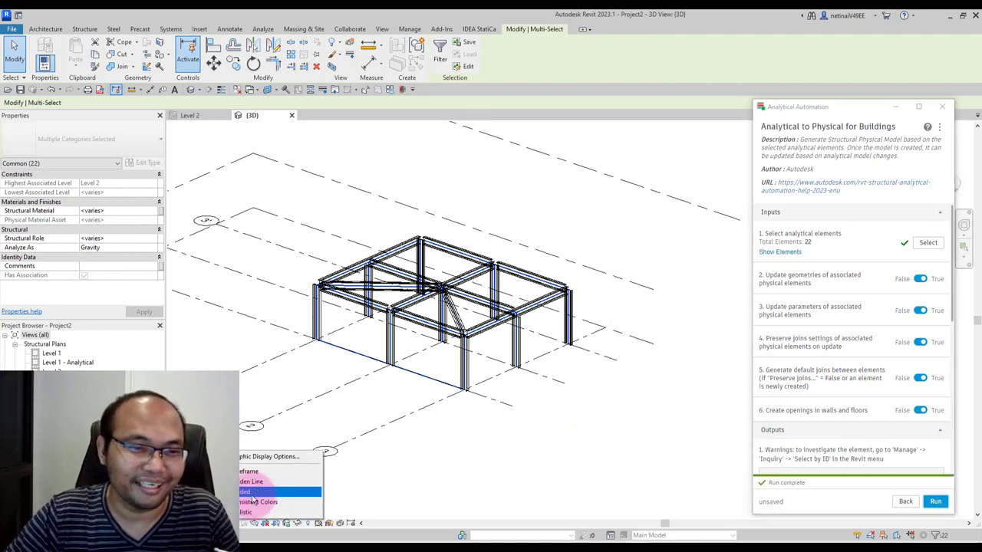
left_click(264, 499)
scroll(368, 306, "up", 3)
scroll(455, 318, "up", 2)
middle_click_drag(455, 319, 516, 310, "shift")
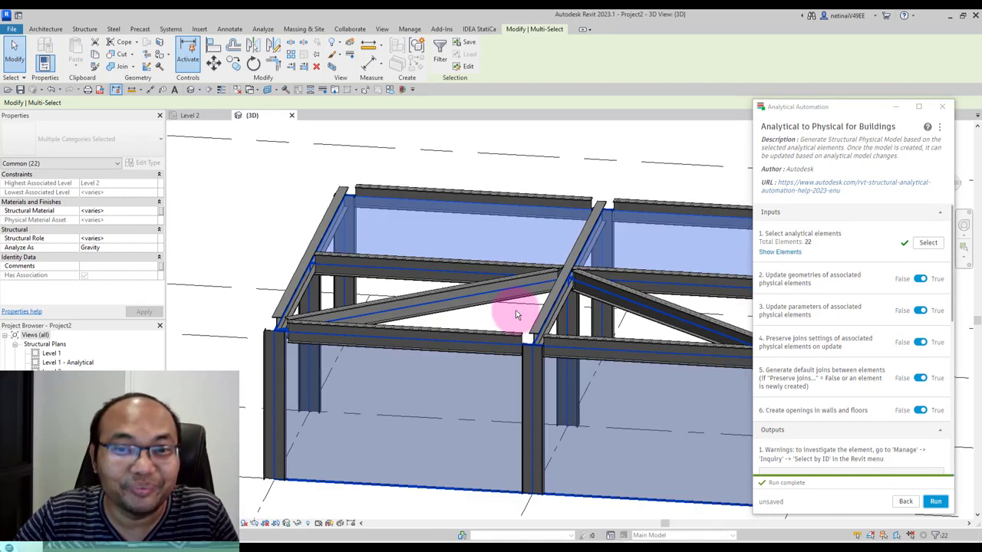
left_click(448, 402)
scroll(426, 372, "up", 1)
scroll(426, 372, "down", 3)
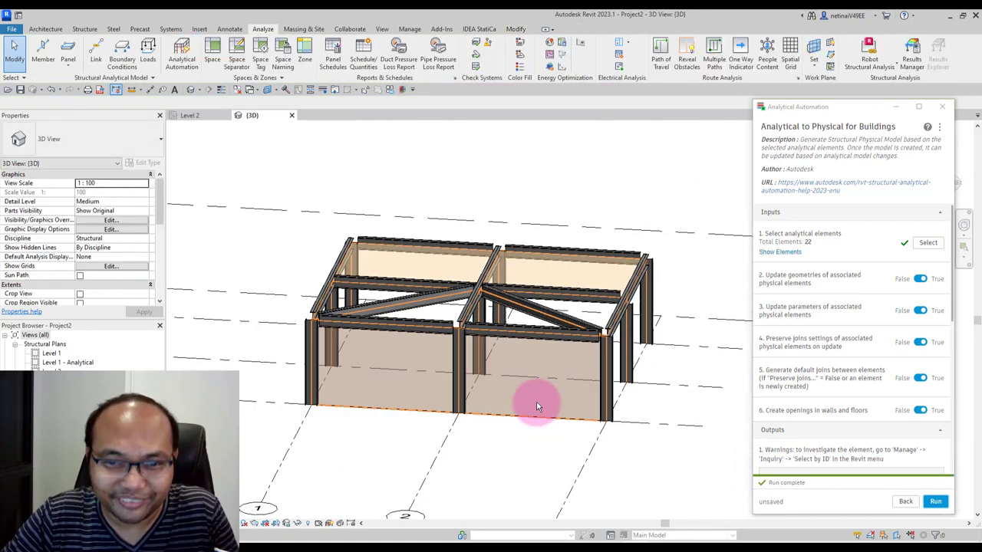
left_click(554, 396)
middle_click_drag(449, 417, 311, 265, "shift")
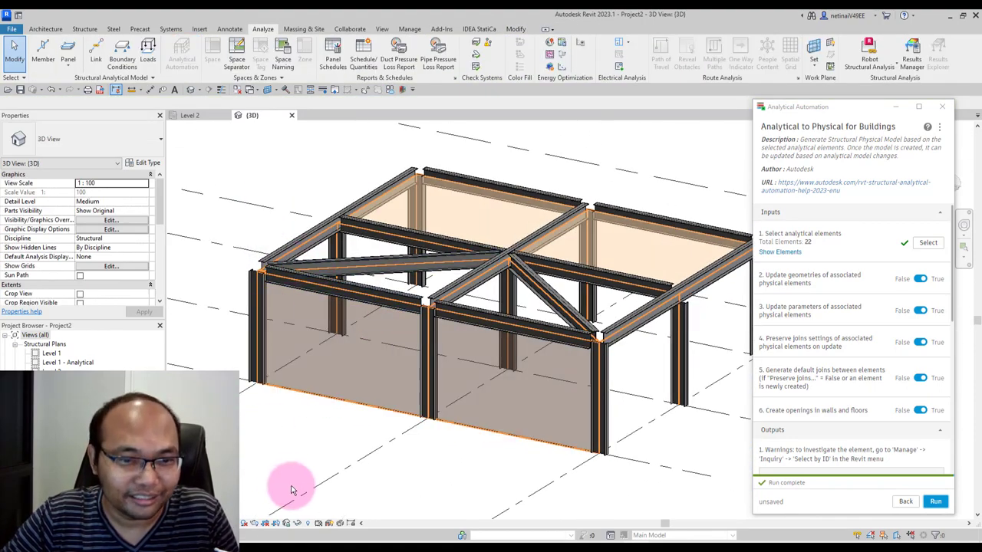
Hide the analytical model and review the Visibility/Graphics settings (VG) without changes.
left_click(329, 522)
middle_click_drag(433, 474, 412, 467, "shift")
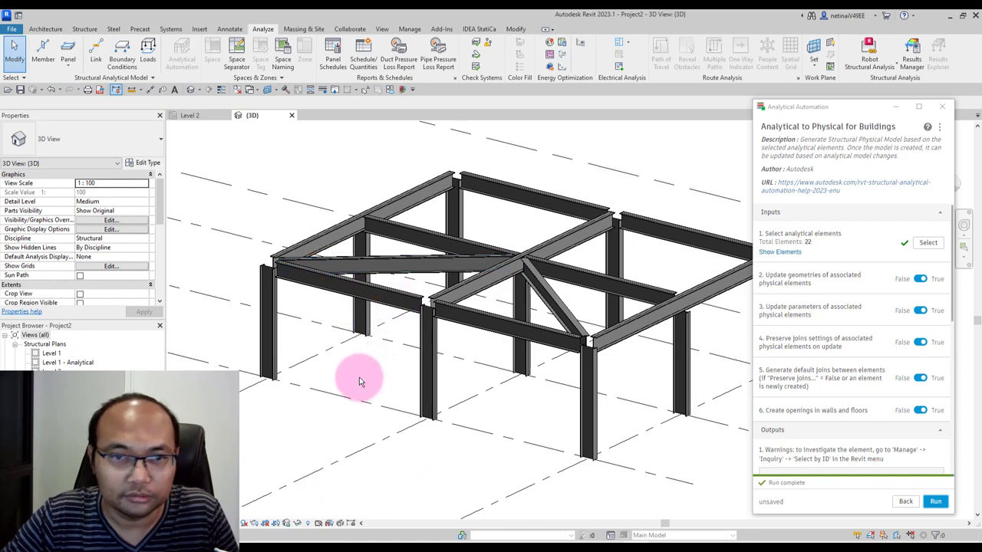
key("v")
key("g")
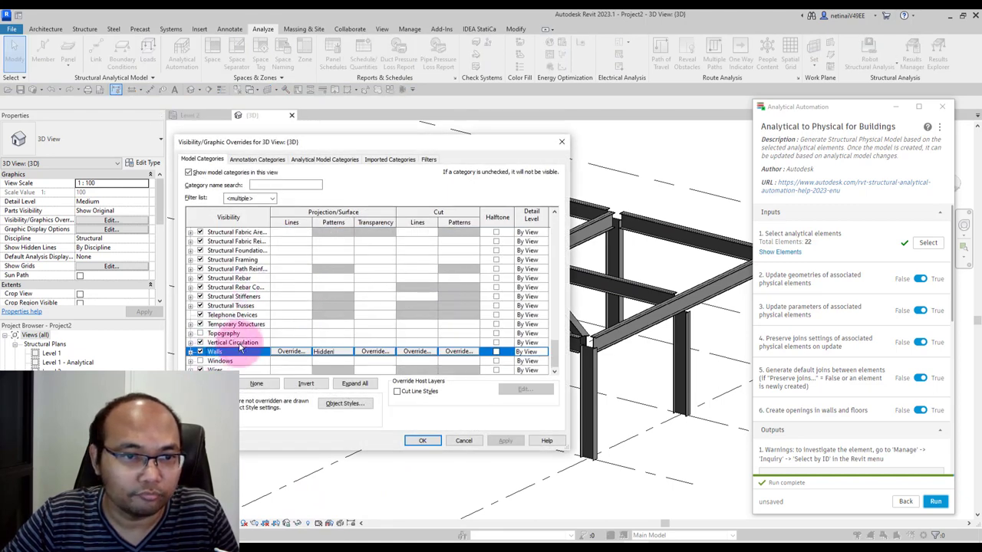
key("g")
key("f")
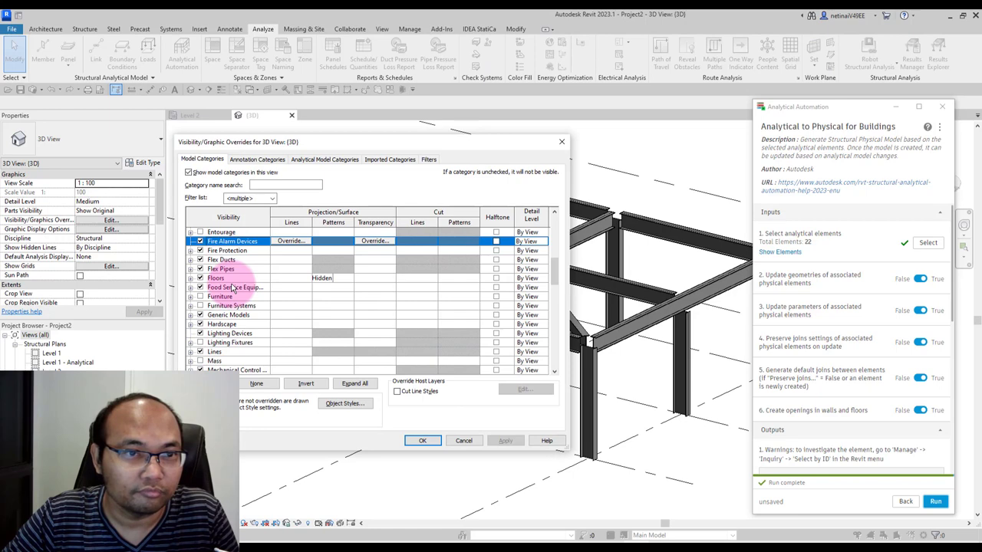
key("Escape")
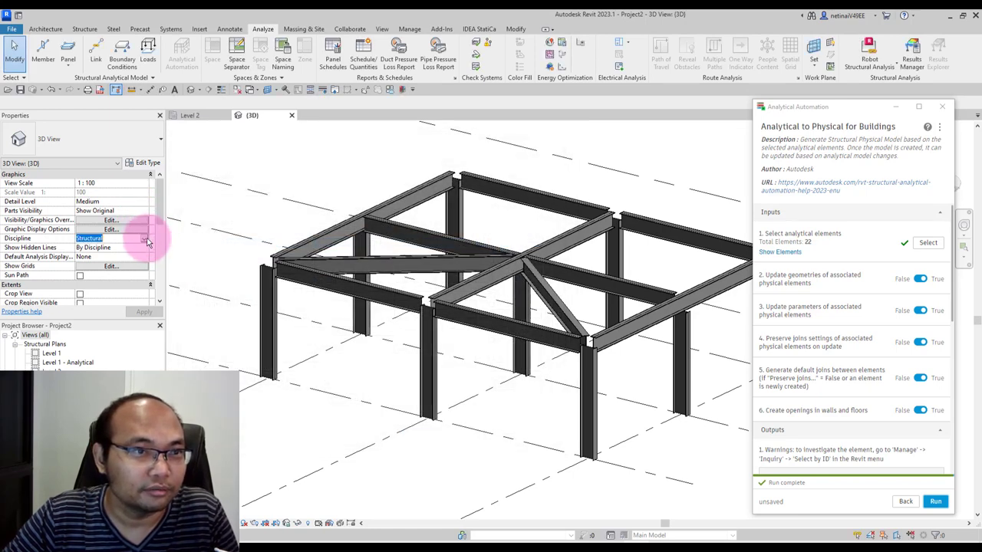
Set the view discipline to Coordination and orbit around the steel frame.
left_click(149, 242)
left_click(92, 285)
left_click(144, 312)
scroll(474, 424, "down", 2)
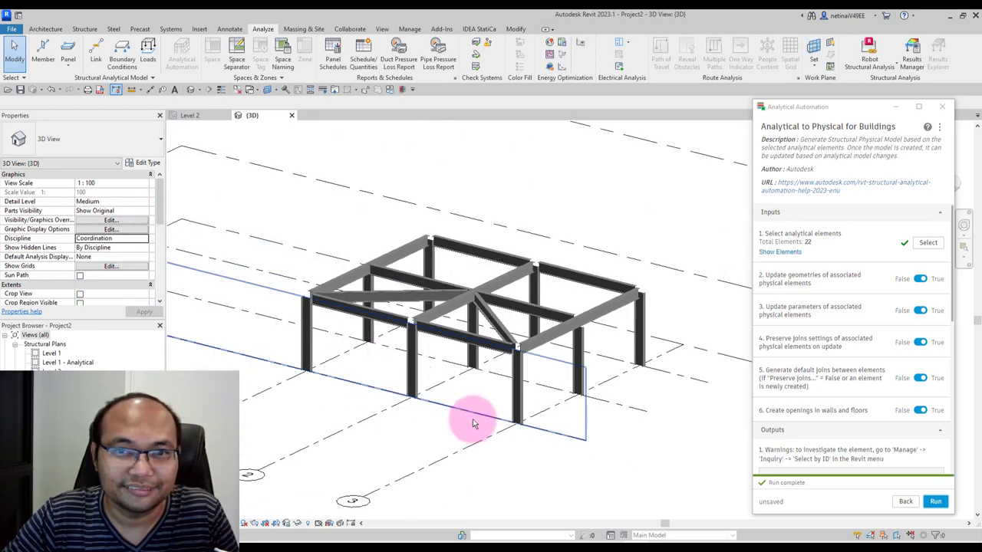
scroll(506, 376, "up", 2)
scroll(581, 281, "up", 1)
scroll(581, 287, "up", 1)
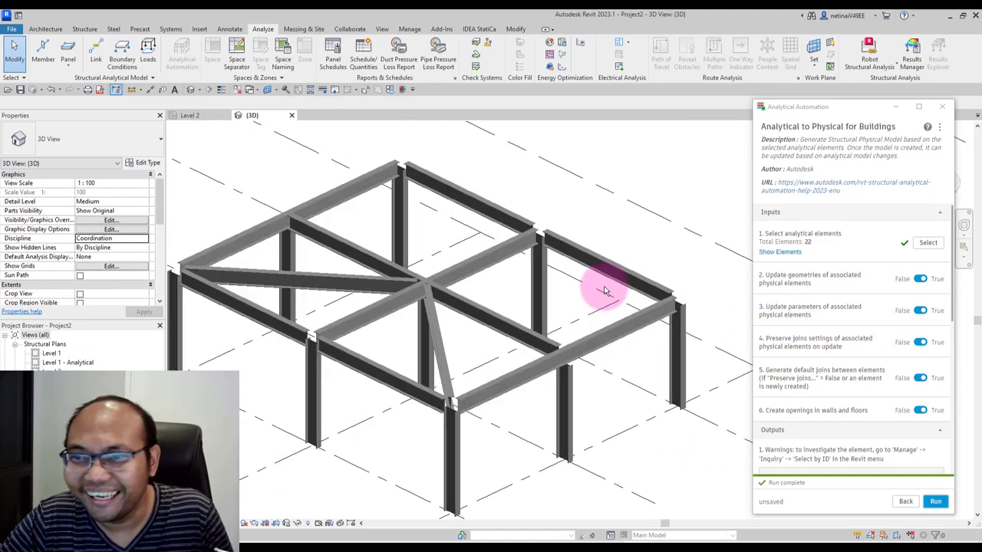
mouse_move(604, 290)
middle_mouse_down("shift")
mouse_move(614, 235)
mouse_move(621, 263)
mouse_move(587, 278)
middle_mouse_up("shift")
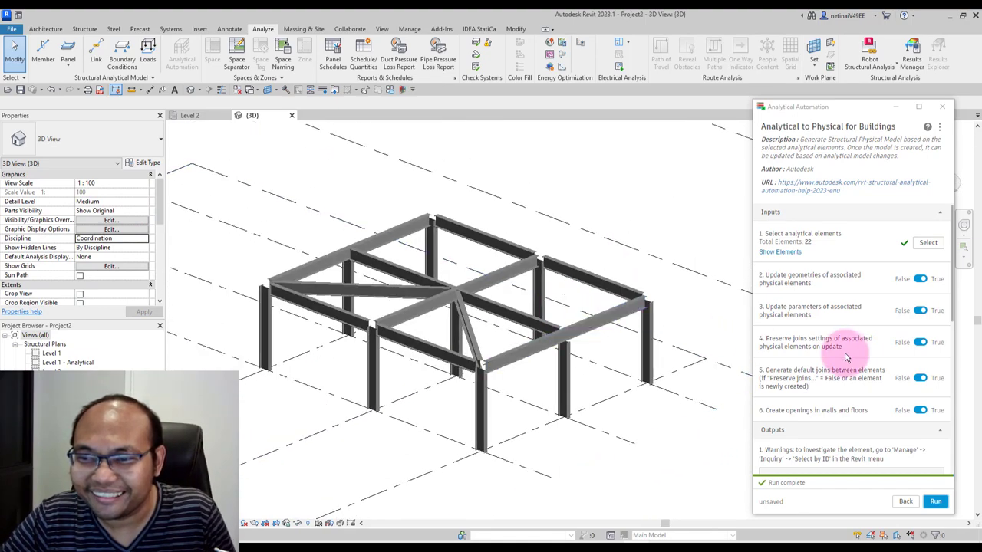
scroll(846, 358, "down", 3)
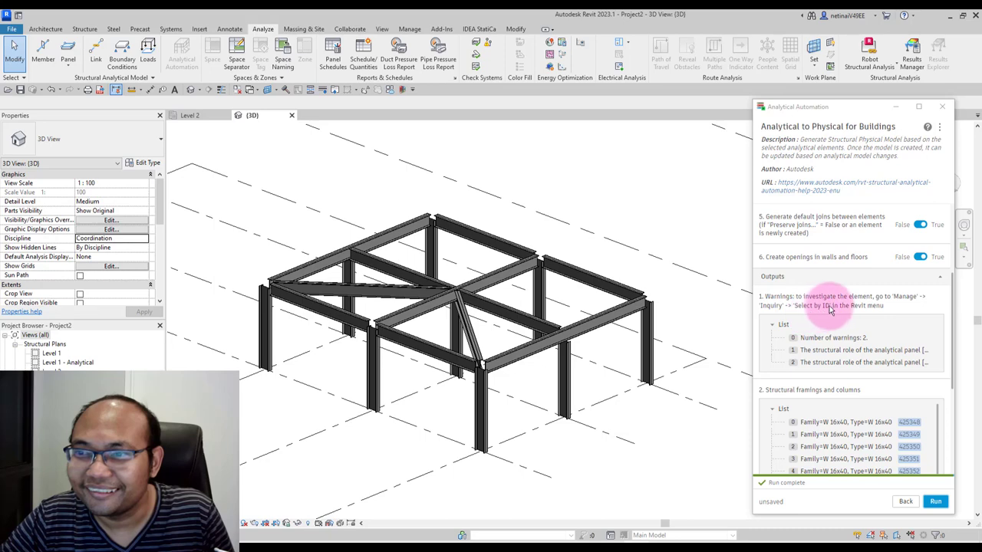
scroll(836, 326, "down", 3)
scroll(838, 326, "down", 3)
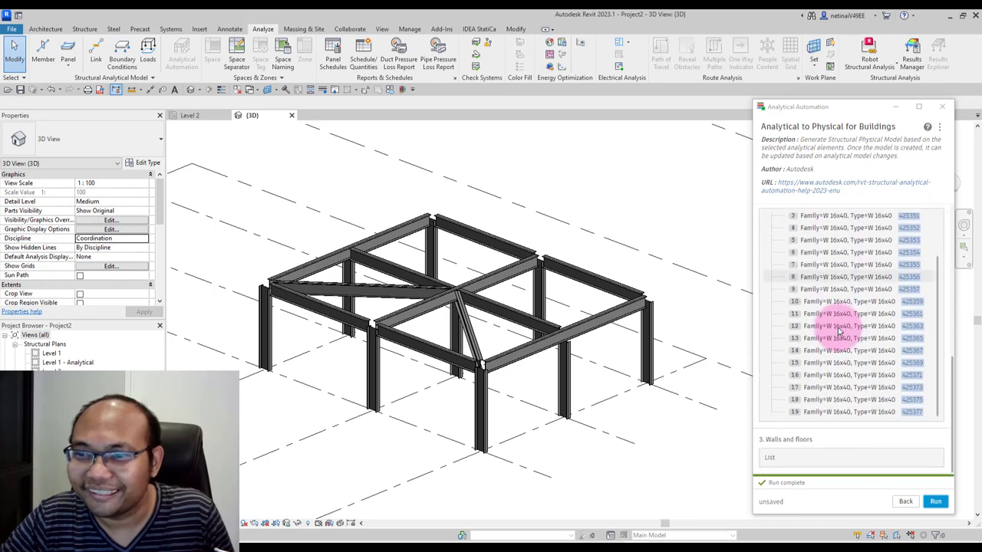
left_click(791, 463)
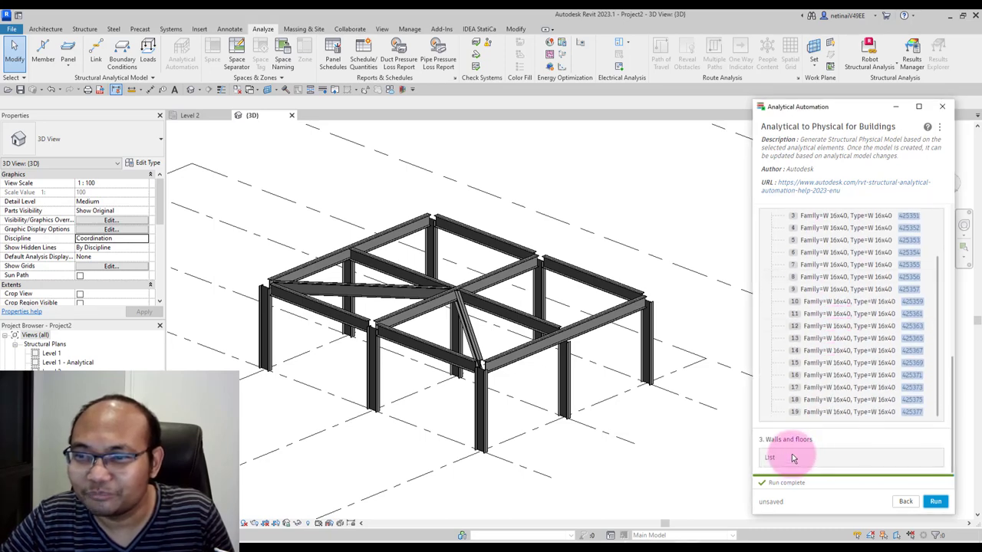
scroll(874, 422, "up", 3)
scroll(856, 389, "up", 2)
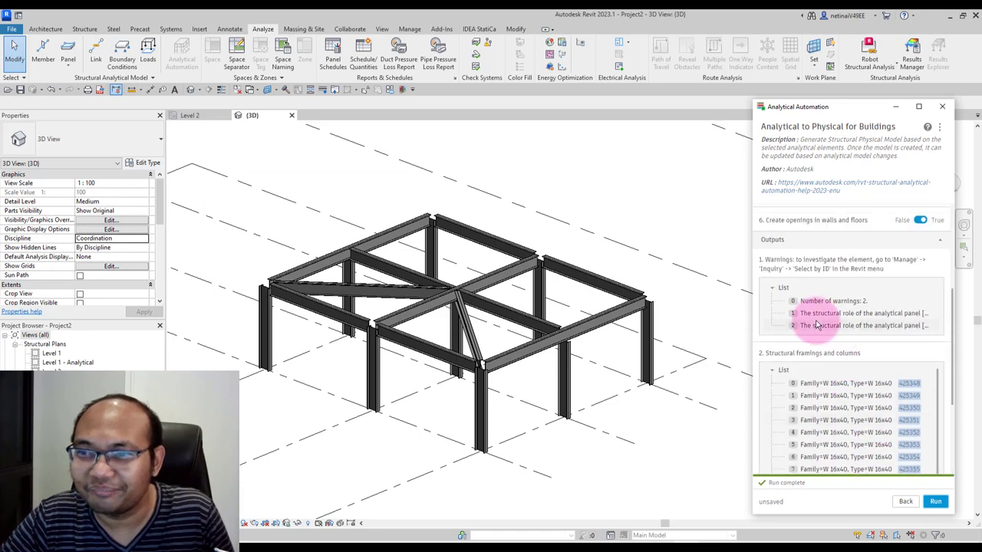
left_click(832, 302)
left_click(844, 314)
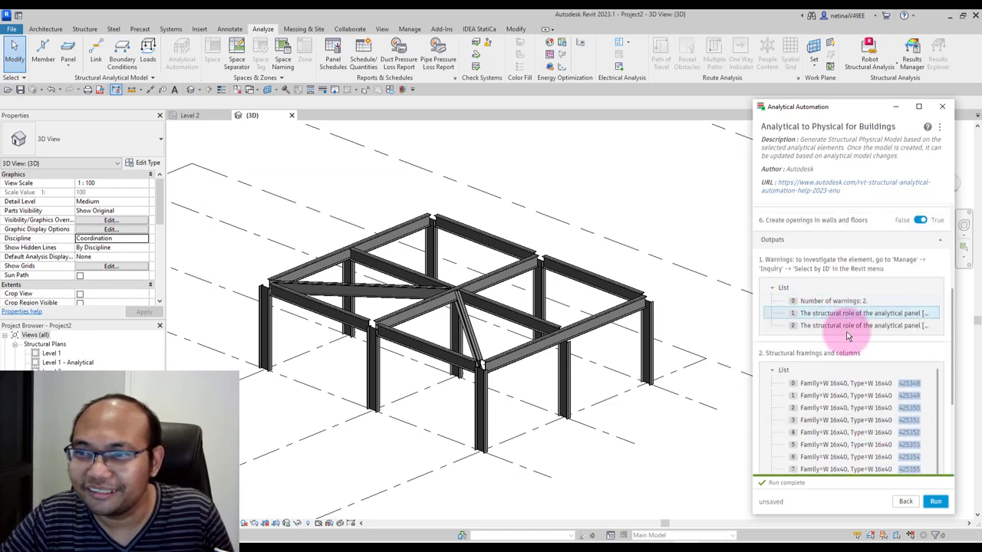
left_click_drag(872, 313, 936, 317)
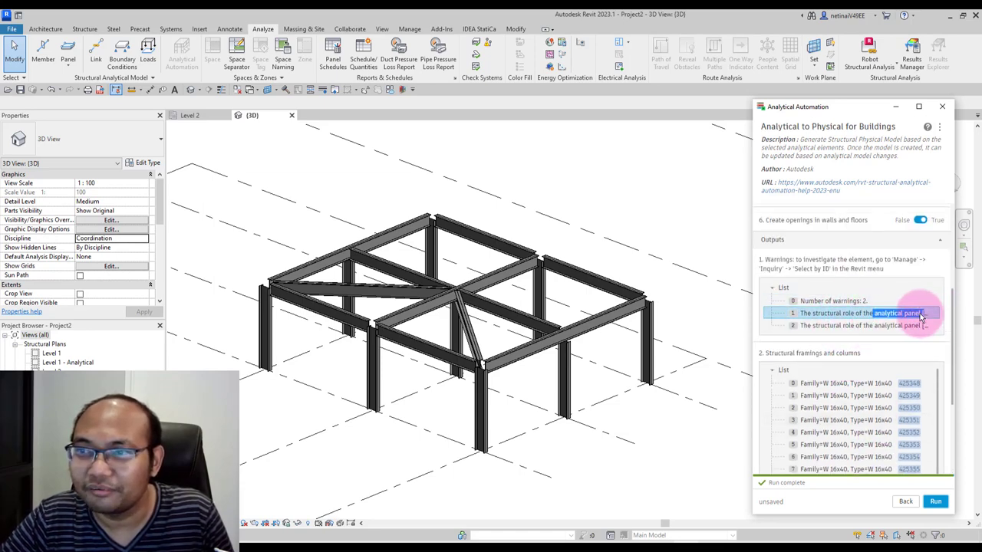
left_click_drag(753, 282, 558, 299)
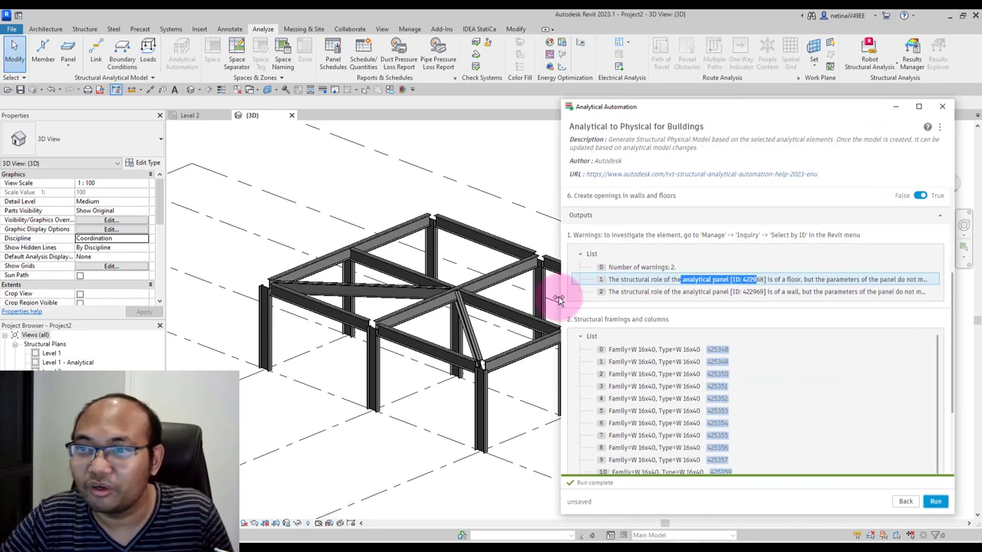
left_click_drag(559, 300, 460, 300)
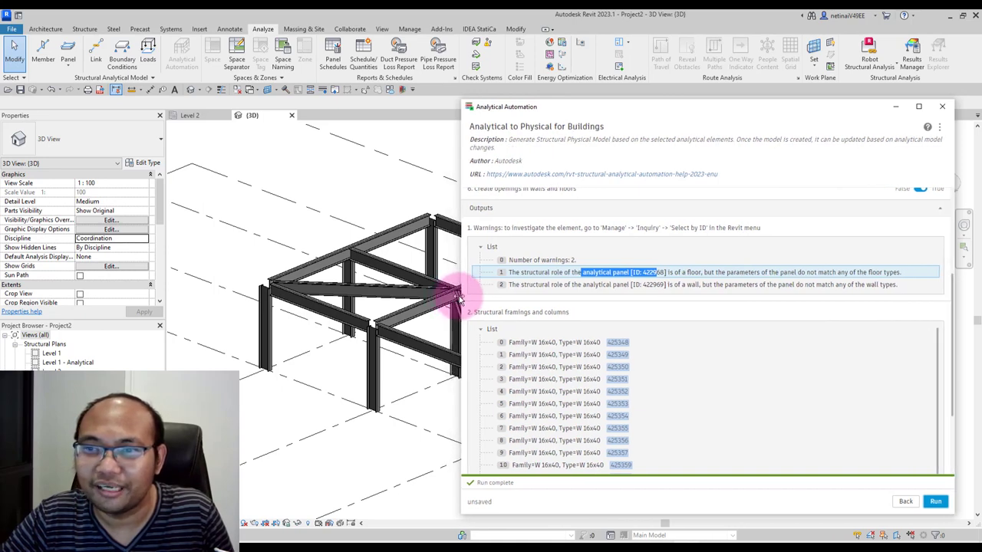
left_click(511, 284)
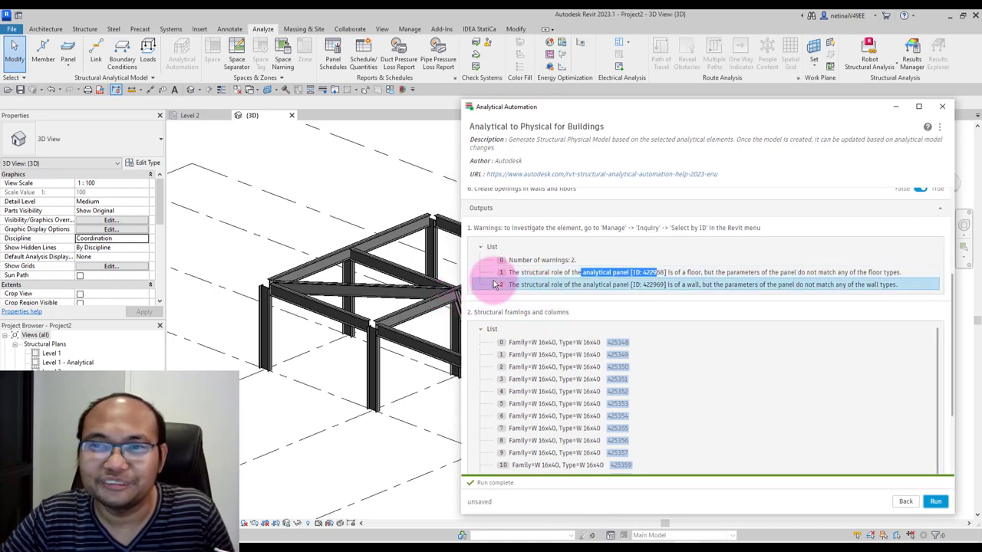
mouse_move(462, 244)
left_mouse_down()
mouse_move(495, 253)
mouse_move(472, 255)
left_mouse_up()
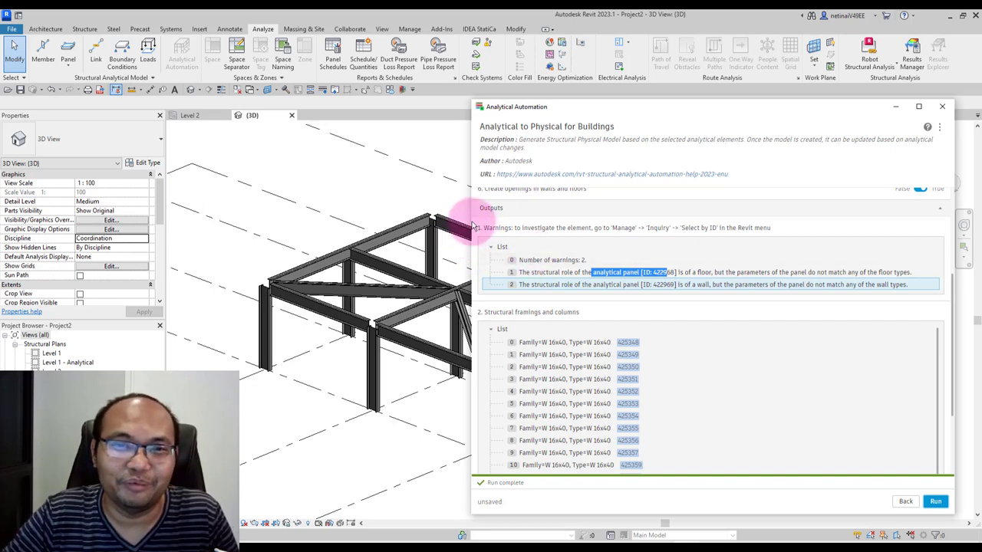
left_click_drag(470, 222, 677, 221)
left_click(610, 202)
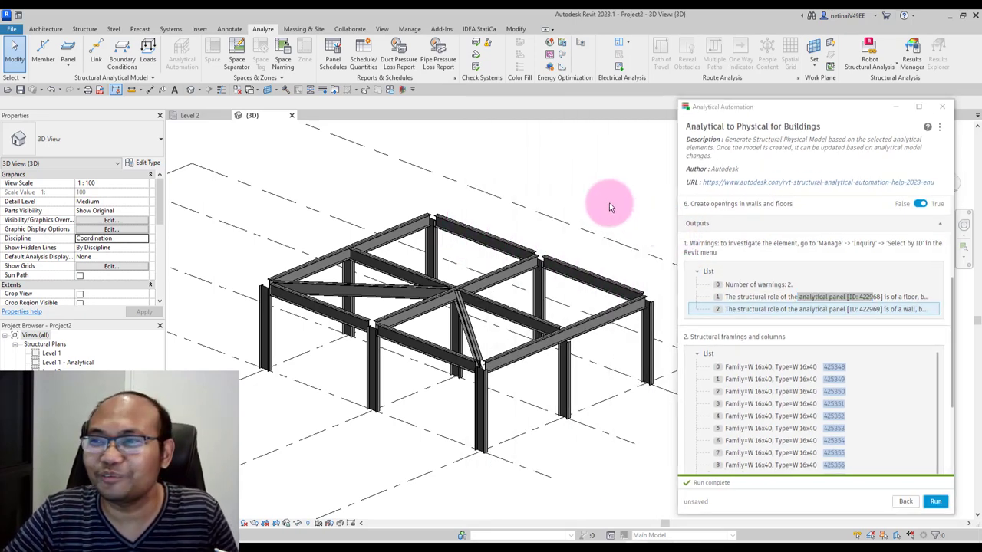